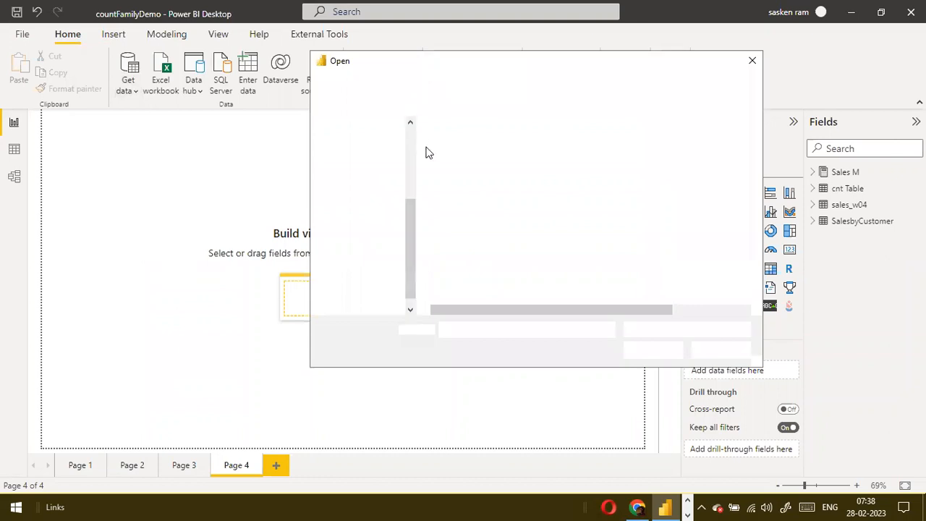
{"action": "left_click", "coordinate": [442, 233]}
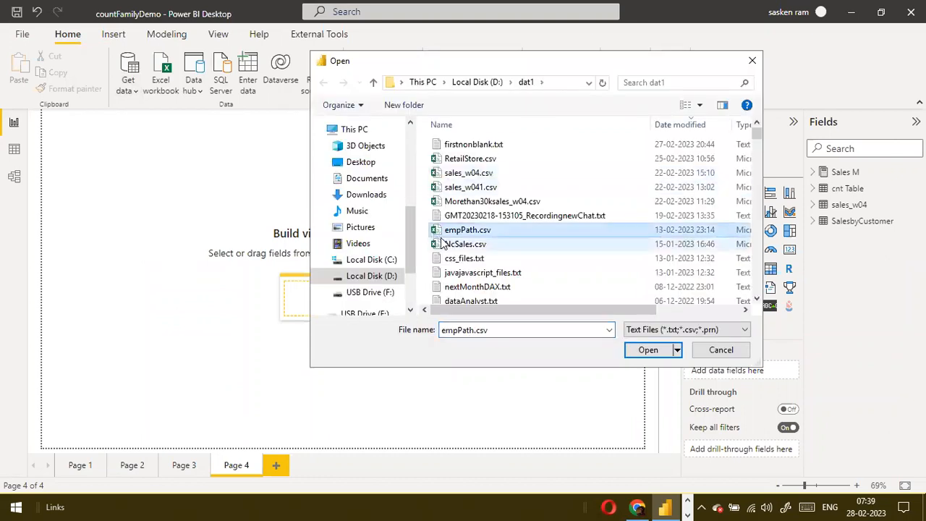
{"action": "scroll", "coordinate": [443, 244], "scroll_direction": "down", "scroll_amount": 10}
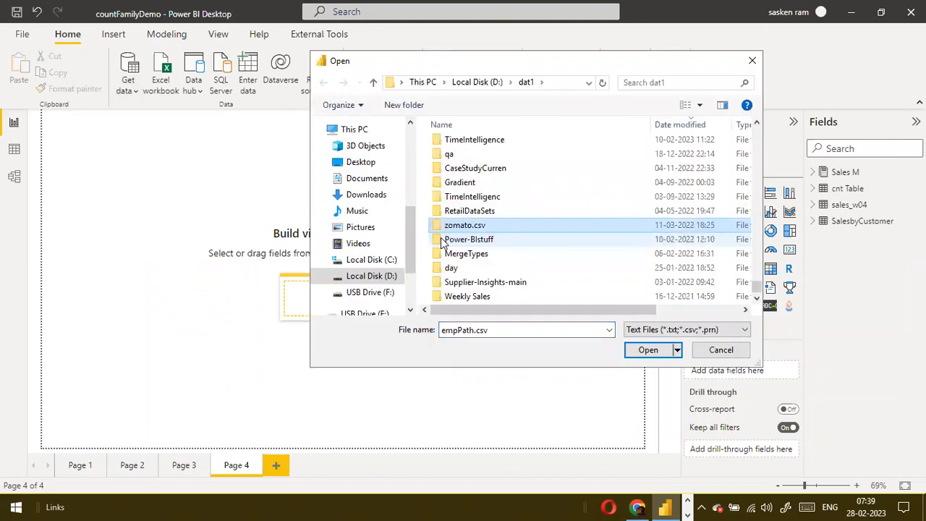
{"action": "left_click", "coordinate": [720, 351]}
Step: Connect to the Excel workbook append1.xlsx in the dat1 folder as a data source
{"action": "left_click", "coordinate": [126, 85]}
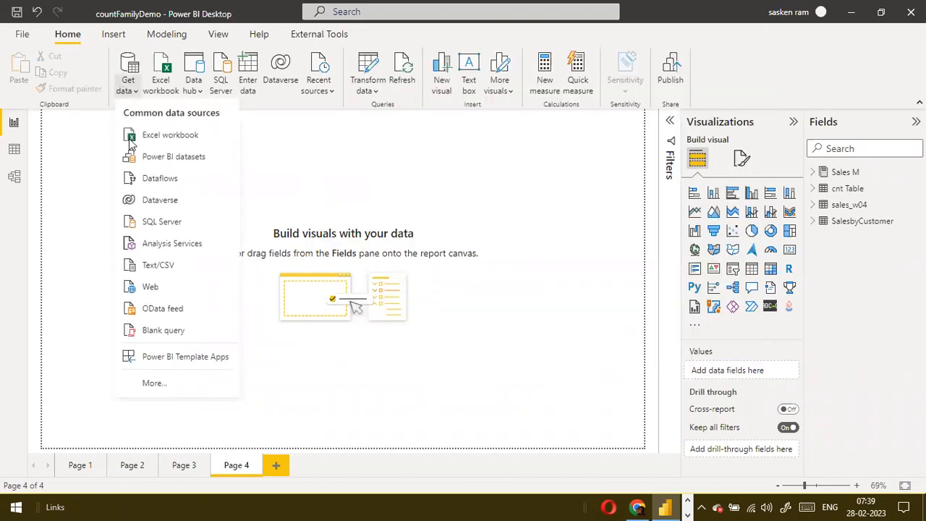
{"action": "left_click", "coordinate": [161, 140]}
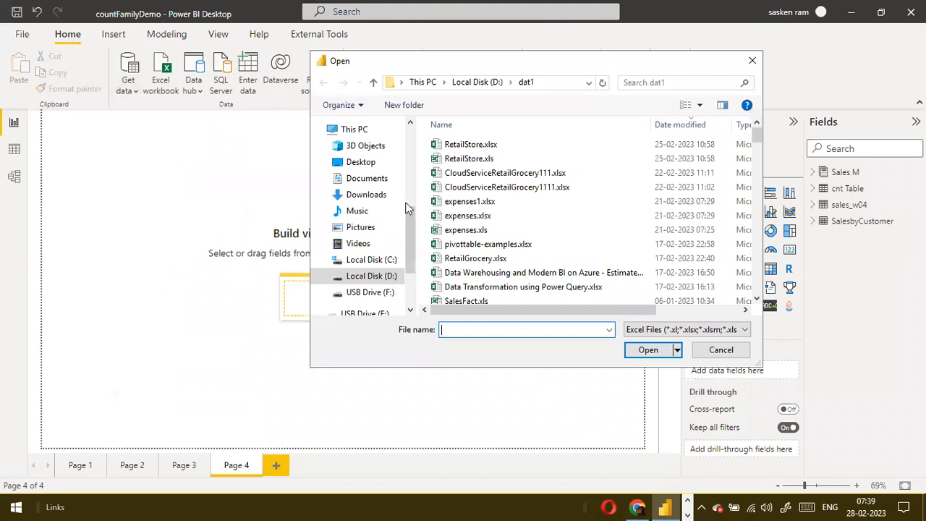
{"action": "left_click", "coordinate": [538, 245]}
{"action": "key", "text": "a"}
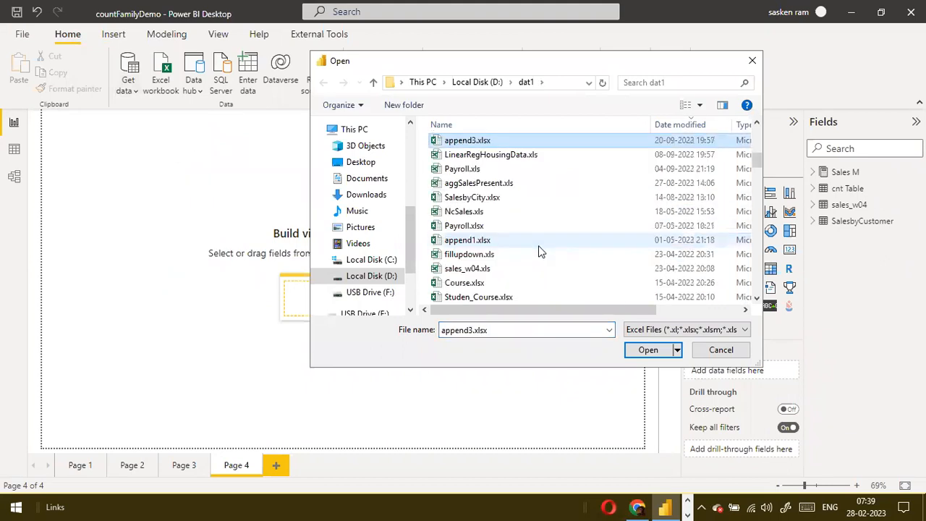
{"action": "scroll", "coordinate": [538, 245], "scroll_direction": "up", "scroll_amount": 3}
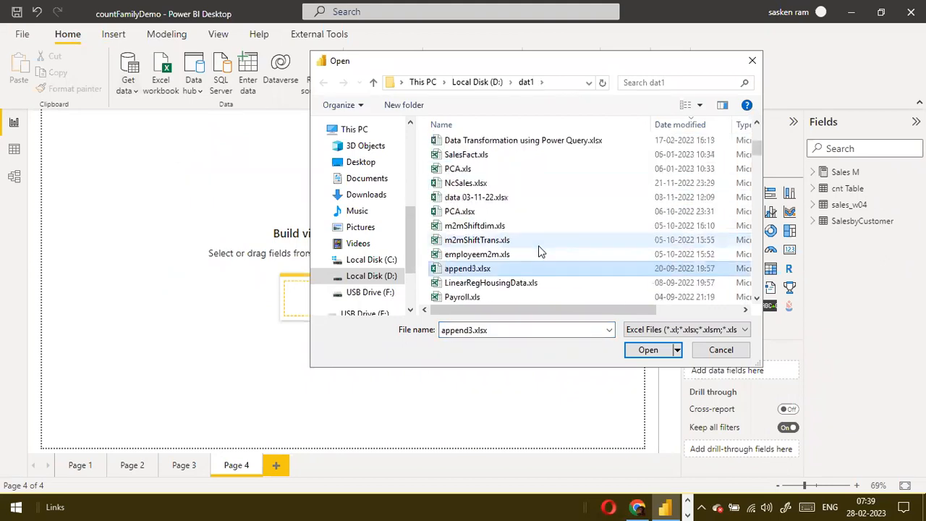
{"action": "scroll", "coordinate": [538, 250], "scroll_direction": "down", "scroll_amount": 3}
{"action": "left_click", "coordinate": [469, 225]}
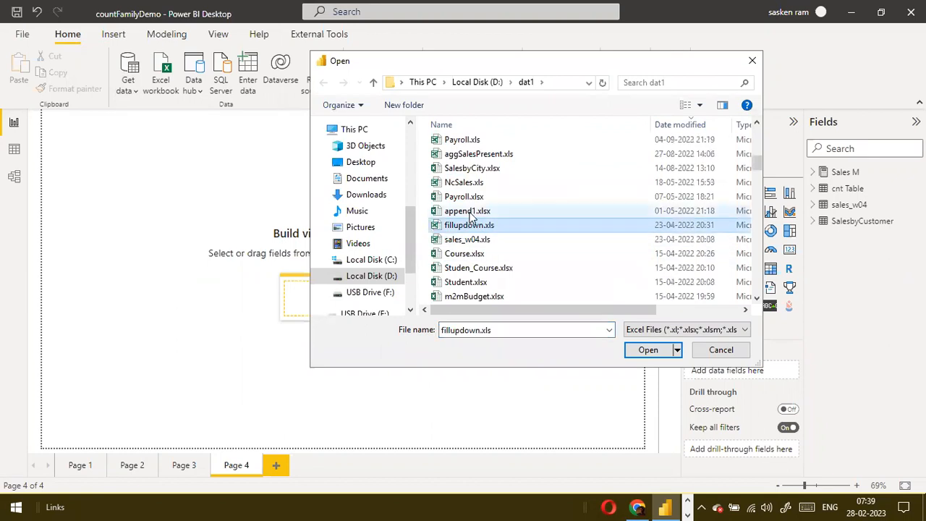
{"action": "left_click", "coordinate": [467, 210]}
{"action": "left_click", "coordinate": [629, 351]}
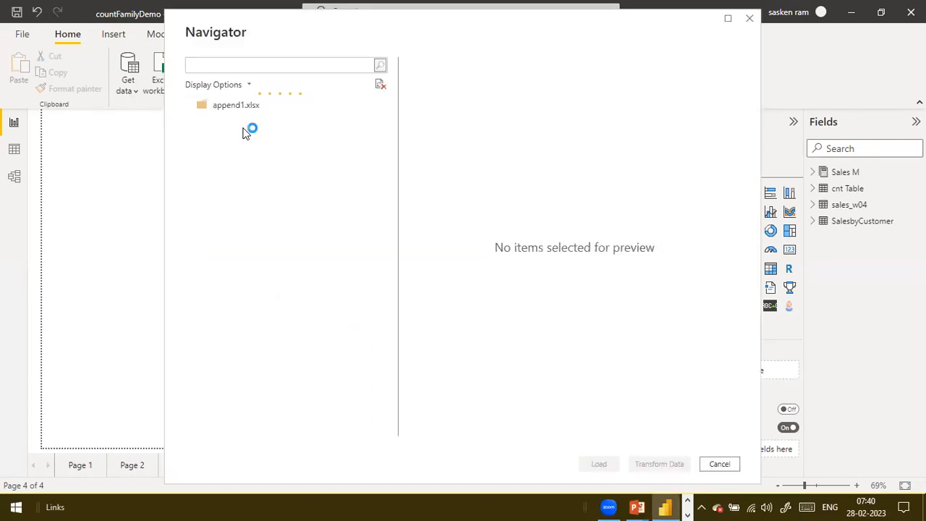
Step: Load the ForeignSales table from append1.xlsx and apply the pending query changes
{"action": "left_click", "coordinate": [206, 122]}
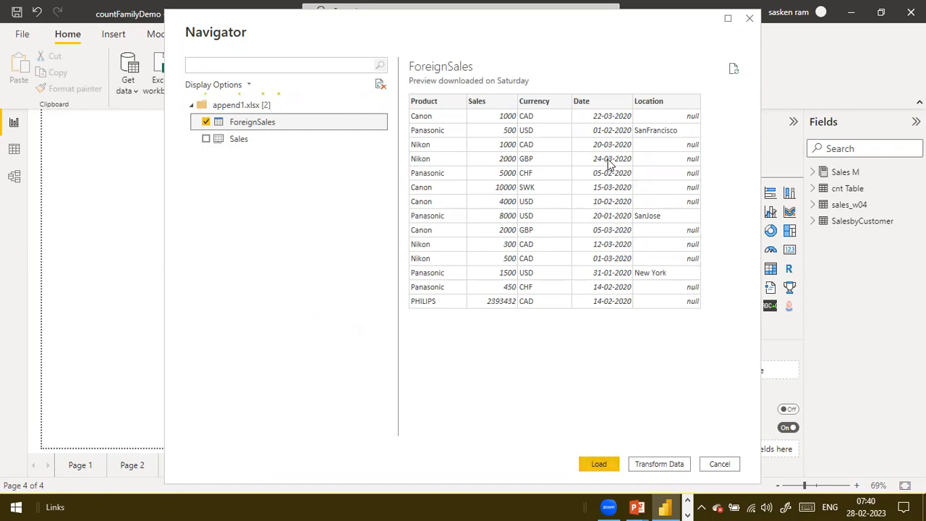
{"action": "left_click", "coordinate": [598, 469]}
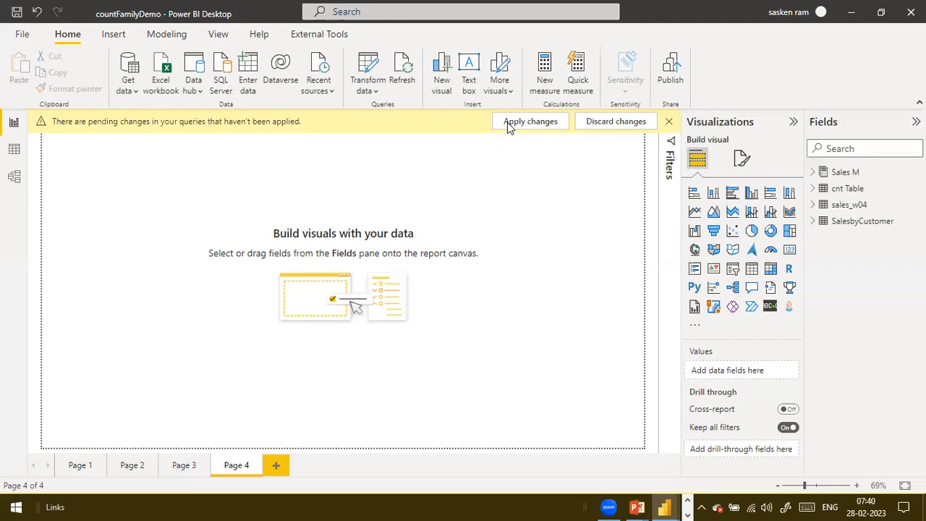
{"action": "left_click", "coordinate": [507, 123]}
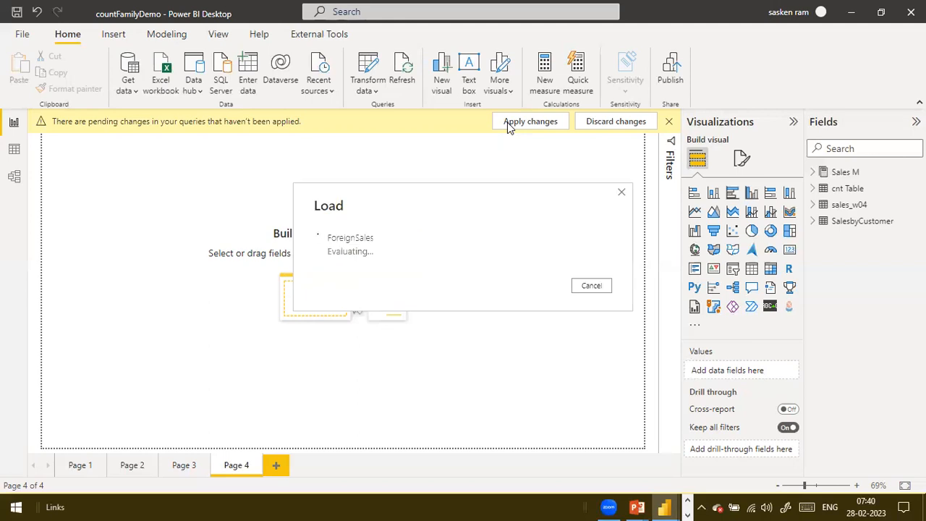
{"action": "left_click", "coordinate": [666, 122]}
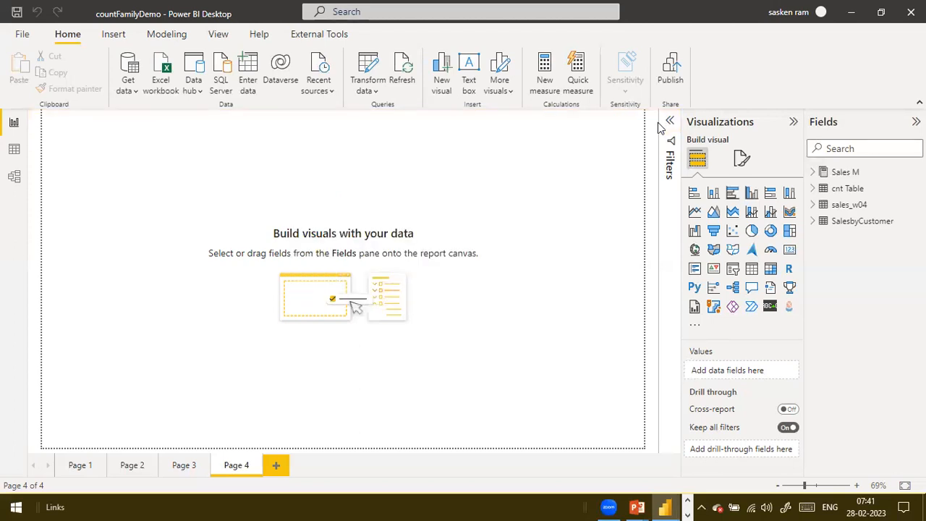
Step: Connect to the Excel workbook append2.xlsx in the dat1 folder as a second data source
{"action": "left_click", "coordinate": [128, 90]}
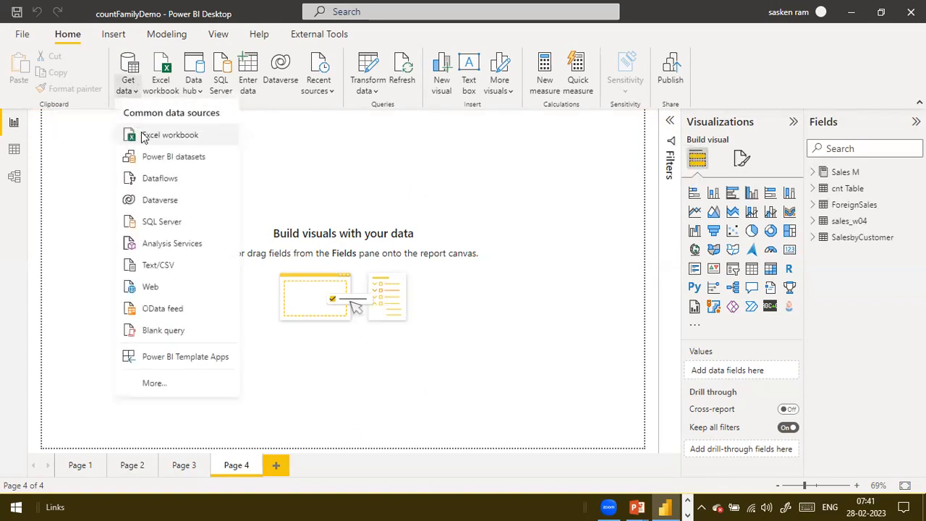
{"action": "left_click", "coordinate": [142, 136]}
{"action": "left_click", "coordinate": [514, 215]}
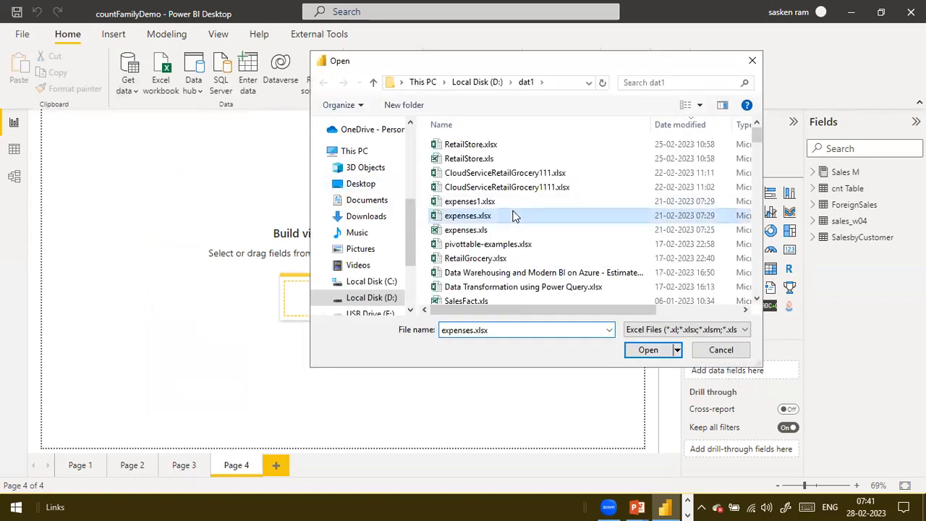
{"action": "key", "text": "a"}
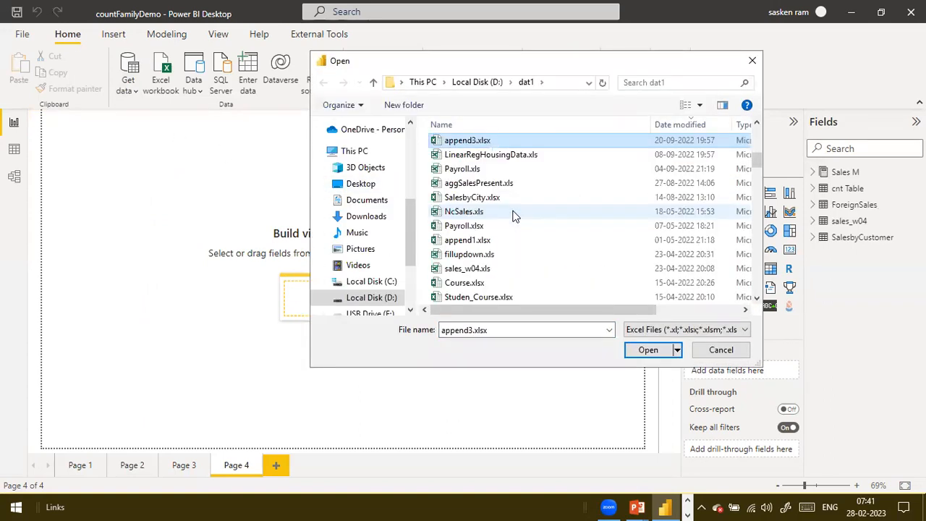
{"action": "key", "text": "a"}
{"action": "key", "text": "a"}
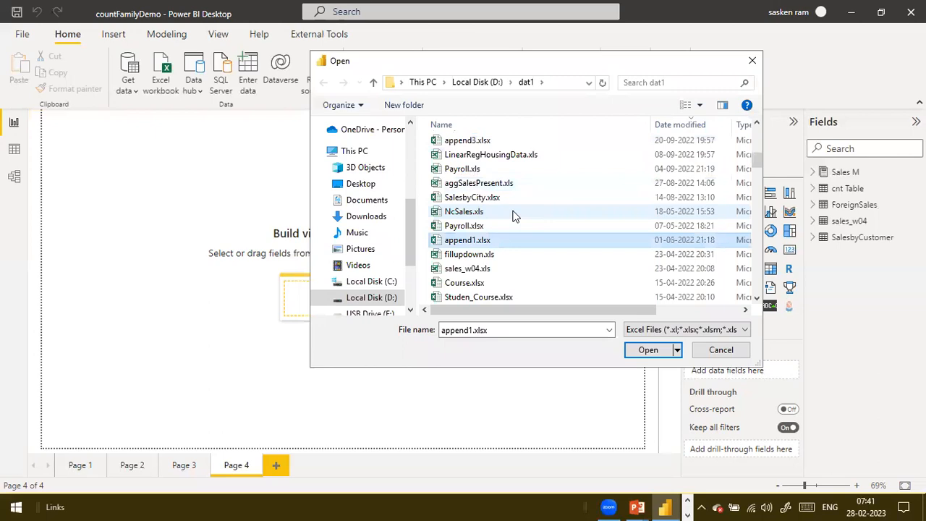
{"action": "key", "text": "a"}
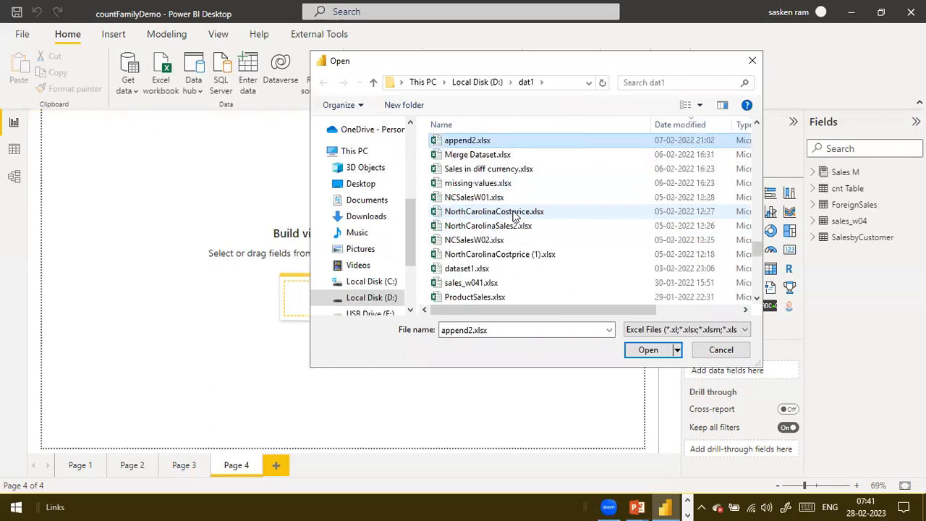
{"action": "left_click", "coordinate": [646, 350]}
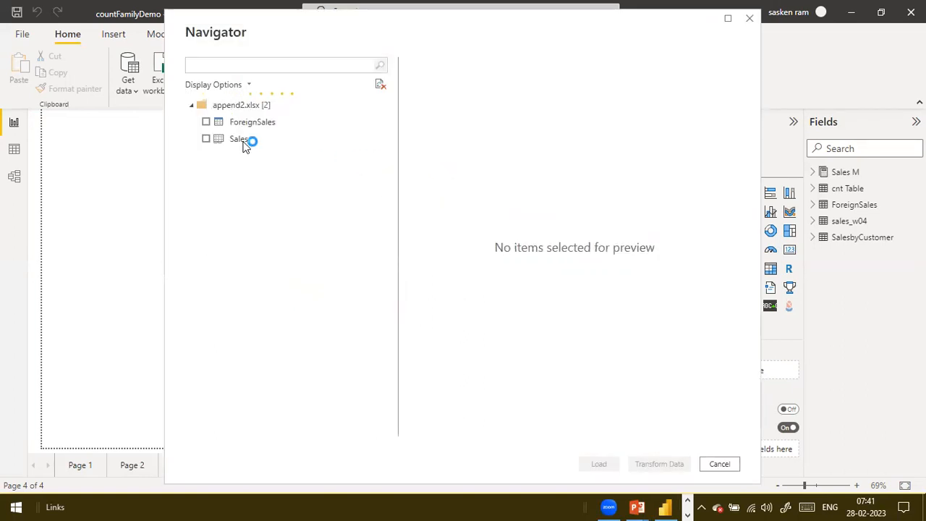
Step: Load the ForeignSales table from append2.xlsx and apply the pending query changes
{"action": "left_click", "coordinate": [206, 122]}
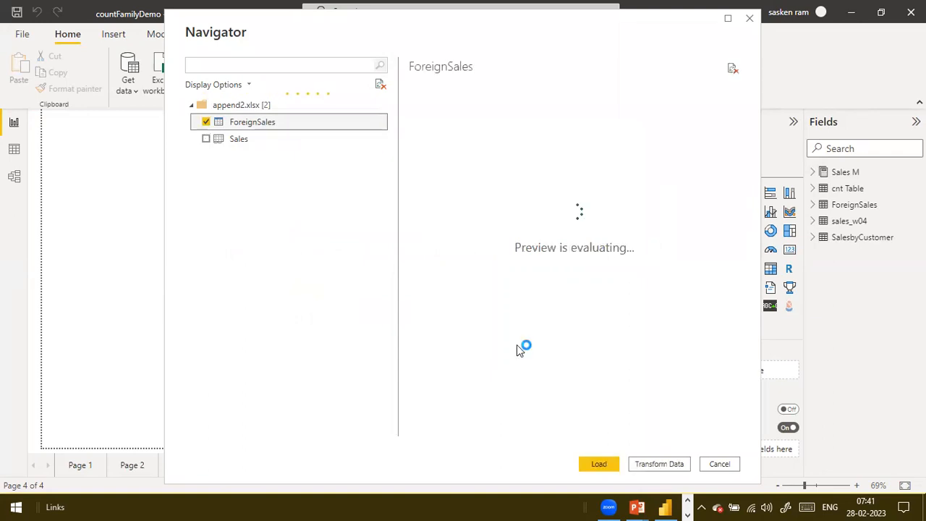
{"action": "left_click", "coordinate": [596, 463]}
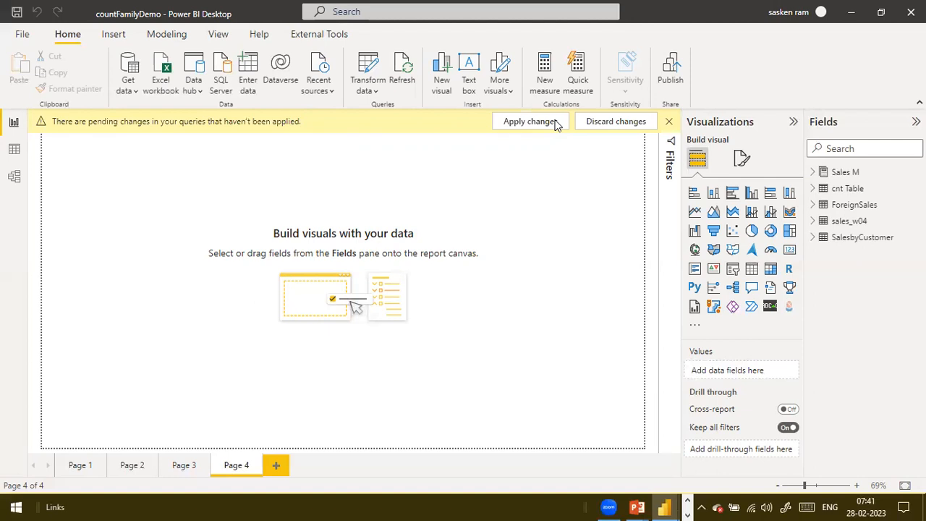
{"action": "left_click", "coordinate": [555, 125]}
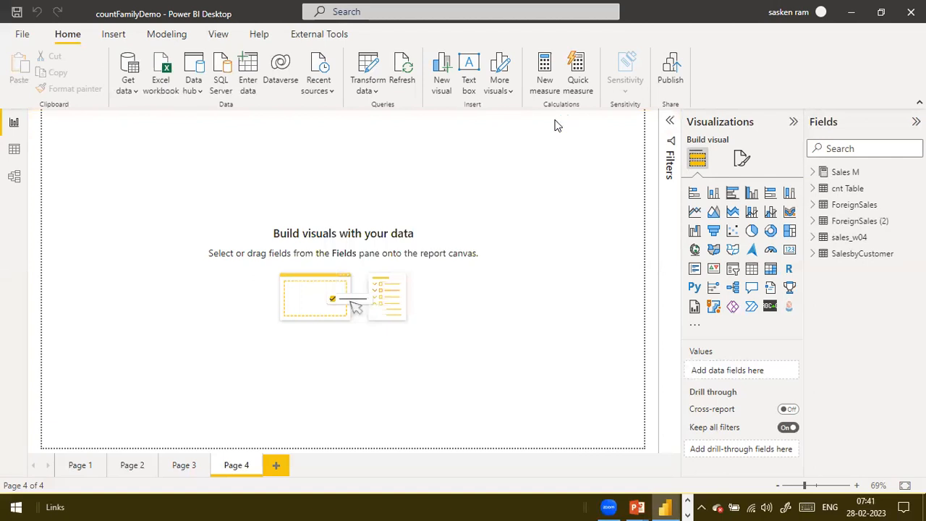
Step: Rename the ForeignSales table as Week1 and the ForeignSales (2) table as Week2
{"action": "double_click", "coordinate": [853, 204]}
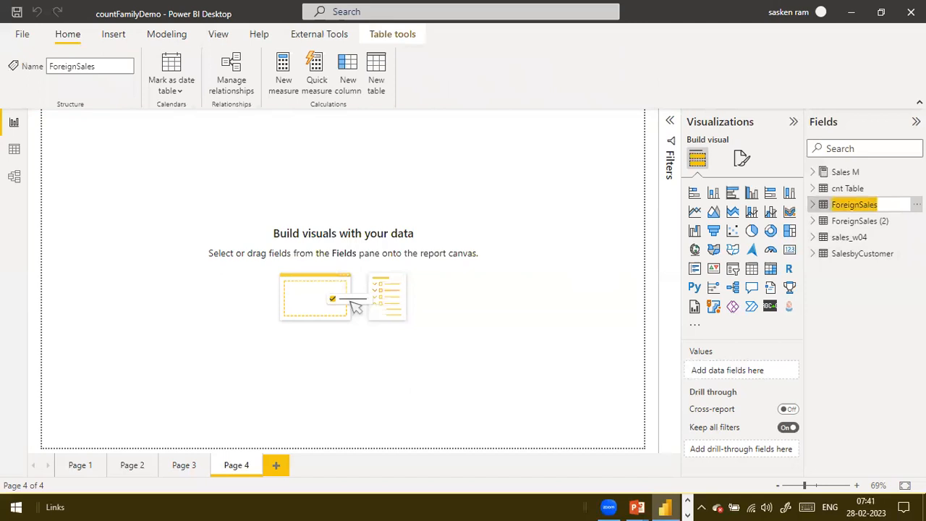
{"action": "type", "text": "Week1"}
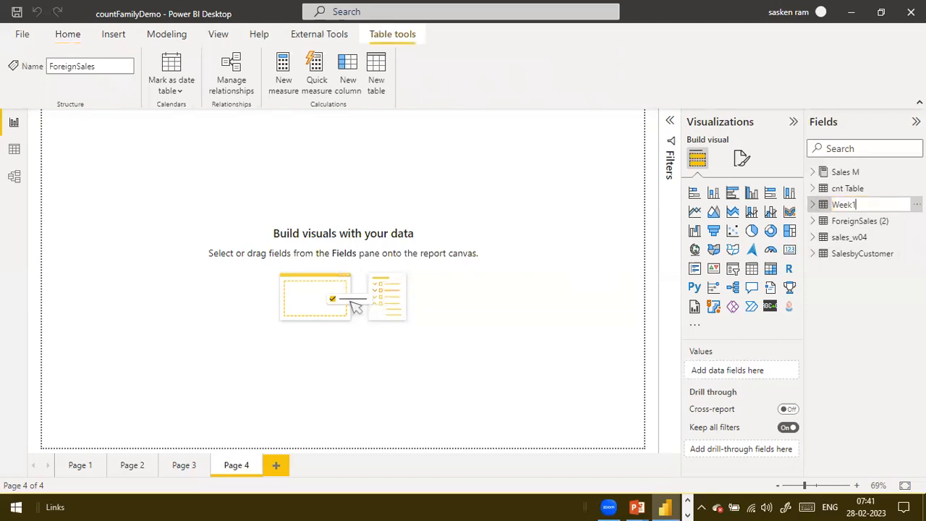
{"action": "key", "text": "Return"}
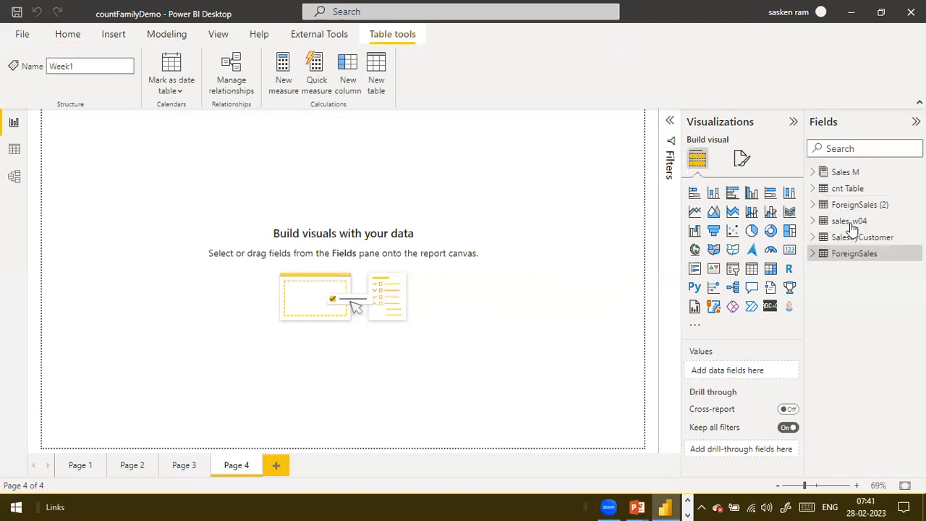
{"action": "left_click", "coordinate": [876, 213]}
{"action": "double_click", "coordinate": [876, 207]}
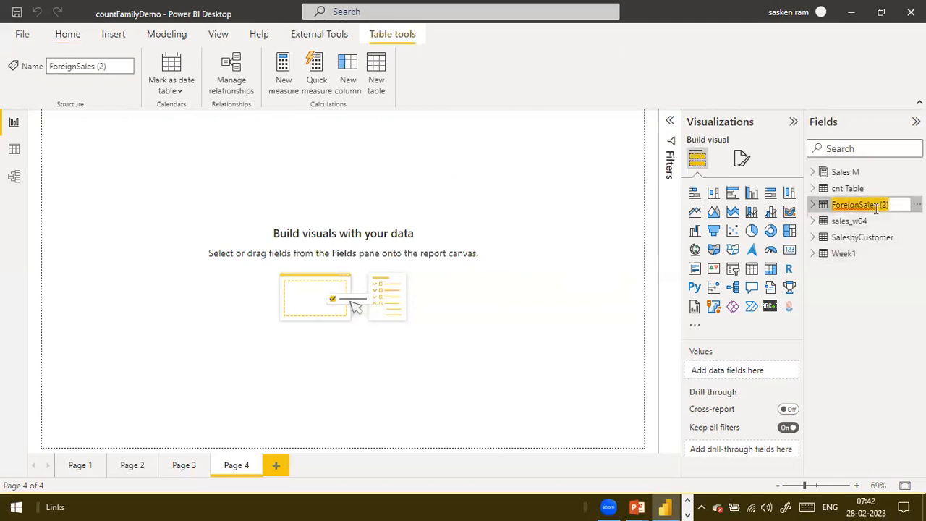
{"action": "type", "text": "Week2"}
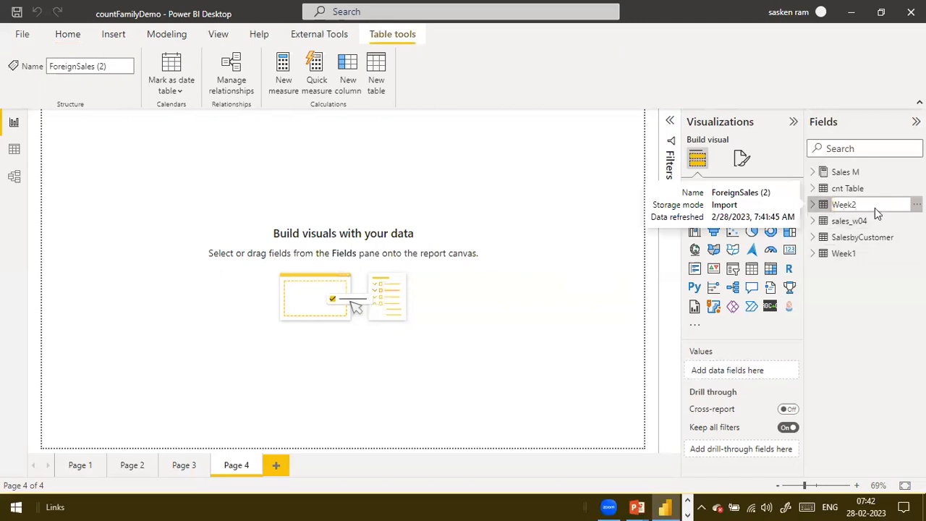
{"action": "key", "text": "Return"}
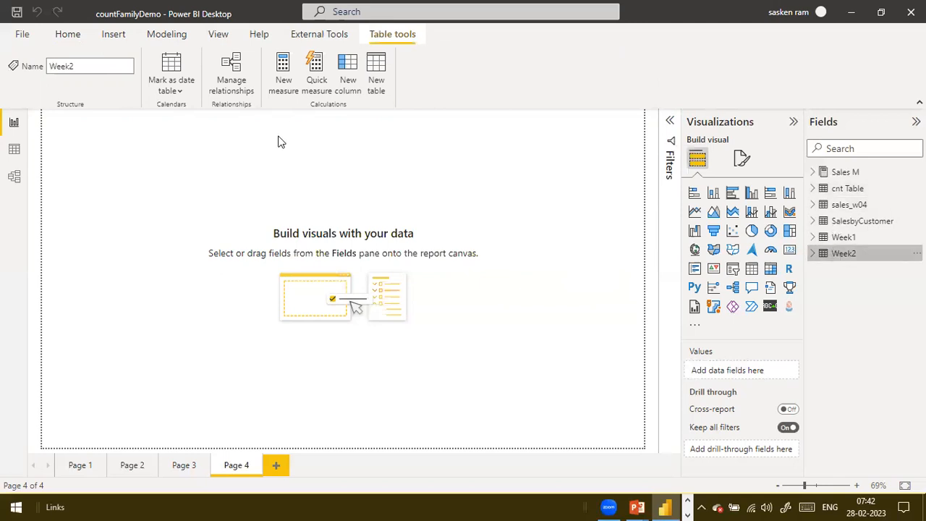
Step: Compare the columns and rows of the Week1 and Week2 tables in the data view
{"action": "left_click", "coordinate": [14, 150]}
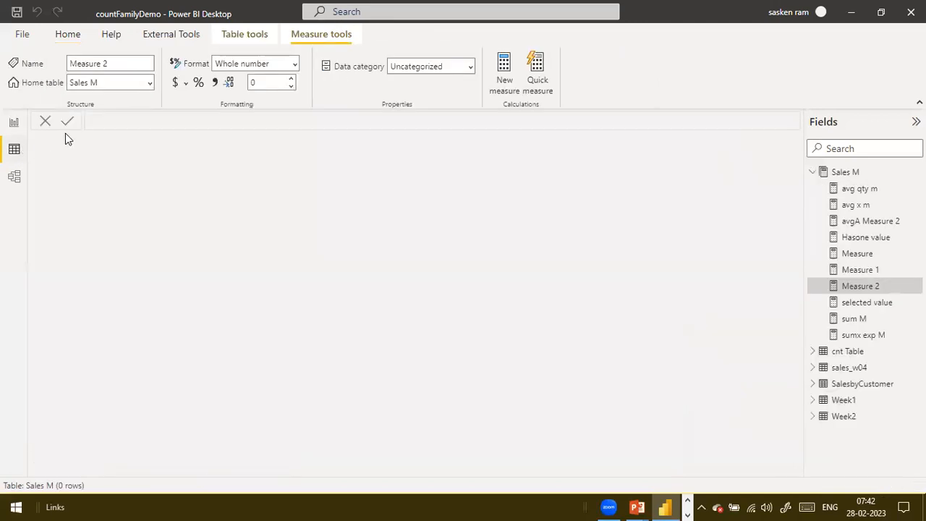
{"action": "left_click", "coordinate": [845, 400]}
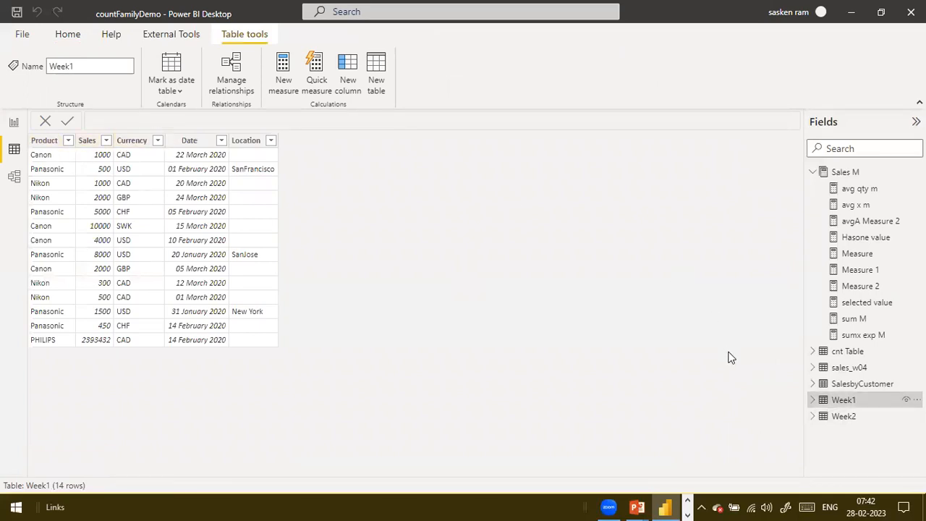
{"action": "left_click", "coordinate": [832, 418]}
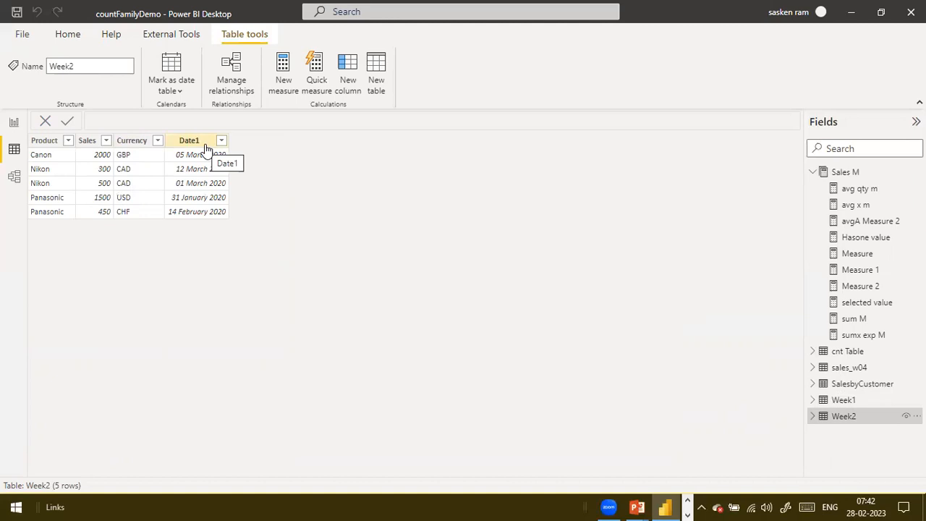
{"action": "left_click", "coordinate": [839, 402]}
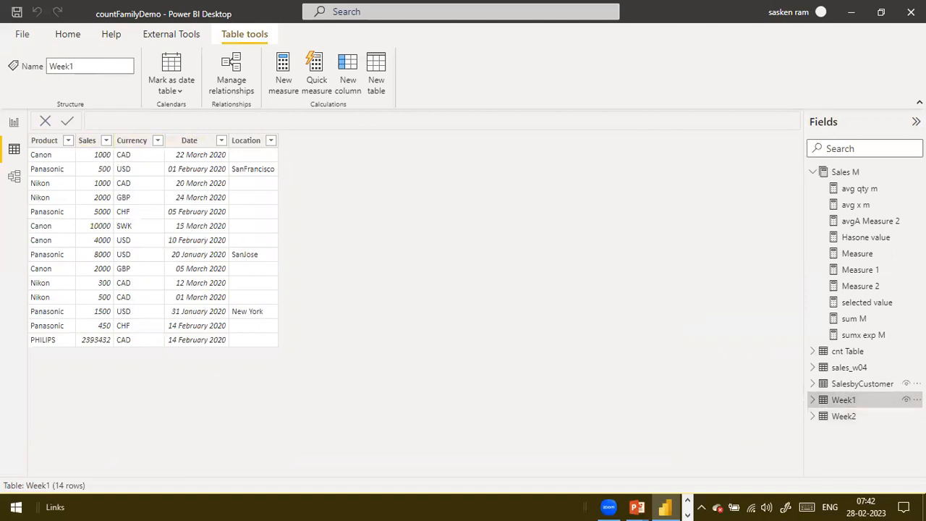
{"action": "left_click", "coordinate": [838, 418]}
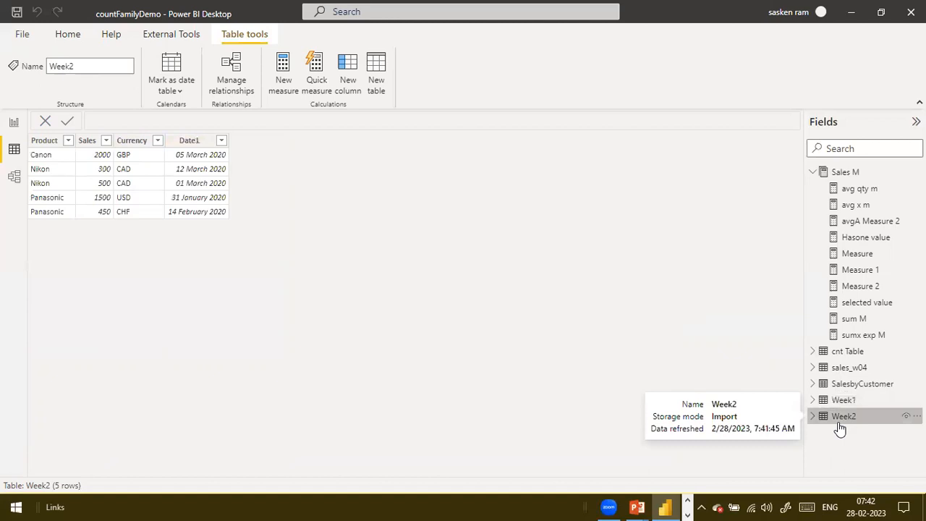
{"action": "left_click", "coordinate": [841, 404]}
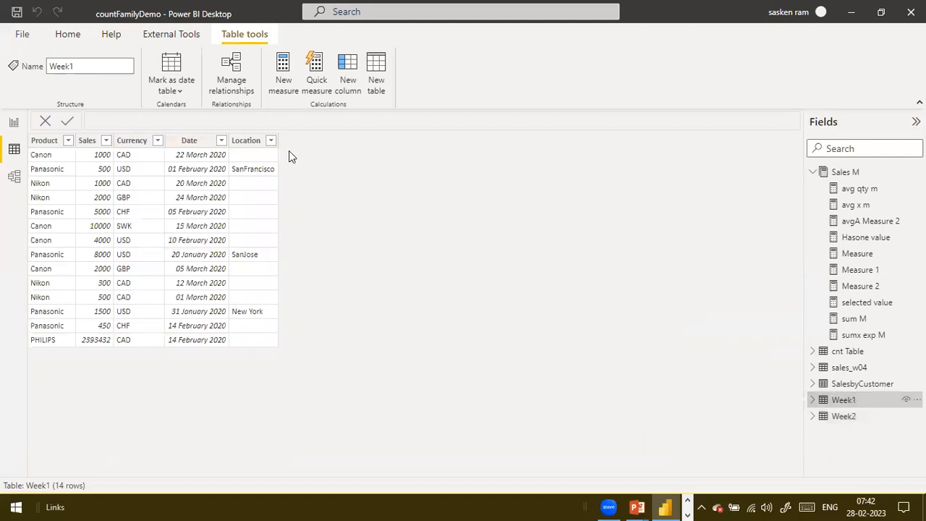
{"action": "left_click", "coordinate": [850, 415]}
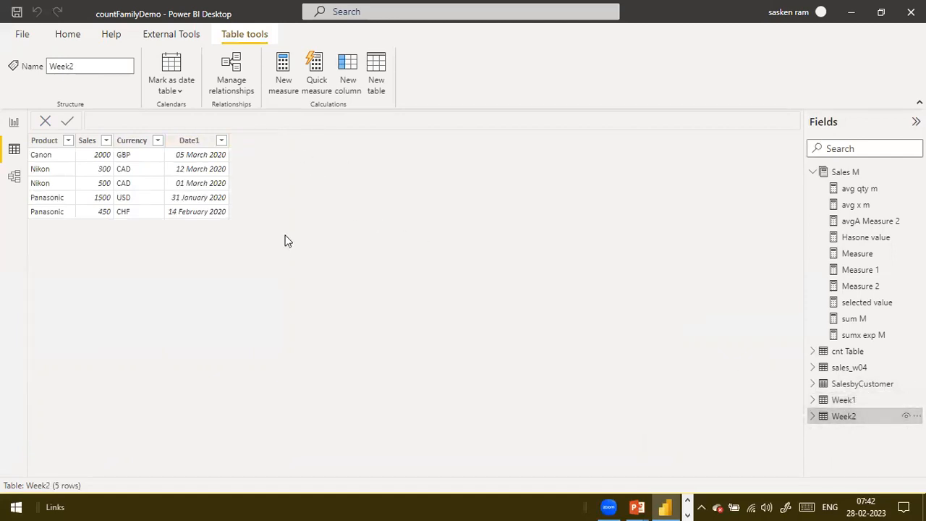
{"action": "left_click", "coordinate": [841, 399]}
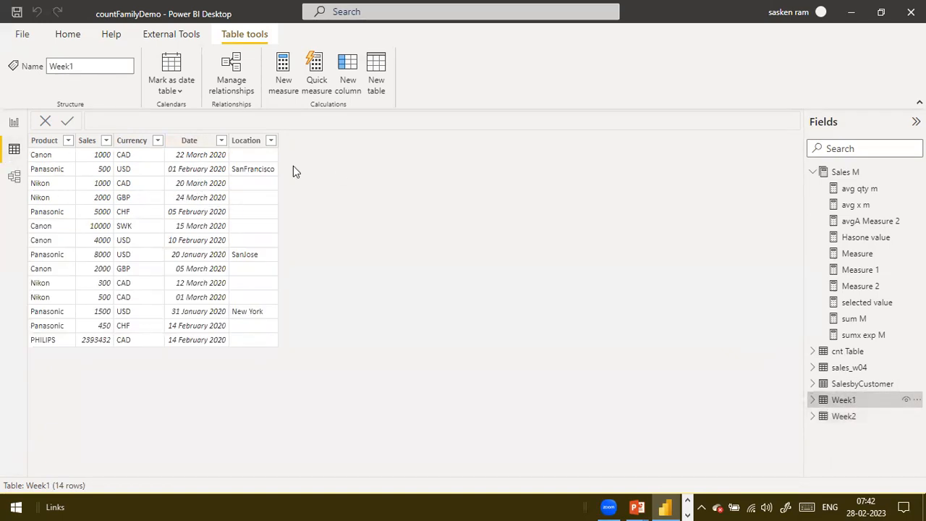
Step: Check how the date and location columns differ between the Week1 and Week2 tables
{"action": "left_click", "coordinate": [855, 416]}
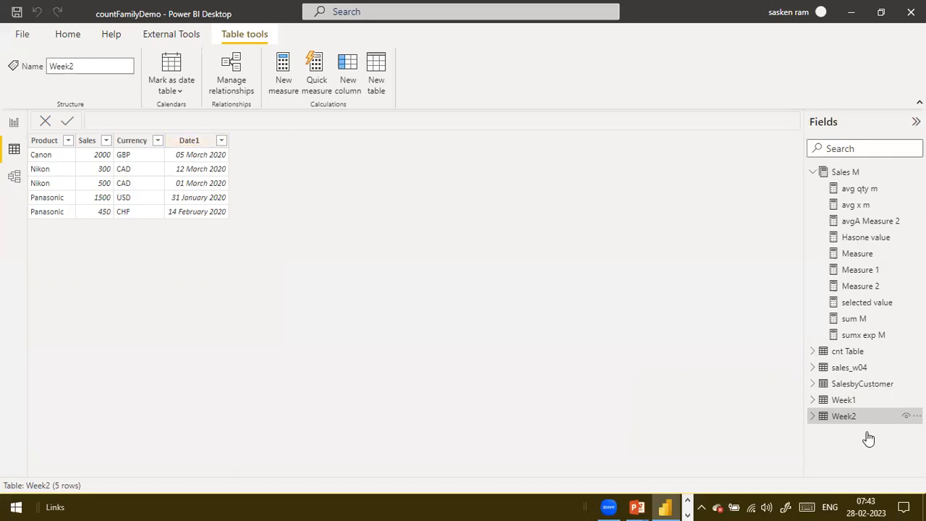
{"action": "left_click", "coordinate": [845, 400]}
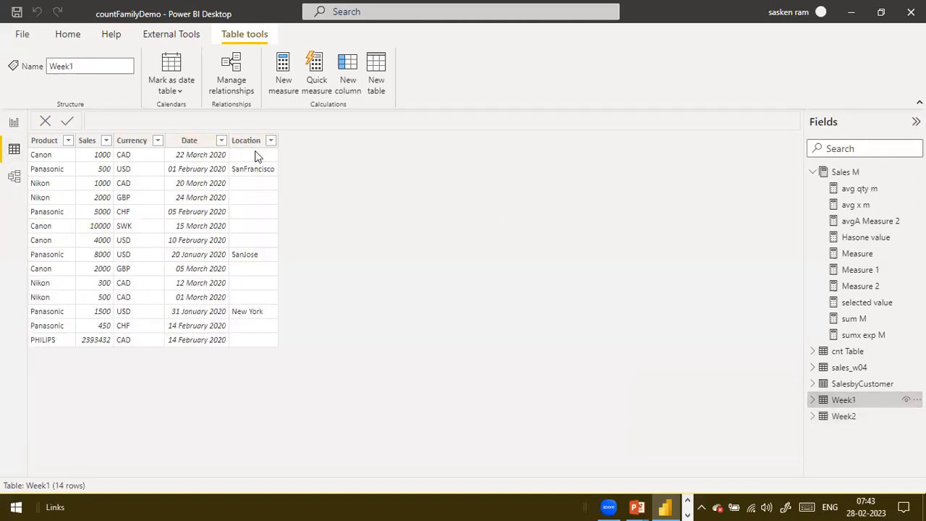
{"action": "left_click", "coordinate": [190, 140]}
{"action": "left_click", "coordinate": [846, 417]}
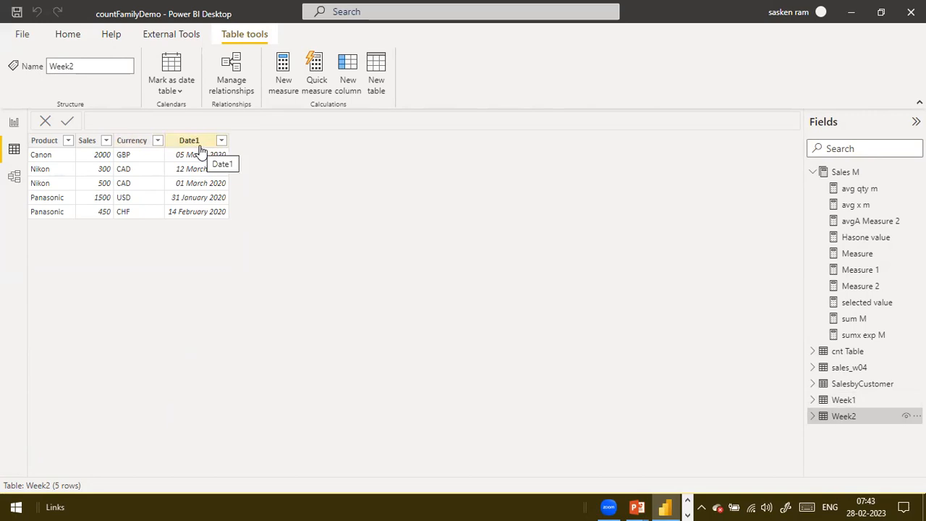
{"action": "left_click", "coordinate": [841, 400]}
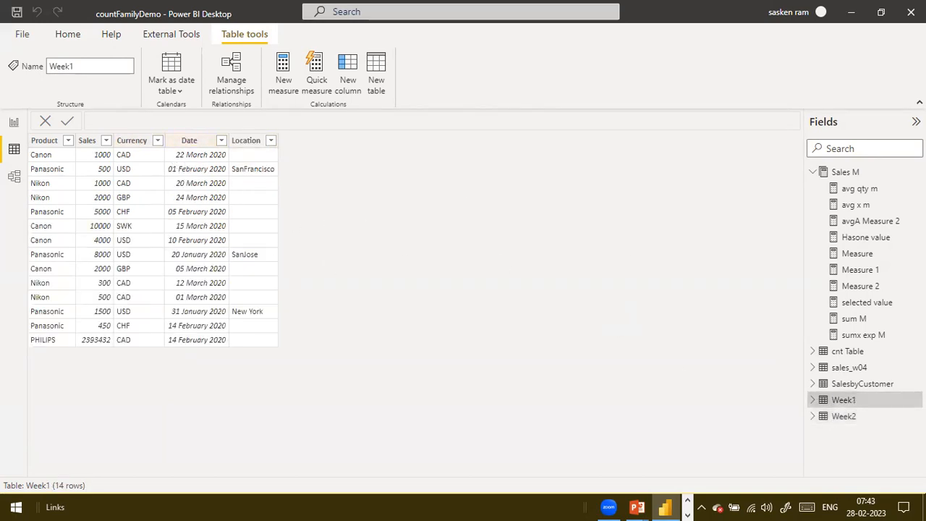
{"action": "left_click", "coordinate": [843, 415]}
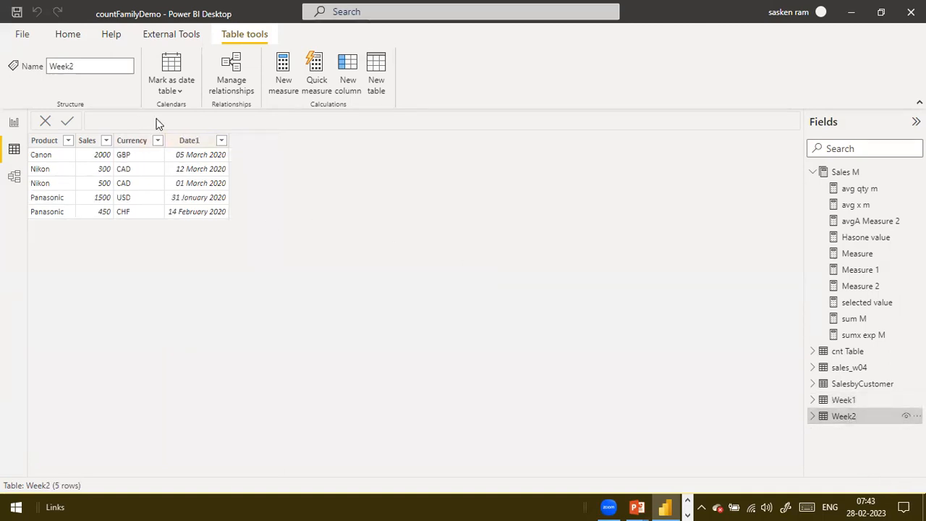
{"action": "left_click", "coordinate": [876, 405]}
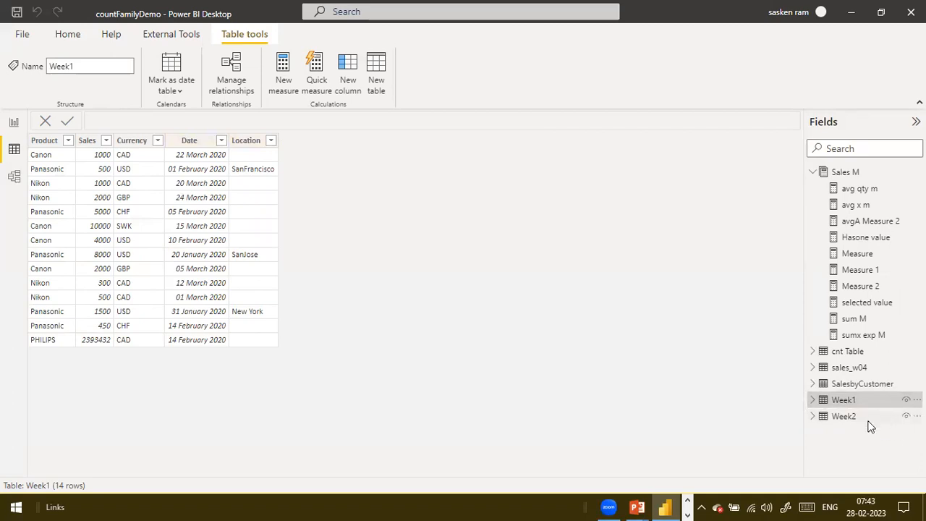
{"action": "mouse_move", "coordinate": [870, 427]}
{"action": "left_click", "coordinate": [847, 418]}
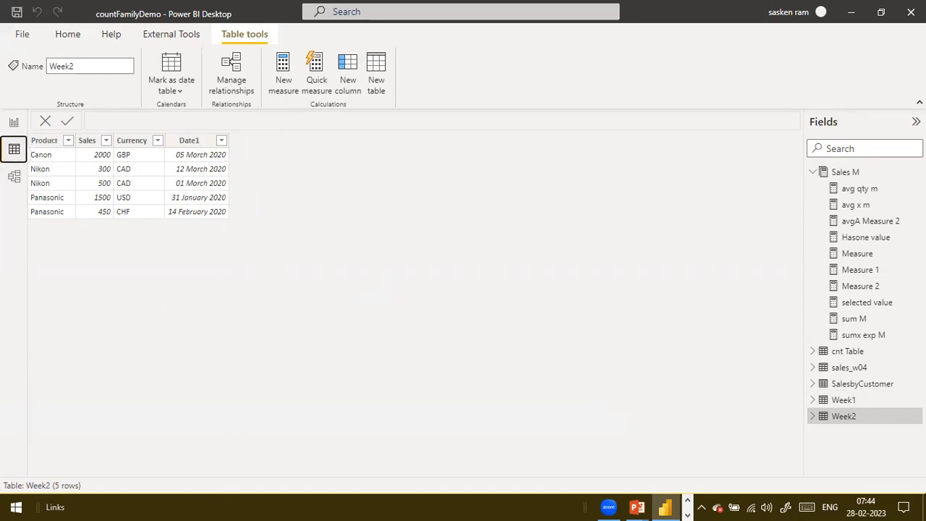
{"action": "left_click", "coordinate": [843, 401]}
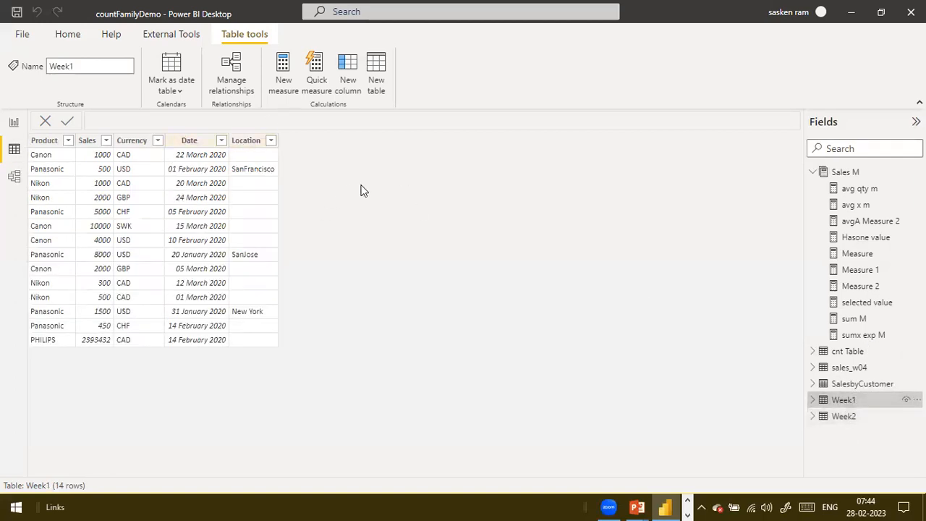
{"action": "left_click", "coordinate": [858, 415]}
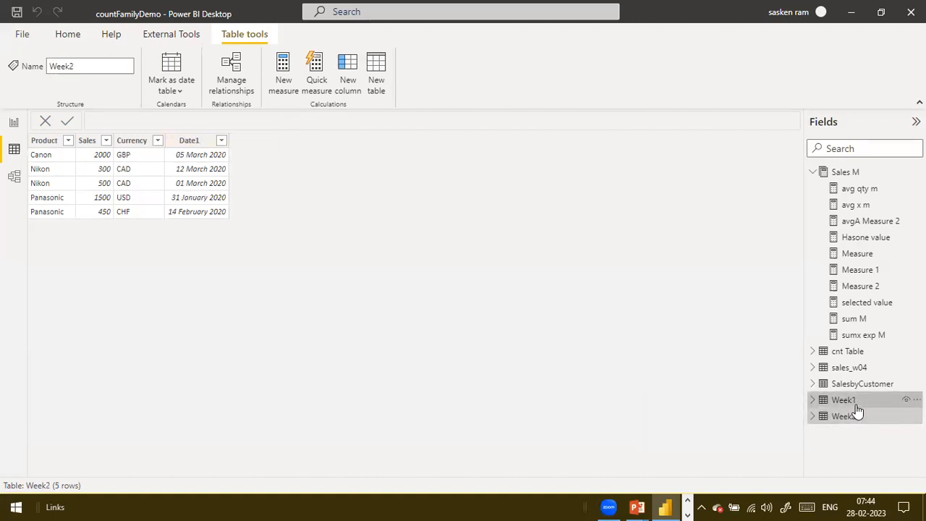
{"action": "left_click", "coordinate": [856, 402]}
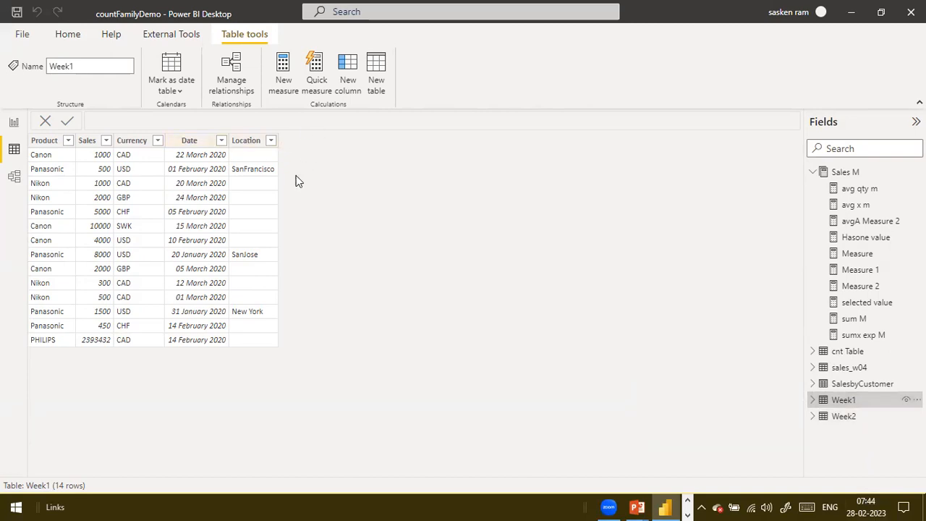
{"action": "left_click", "coordinate": [861, 418]}
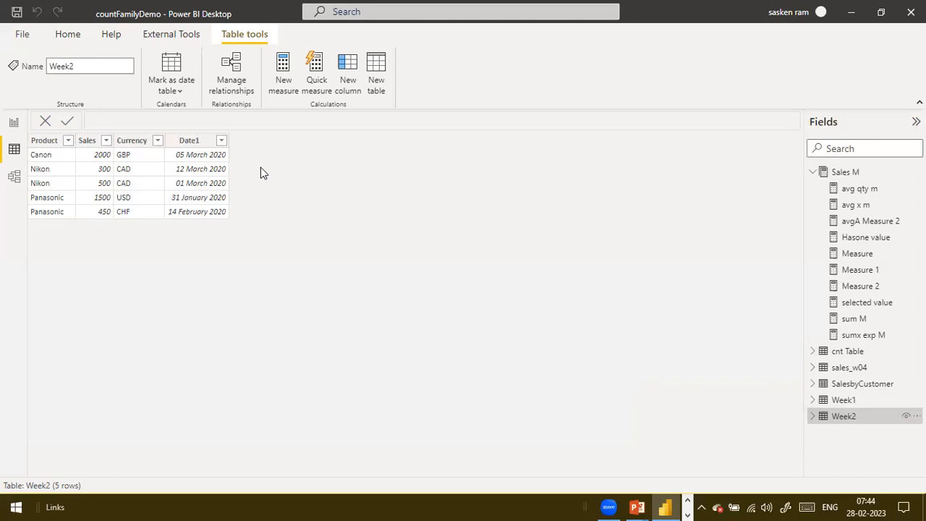
{"action": "left_click", "coordinate": [843, 400]}
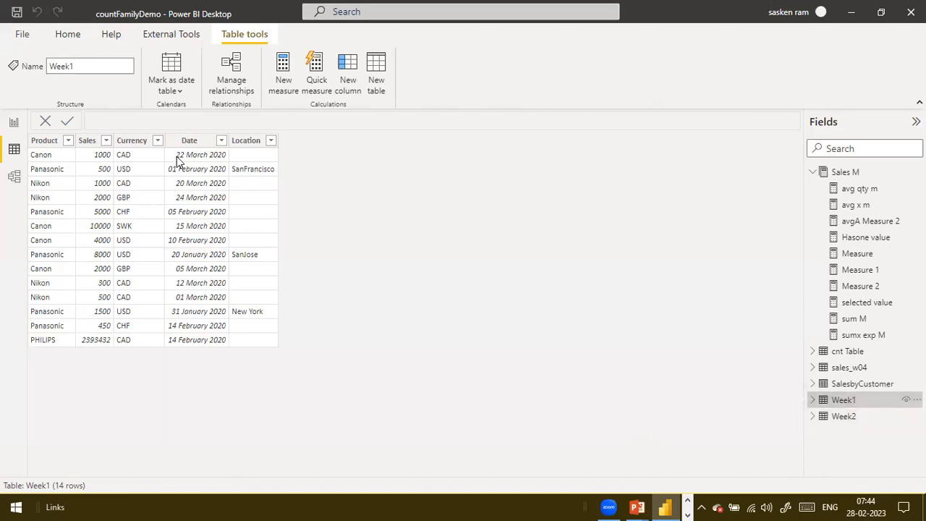
{"action": "left_click", "coordinate": [843, 417]}
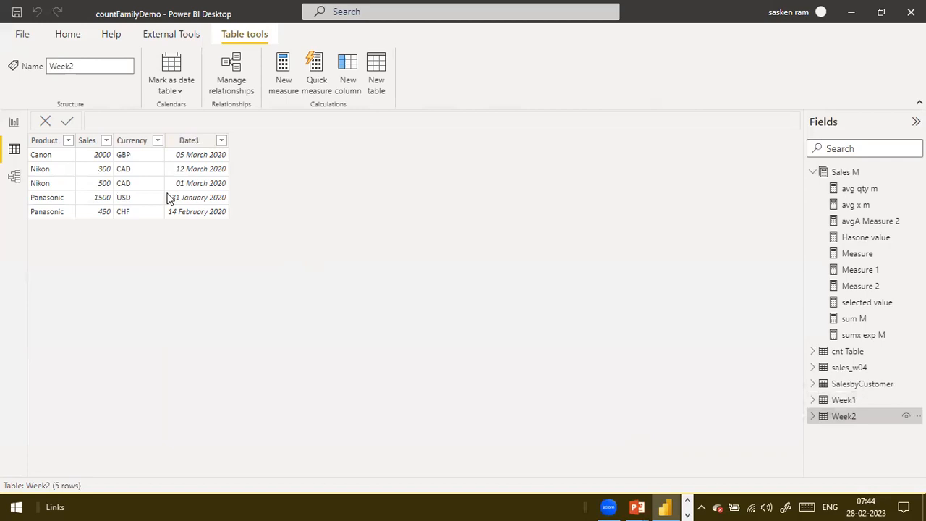
Step: View the Week1 table in the model diagram and recheck the Week1 and Week2 rows in the data view
{"action": "left_click", "coordinate": [14, 123]}
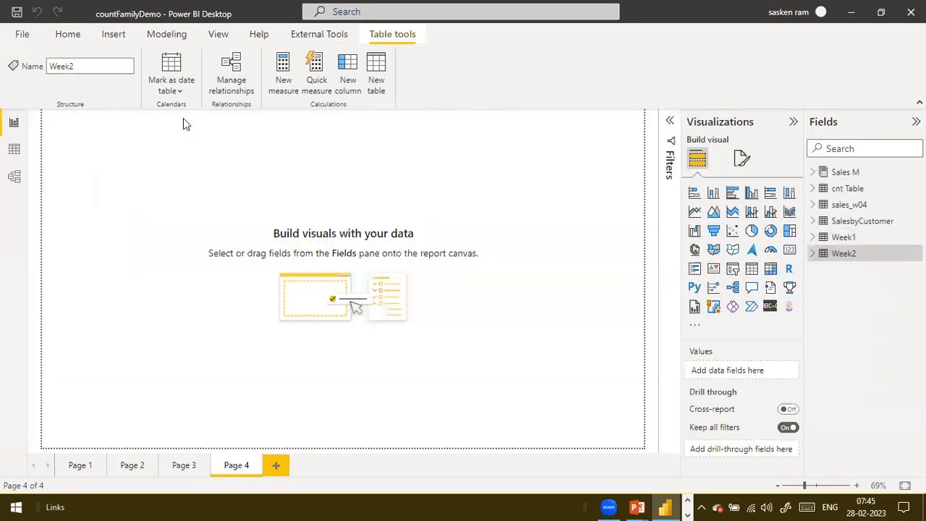
{"action": "left_click", "coordinate": [14, 177]}
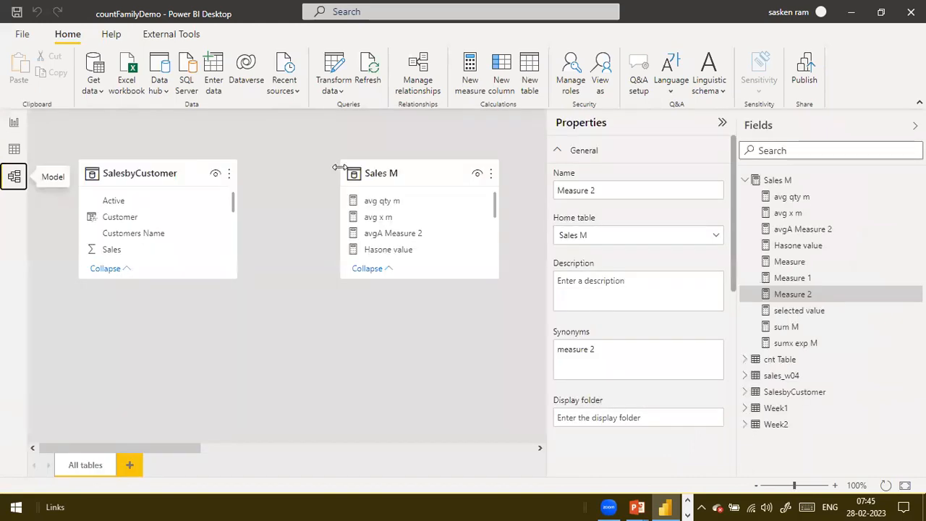
{"action": "left_click", "coordinate": [796, 409]}
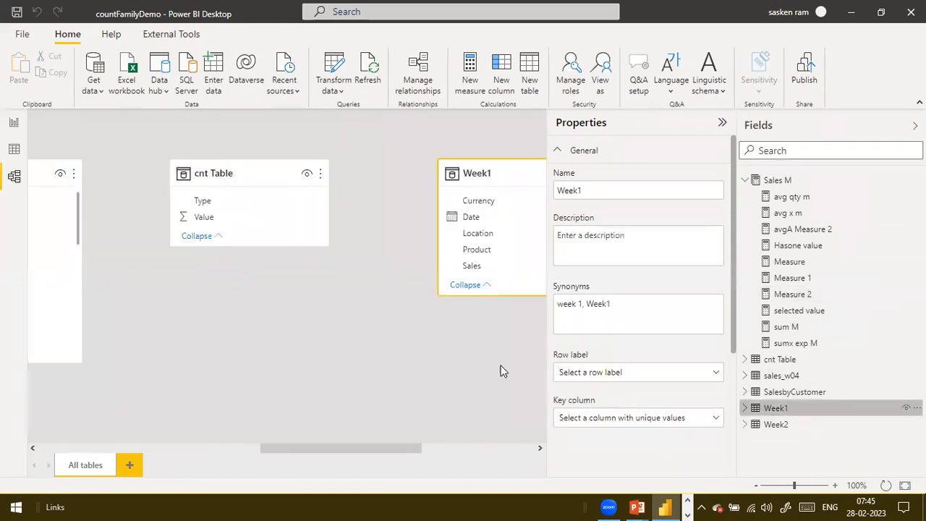
{"action": "left_click", "coordinate": [14, 148]}
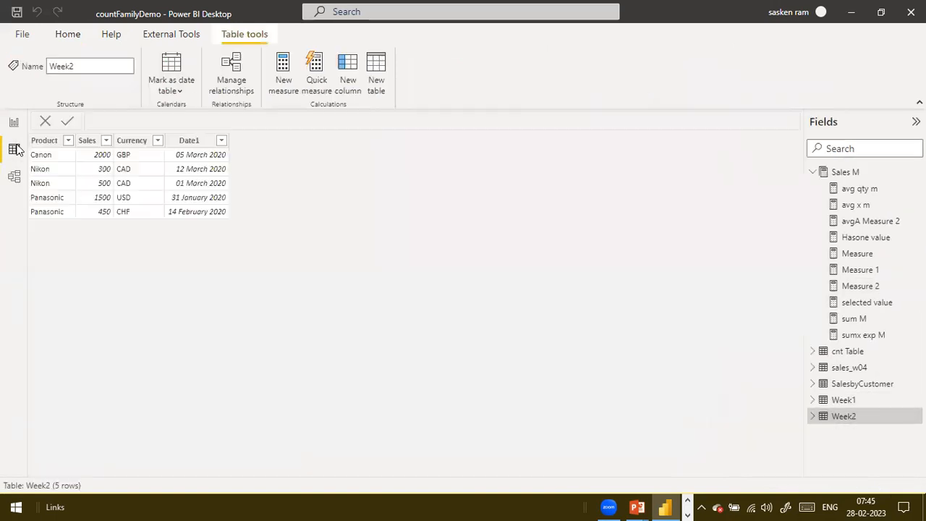
{"action": "left_click", "coordinate": [845, 400]}
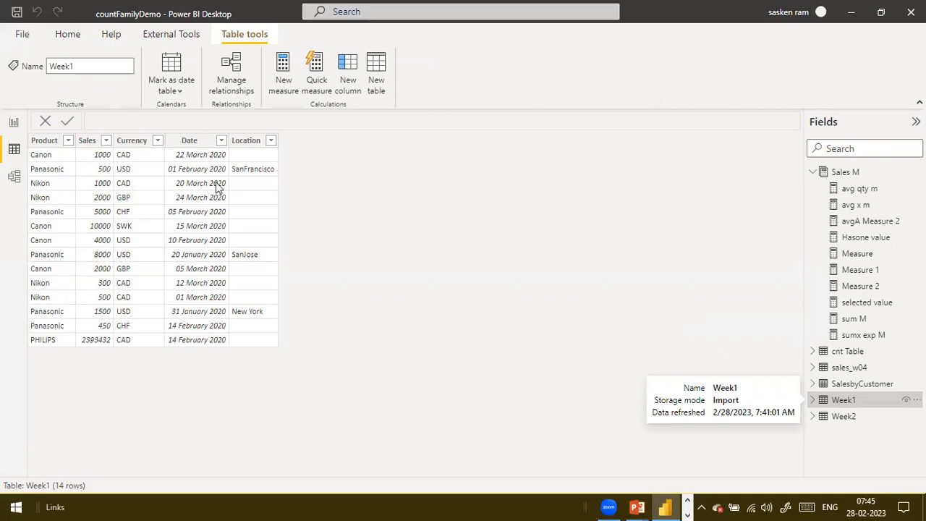
{"action": "left_click", "coordinate": [852, 420]}
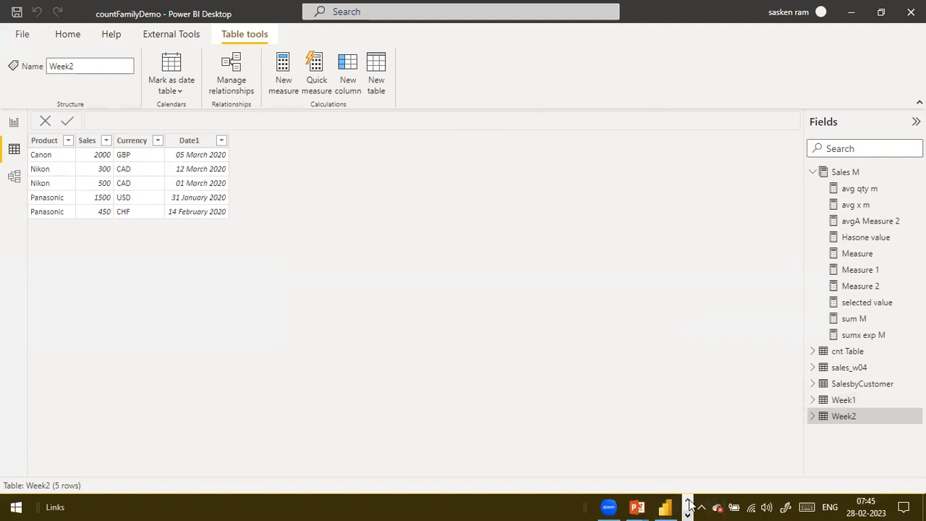
Step: Launch the Epic Pen annotation tool from the desktop and return to Power BI Desktop
{"action": "key", "text": "super+d"}
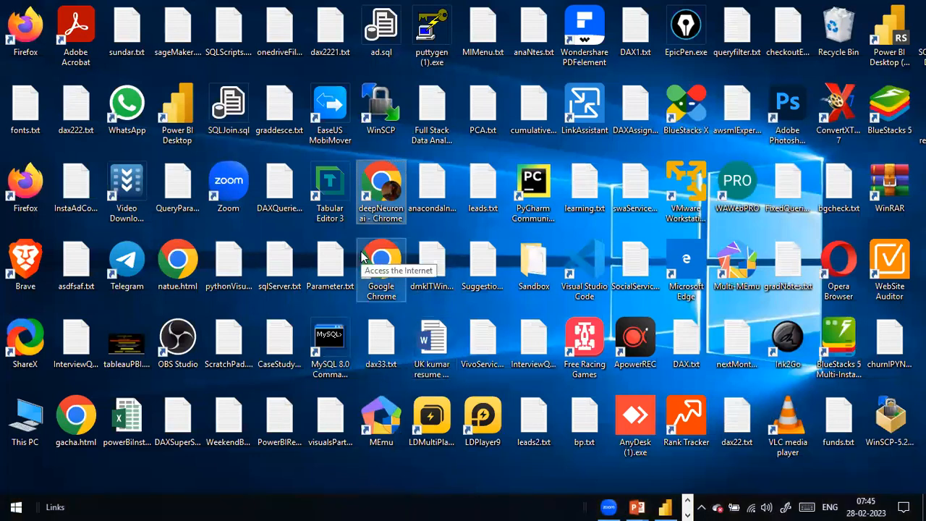
{"action": "key", "text": "alt+Tab"}
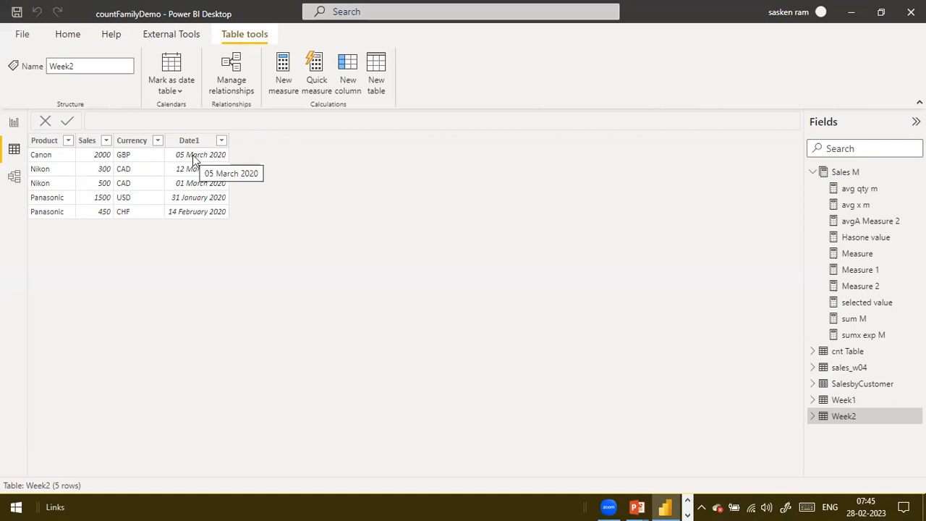
{"action": "key", "text": "alt+Tab"}
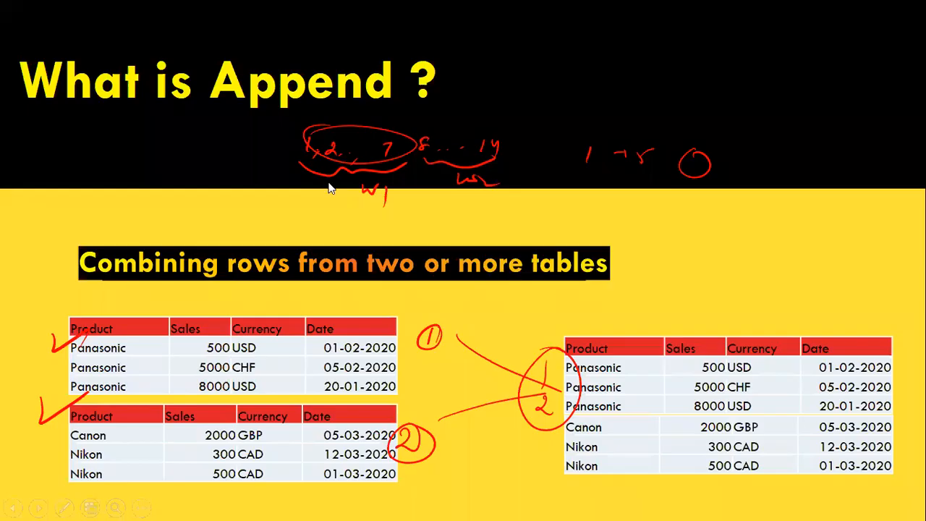
{"action": "key", "text": "super+d"}
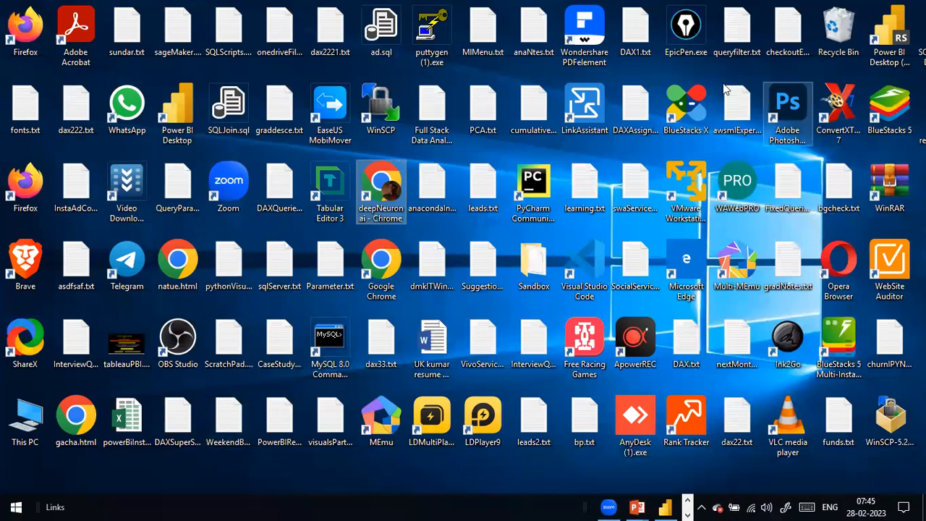
{"action": "double_click", "coordinate": [666, 59]}
{"action": "key", "text": "alt+Tab"}
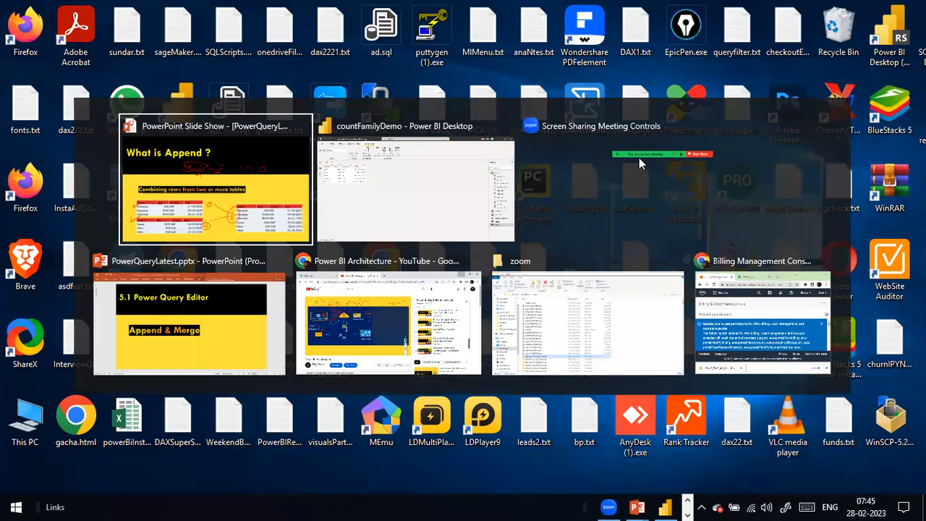
{"action": "key", "text": "alt+Tab"}
{"action": "key", "text": "alt+Tab"}
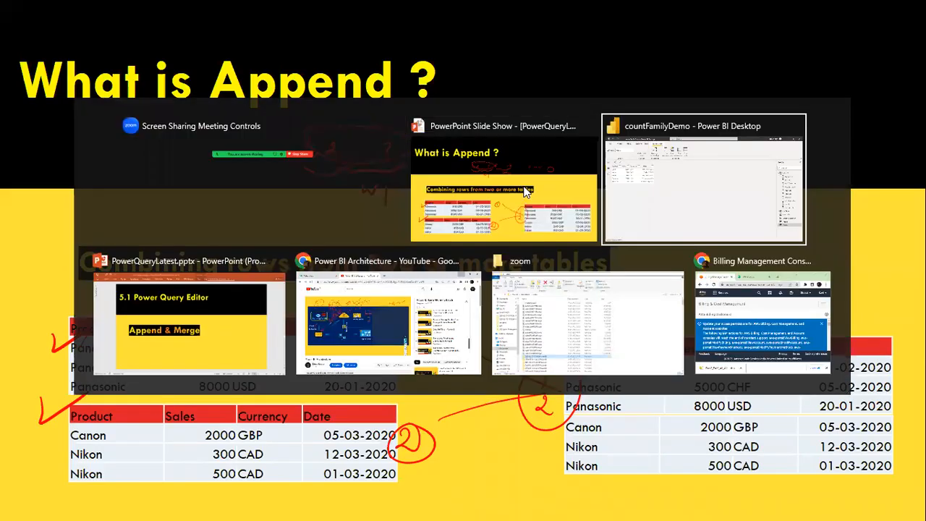
{"action": "key", "text": "alt+Tab"}
Step: Open the Power Query Editor and refresh the SalesbyCustomer query preview, ignoring the Epic Pen update offer
{"action": "left_click", "coordinate": [14, 122]}
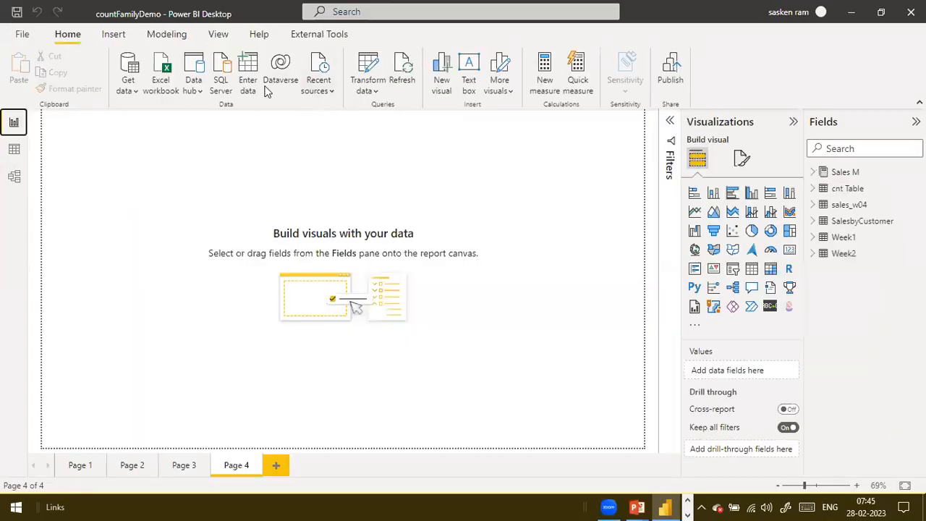
{"action": "left_click", "coordinate": [369, 90]}
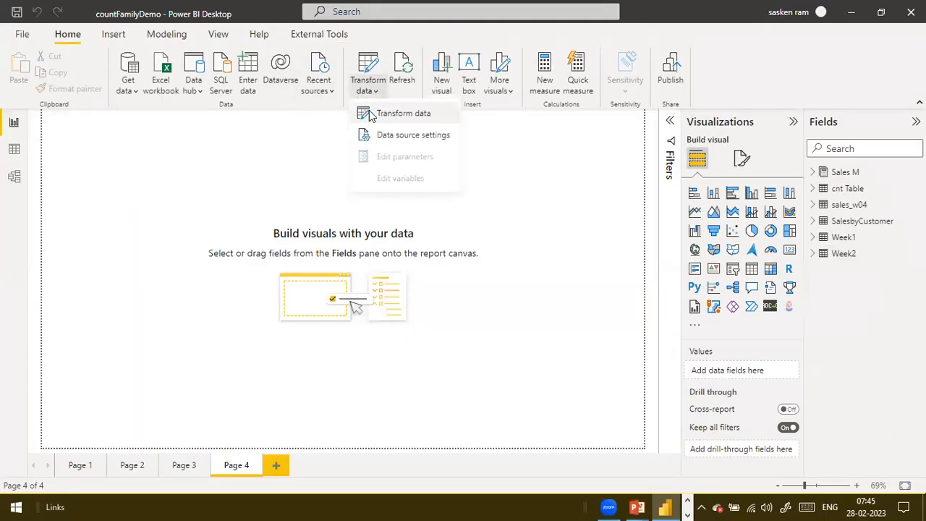
{"action": "left_click", "coordinate": [370, 116]}
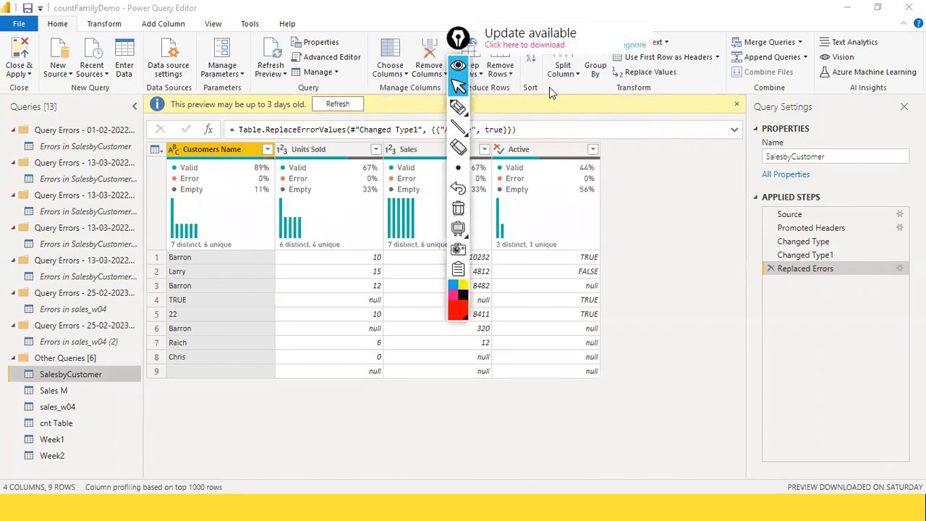
{"action": "left_click", "coordinate": [644, 46]}
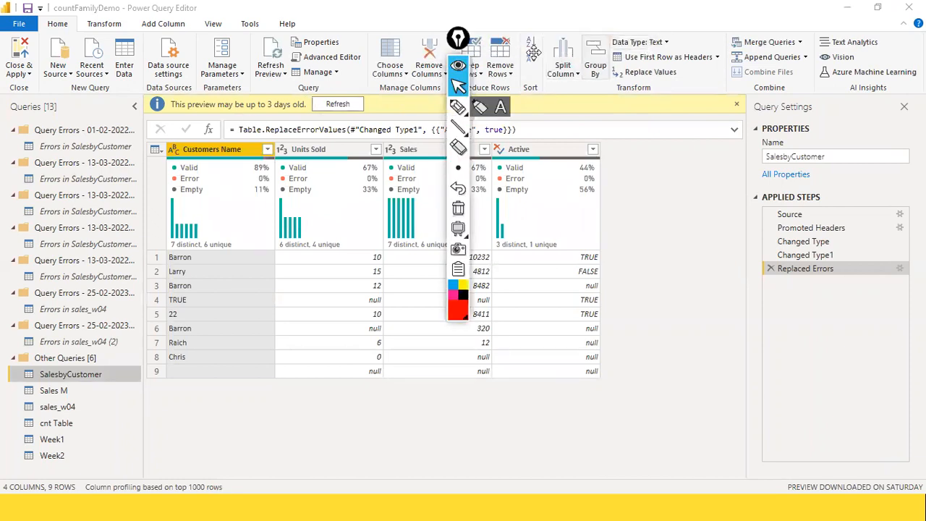
{"action": "left_click", "coordinate": [327, 107]}
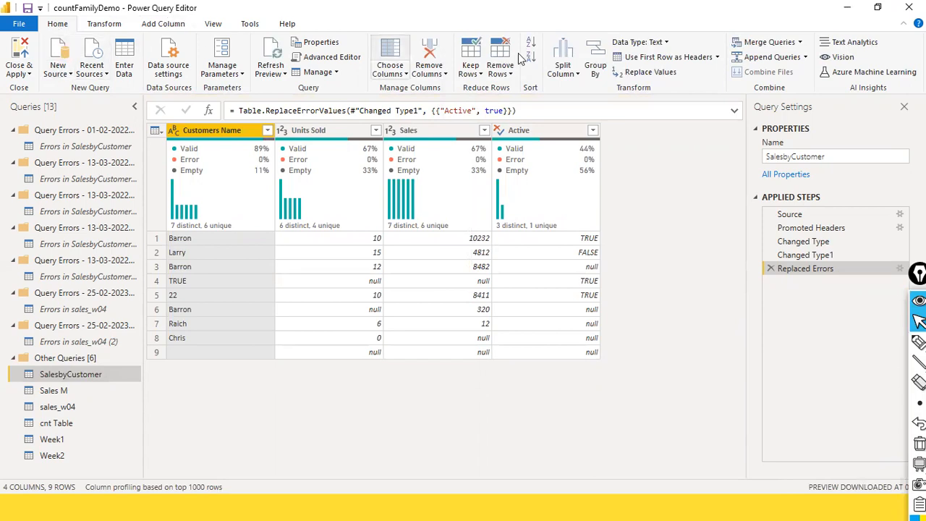
Step: Set up an append as a new query with Week1 as the first table and Week2 as the second
{"action": "left_click", "coordinate": [805, 58]}
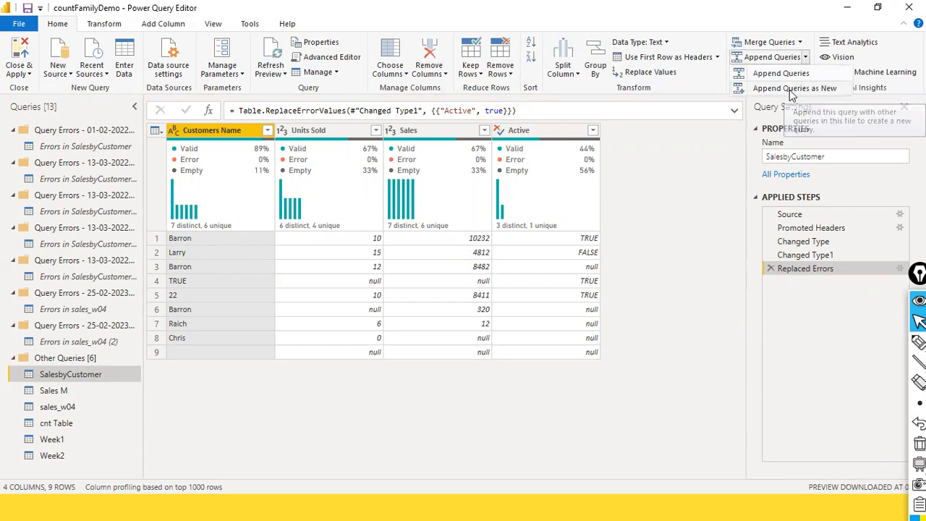
{"action": "left_click", "coordinate": [793, 88]}
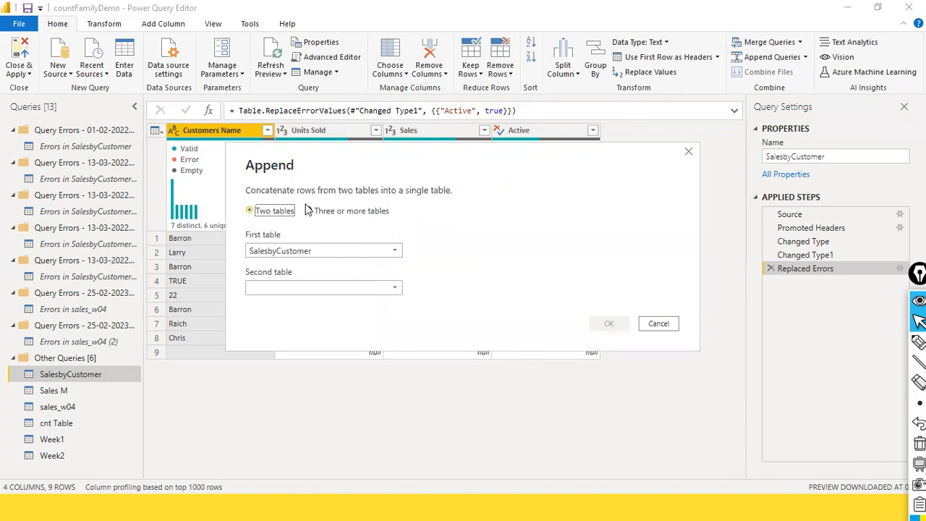
{"action": "left_click", "coordinate": [394, 251]}
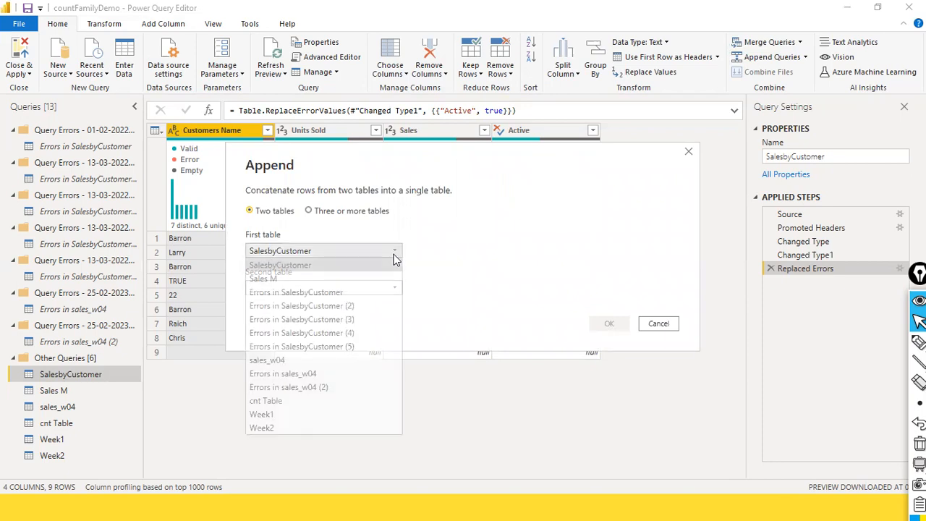
{"action": "left_click", "coordinate": [330, 413]}
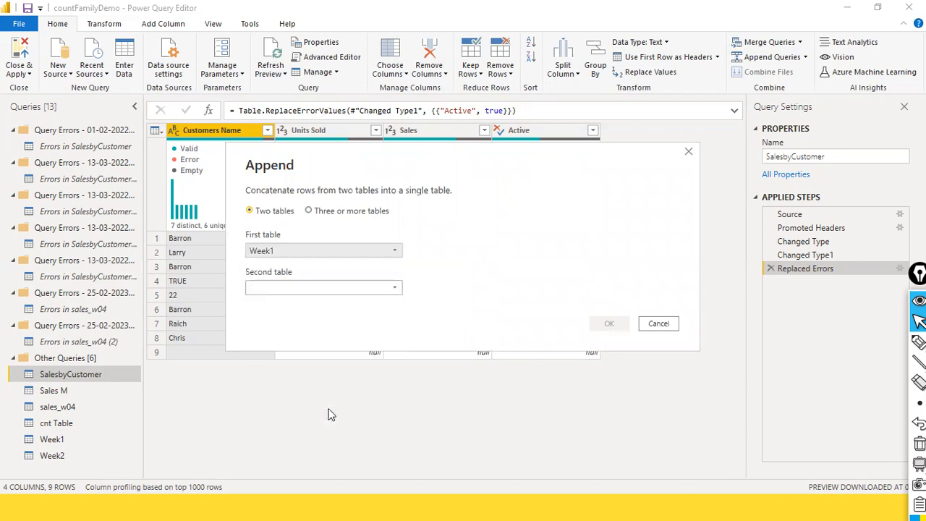
{"action": "left_click", "coordinate": [394, 288]}
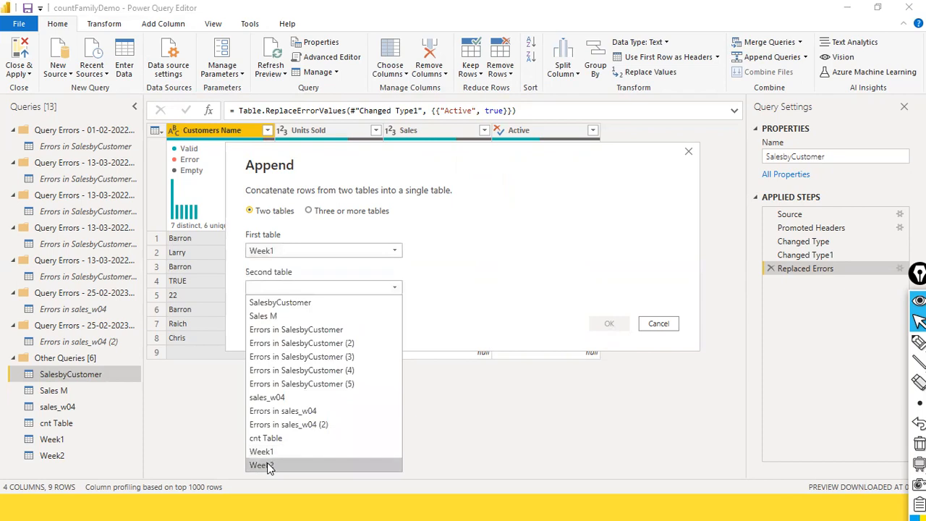
{"action": "left_click", "coordinate": [267, 464]}
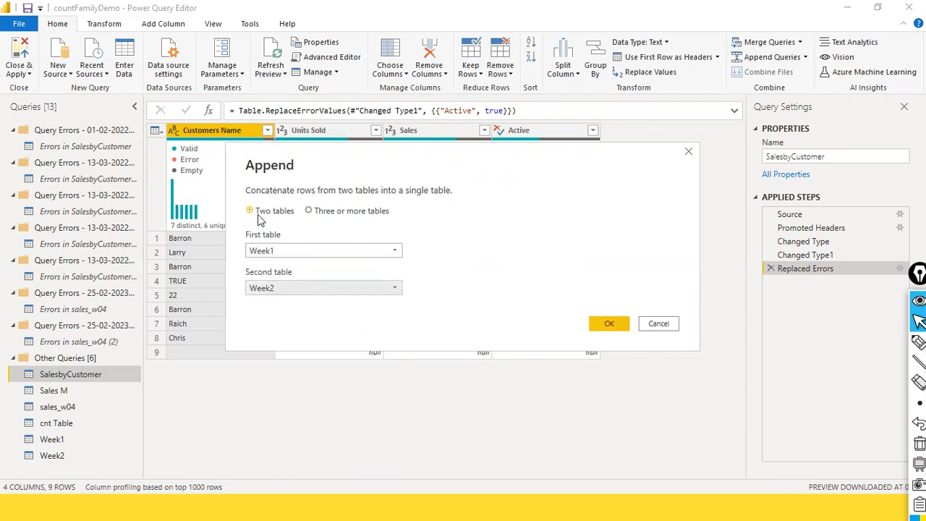
Step: Look at the append option for three or more tables and return to the two-table setup
{"action": "left_click", "coordinate": [308, 214]}
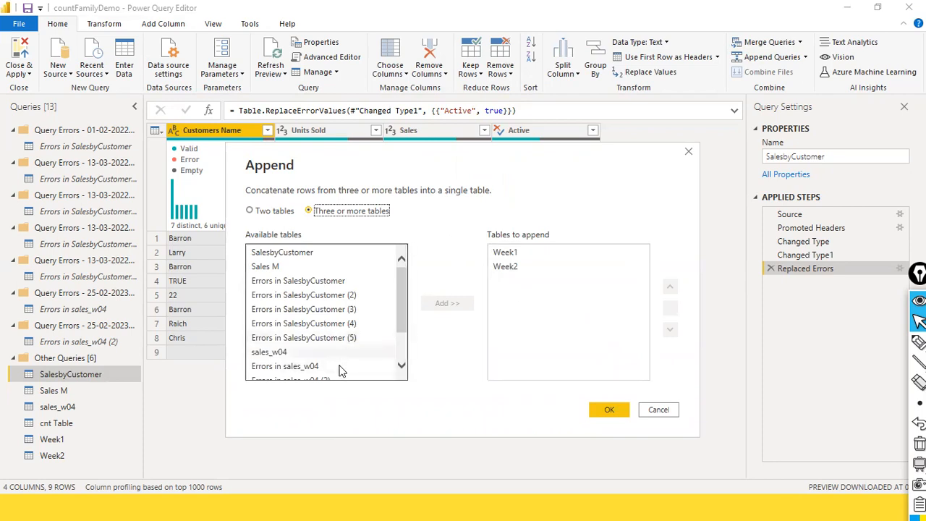
{"action": "left_click", "coordinate": [297, 352]}
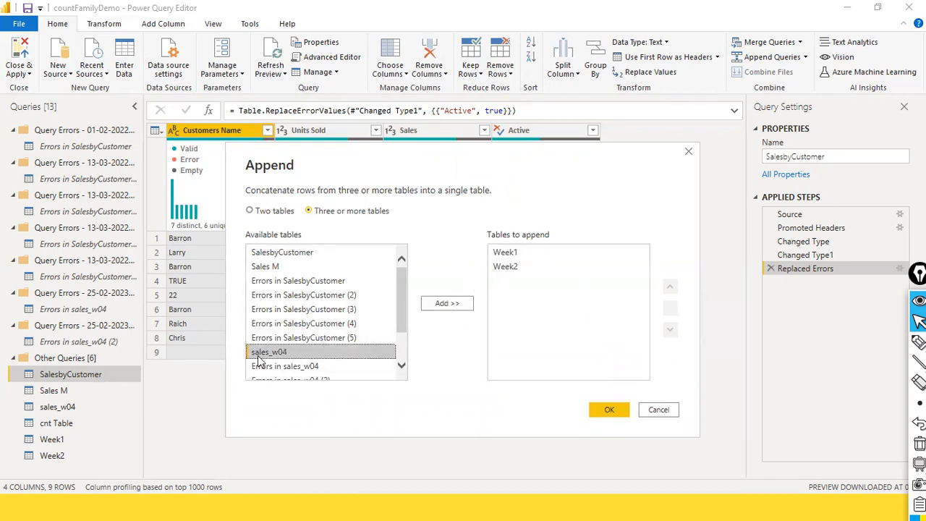
{"action": "left_click", "coordinate": [319, 367]}
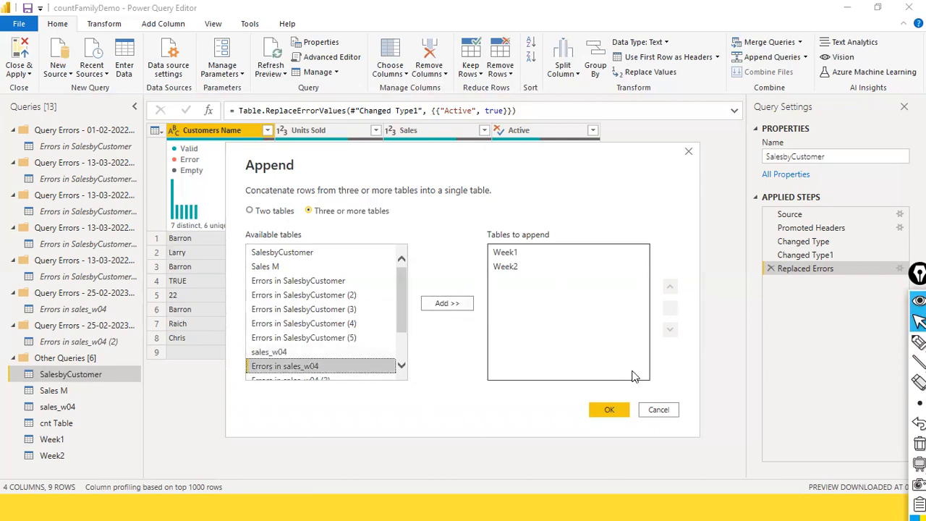
{"action": "left_click", "coordinate": [250, 211]}
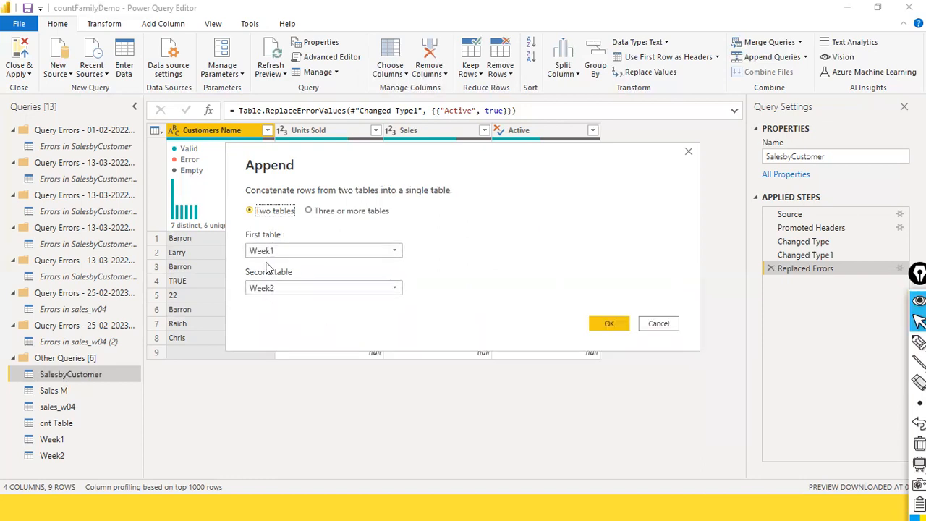
Step: Create the appended query, marking it briefly with an arrow annotation, and refresh its preview
{"action": "left_click", "coordinate": [608, 325]}
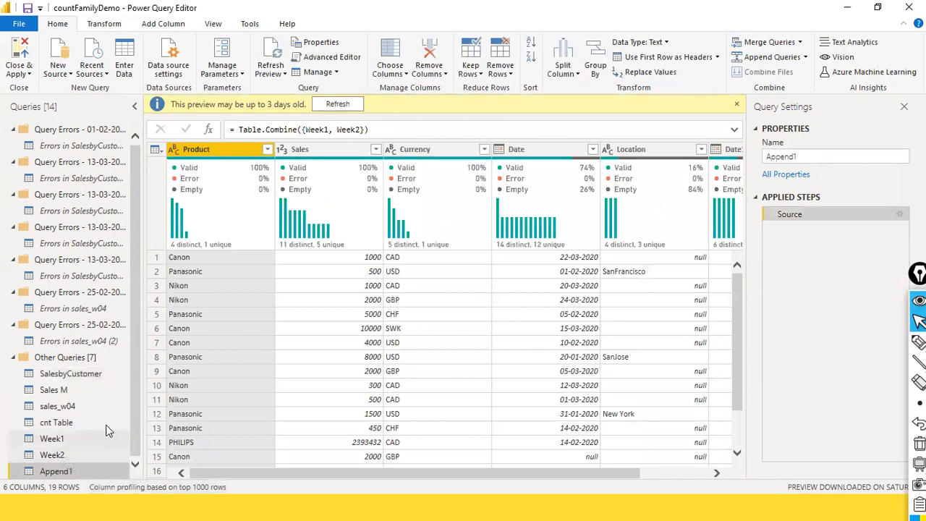
{"action": "mouse_move", "coordinate": [121, 403]}
{"action": "left_mouse_down"}
{"action": "mouse_move", "coordinate": [90, 464]}
{"action": "mouse_move", "coordinate": [78, 466]}
{"action": "left_mouse_up"}
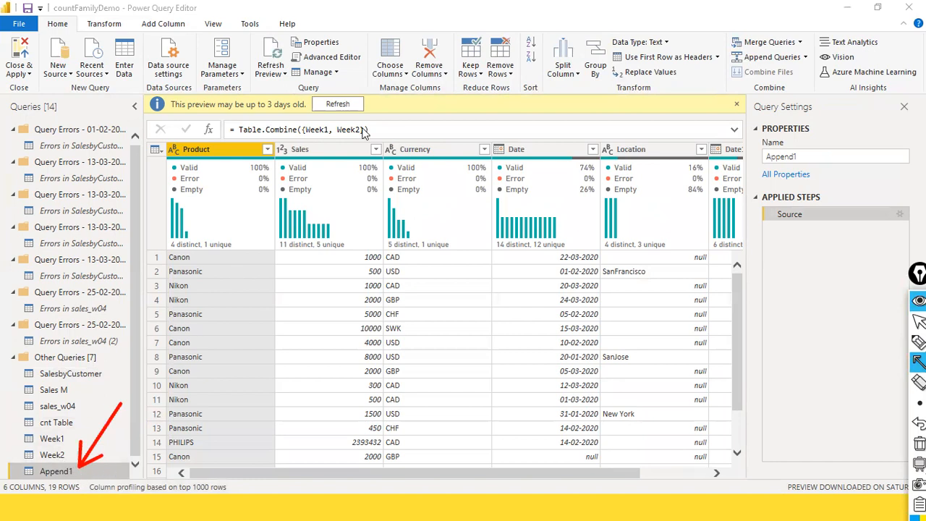
{"action": "key", "text": "ctrl+shift+2"}
{"action": "left_click", "coordinate": [335, 104]}
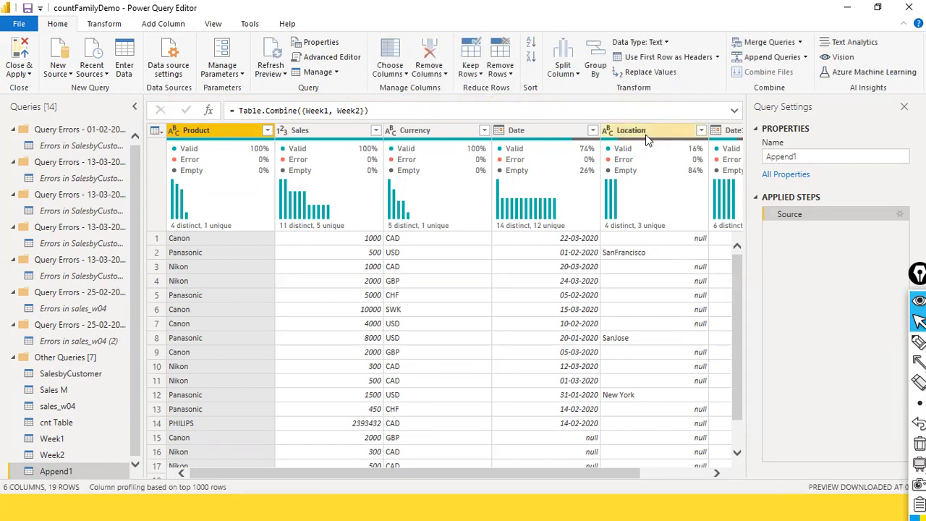
Step: Remove the Location column from the appended query
{"action": "scroll", "coordinate": [642, 261], "scroll_direction": "down", "scroll_amount": 1}
{"action": "scroll", "coordinate": [642, 260], "scroll_direction": "up", "scroll_amount": 1}
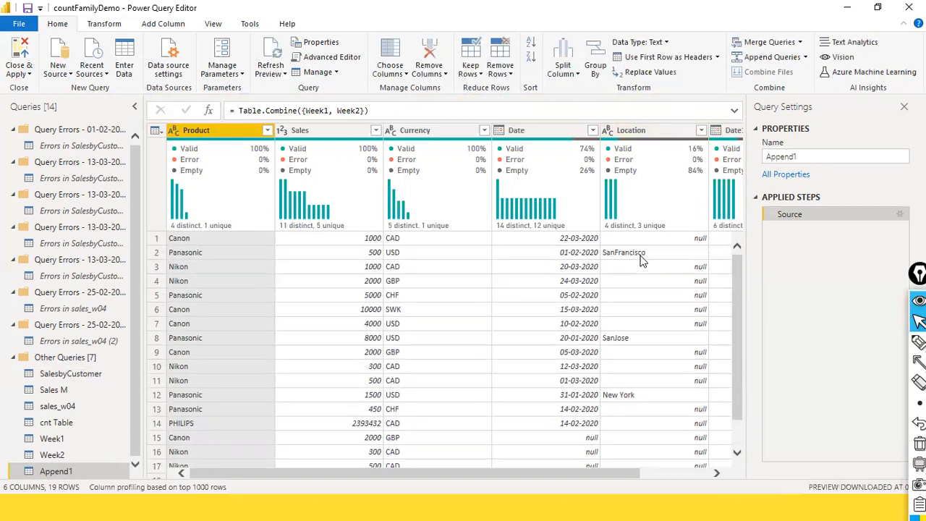
{"action": "right_click", "coordinate": [655, 131]}
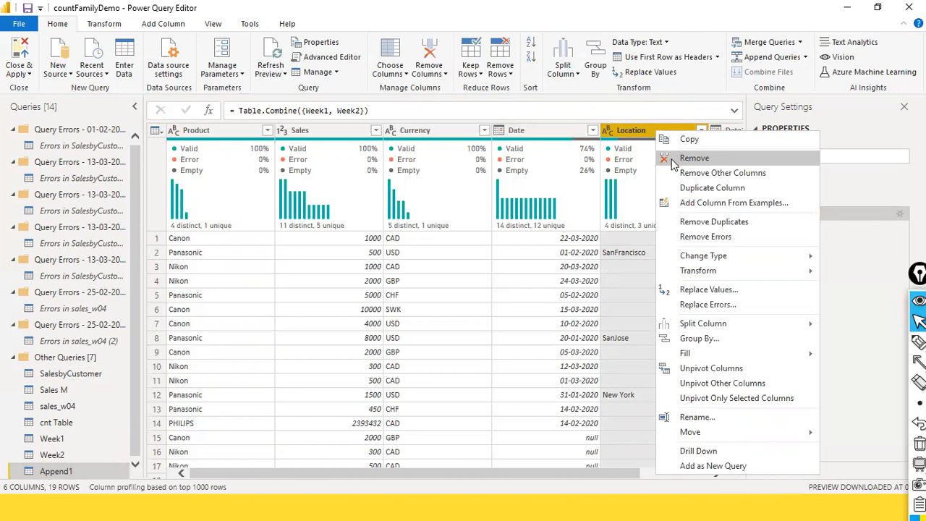
{"action": "left_click", "coordinate": [694, 158]}
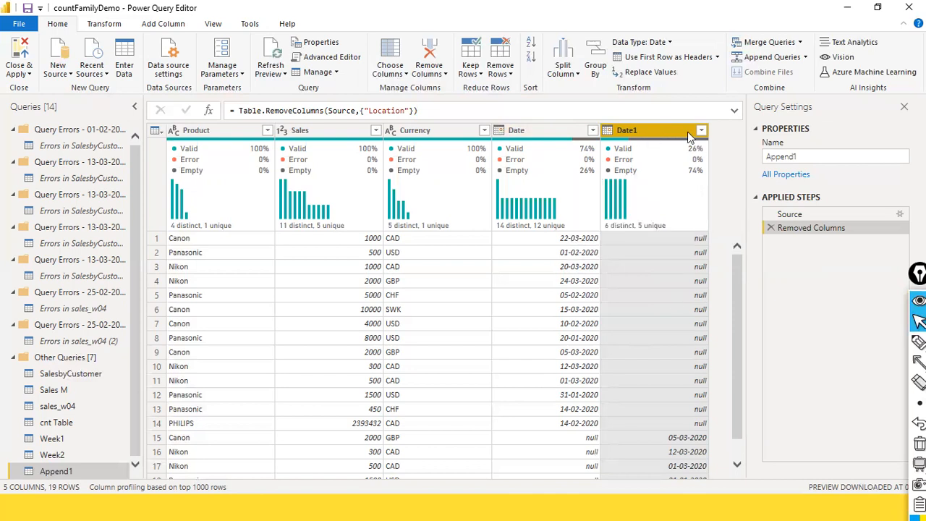
Step: Review the Date1 values in the appended query and rename the Date1 column in the Week2 query as Date
{"action": "mouse_move", "coordinate": [657, 147]}
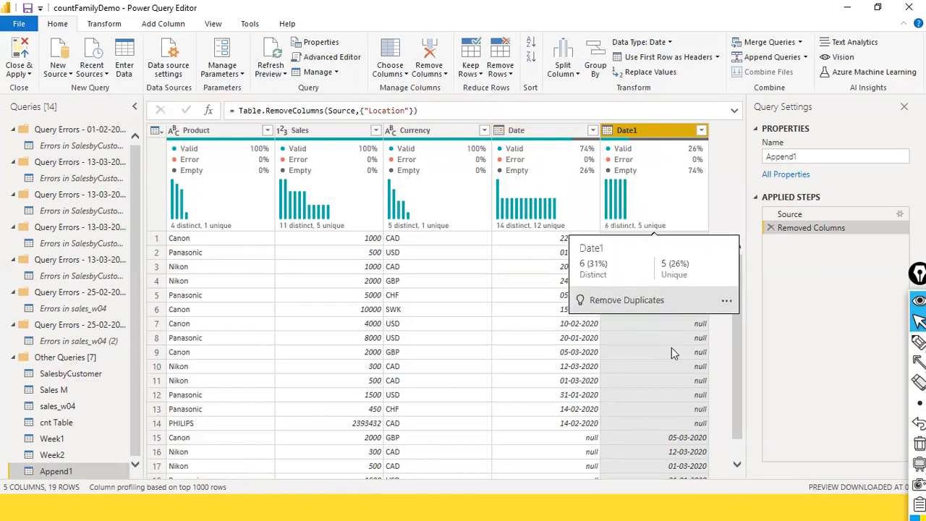
{"action": "scroll", "coordinate": [680, 360], "scroll_direction": "down", "scroll_amount": 1}
{"action": "scroll", "coordinate": [682, 361], "scroll_direction": "up", "scroll_amount": 1}
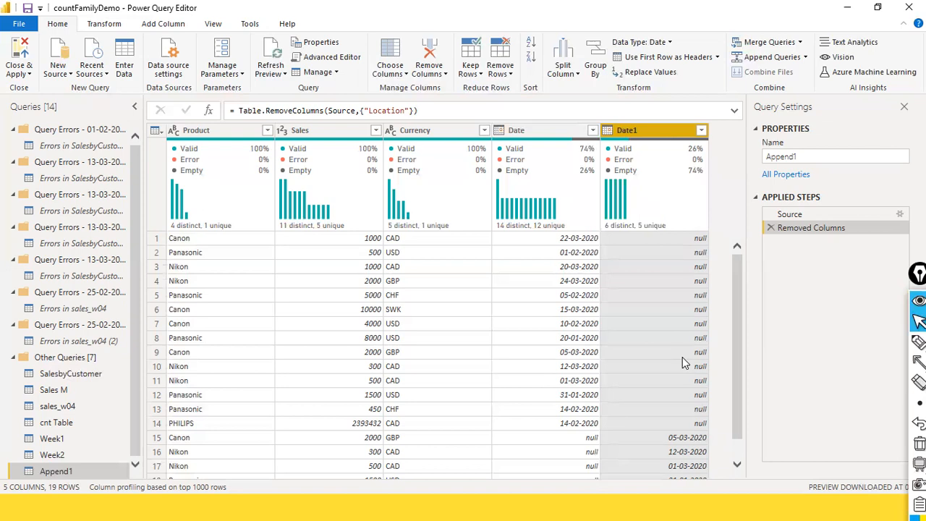
{"action": "scroll", "coordinate": [682, 361], "scroll_direction": "down", "scroll_amount": 1}
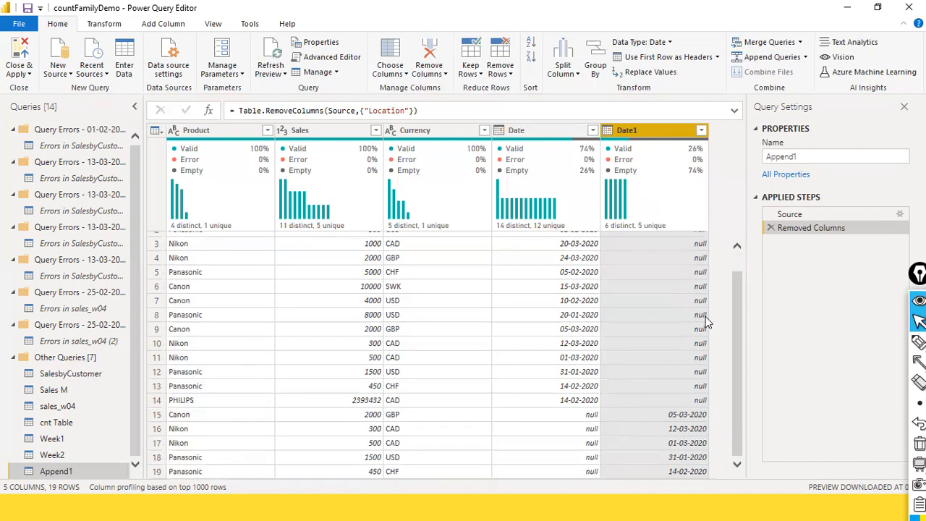
{"action": "left_click", "coordinate": [58, 454]}
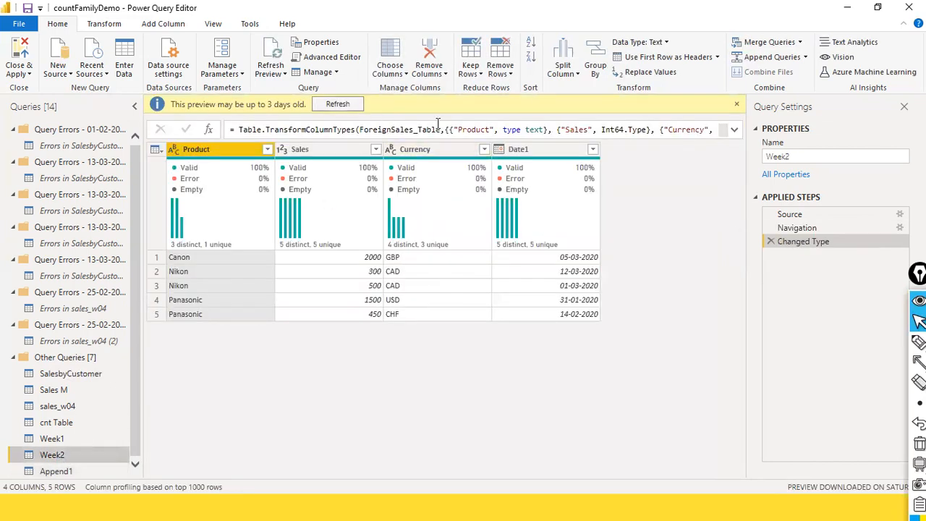
{"action": "left_click", "coordinate": [338, 105]}
{"action": "left_click", "coordinate": [536, 133]}
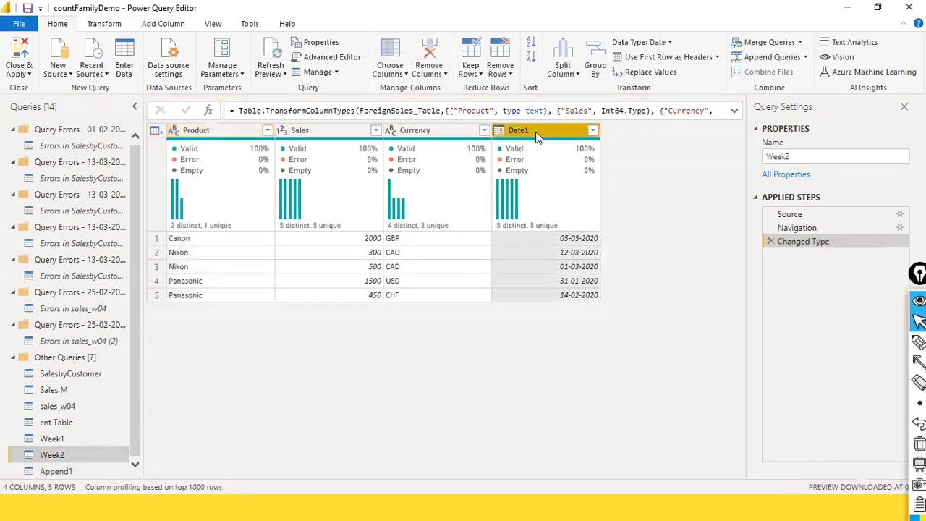
{"action": "key", "text": "Return"}
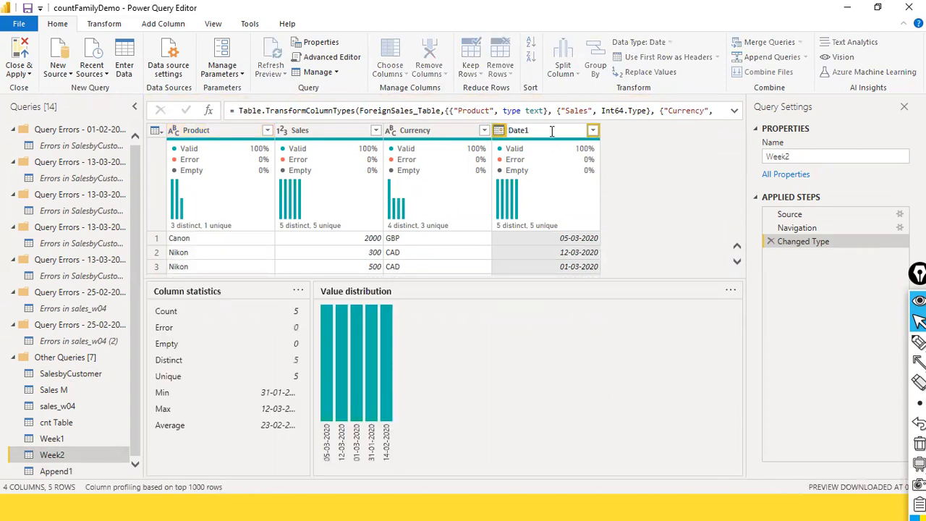
{"action": "key", "text": "BackSpace"}
{"action": "key", "text": "Return"}
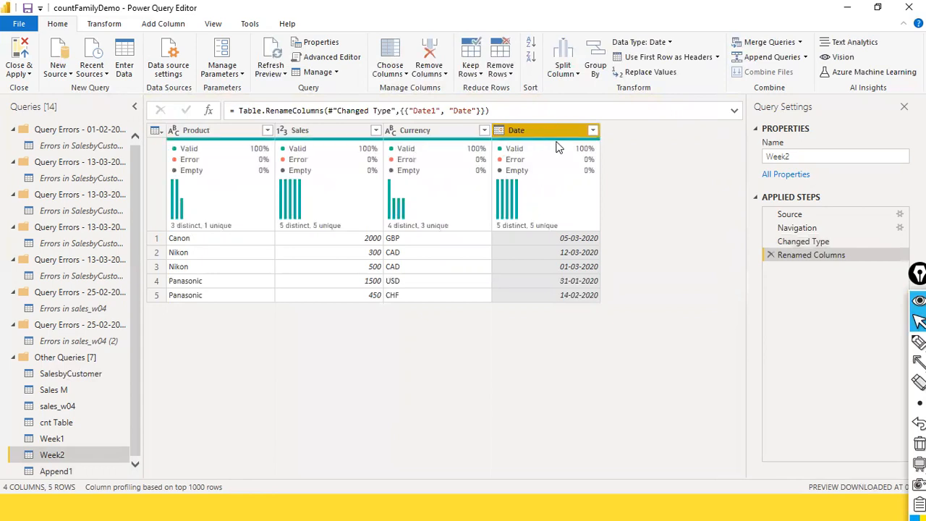
Step: Check the Date column in the Append1 query and compare its rows with the Week2 query
{"action": "mouse_move", "coordinate": [566, 148]}
{"action": "left_click", "coordinate": [56, 474]}
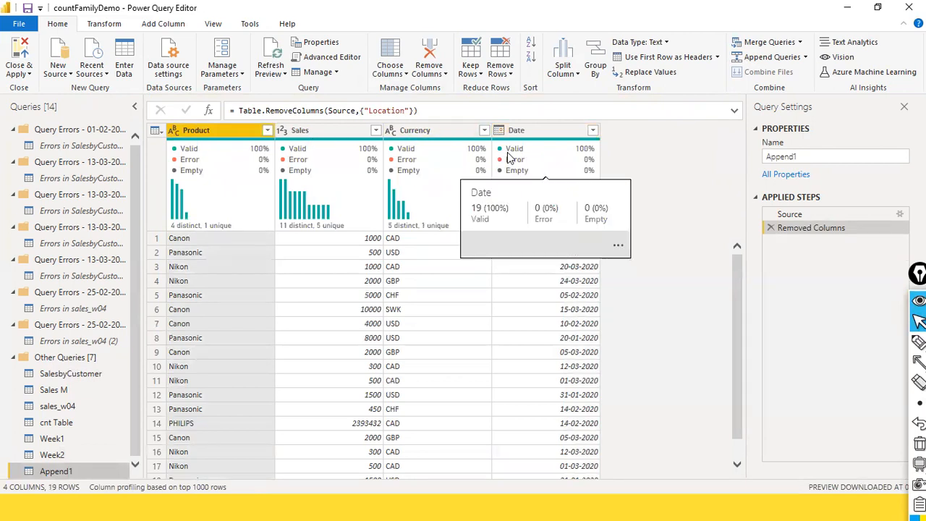
{"action": "scroll", "coordinate": [506, 155], "scroll_direction": "down", "scroll_amount": 1}
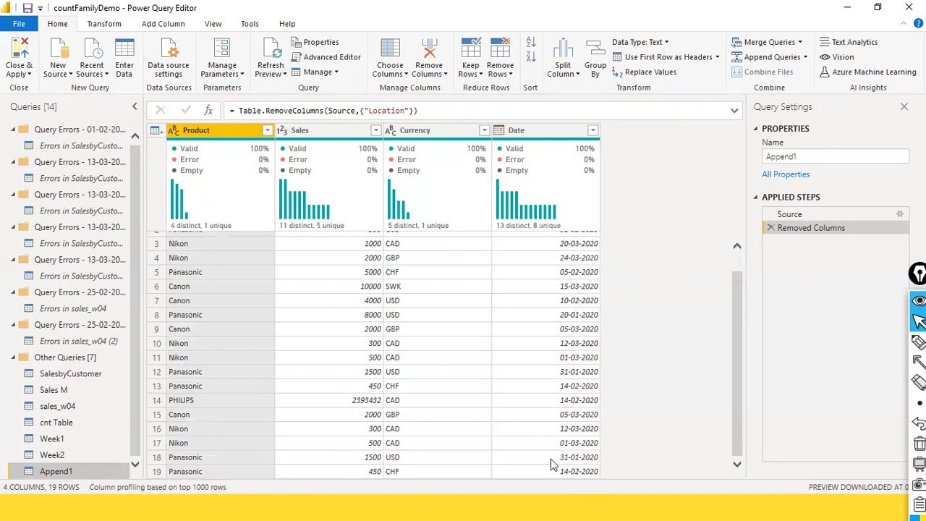
{"action": "scroll", "coordinate": [549, 463], "scroll_direction": "up", "scroll_amount": 1}
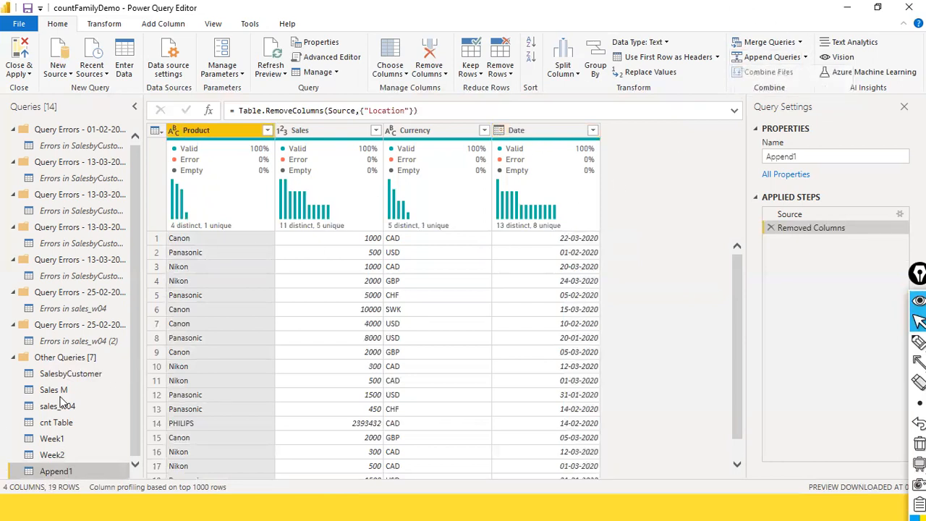
{"action": "left_click", "coordinate": [32, 459]}
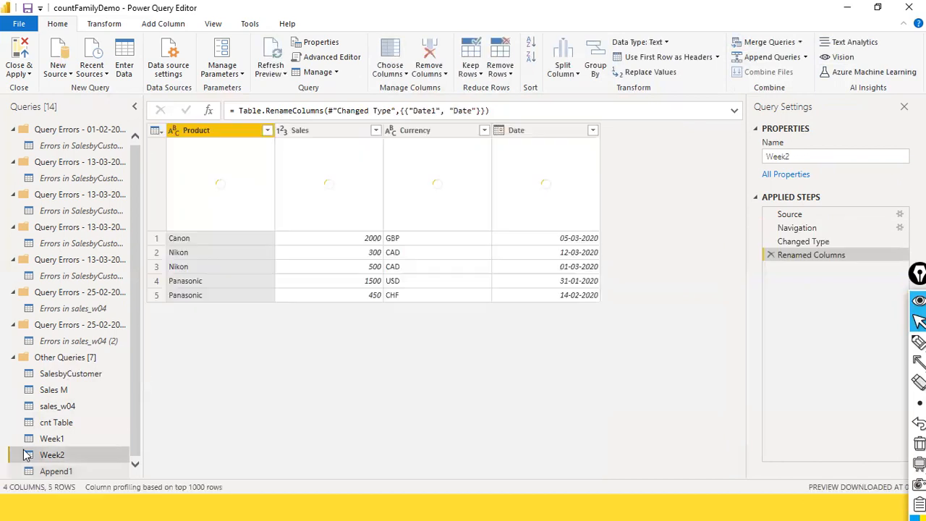
{"action": "left_click", "coordinate": [64, 472]}
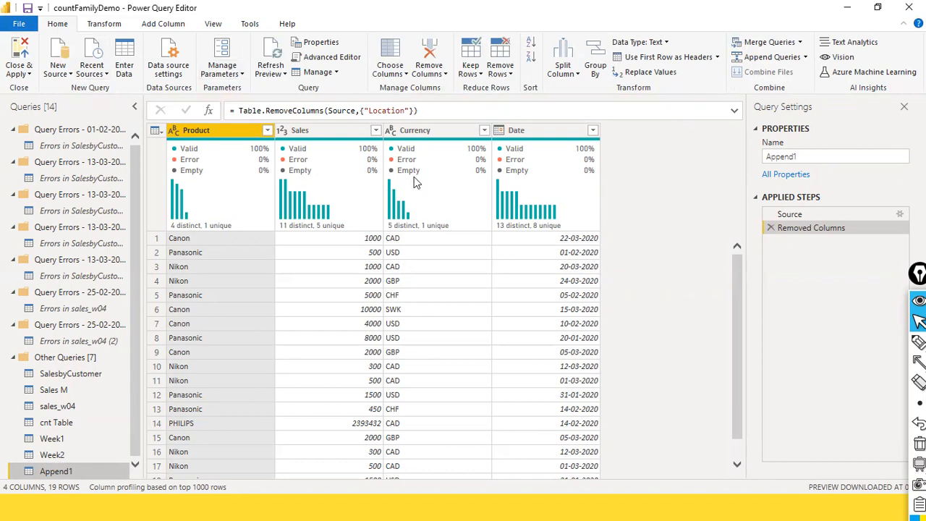
Step: Keep only the duplicate rows across the Product, Sales, Currency and Date columns of Append1, and view the preceding Removed Columns step
{"action": "left_click", "coordinate": [356, 131], "text": "ctrl"}
{"action": "left_click", "coordinate": [413, 131], "text": "ctrl"}
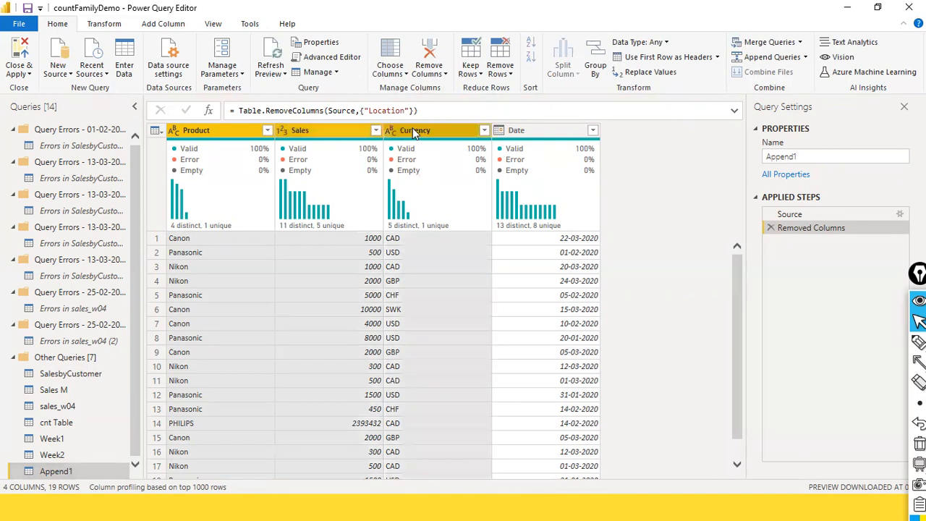
{"action": "left_click", "coordinate": [516, 131], "text": "ctrl"}
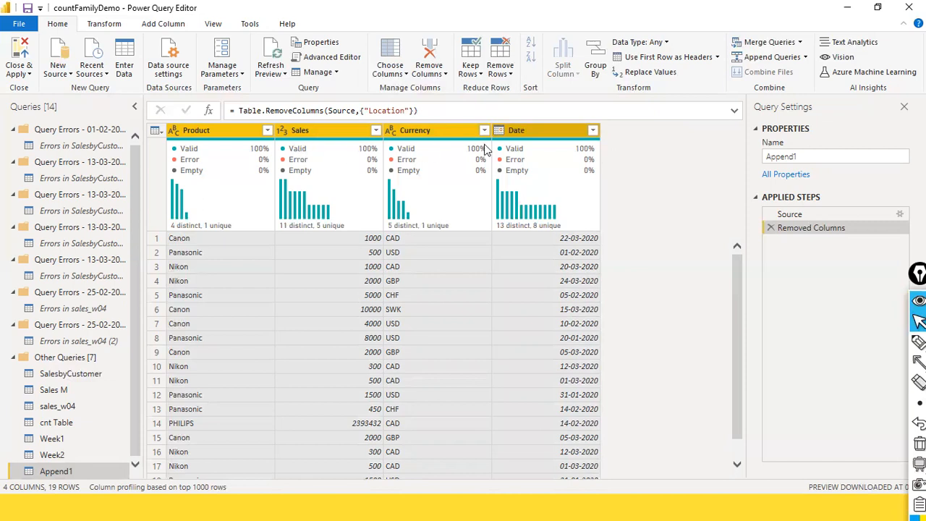
{"action": "mouse_move", "coordinate": [566, 146]}
{"action": "left_click", "coordinate": [209, 26]}
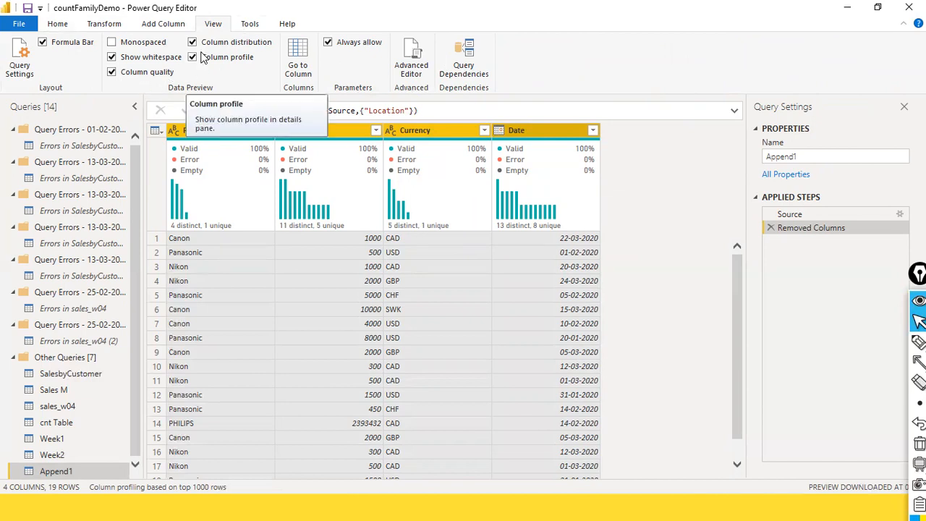
{"action": "left_click", "coordinate": [58, 24]}
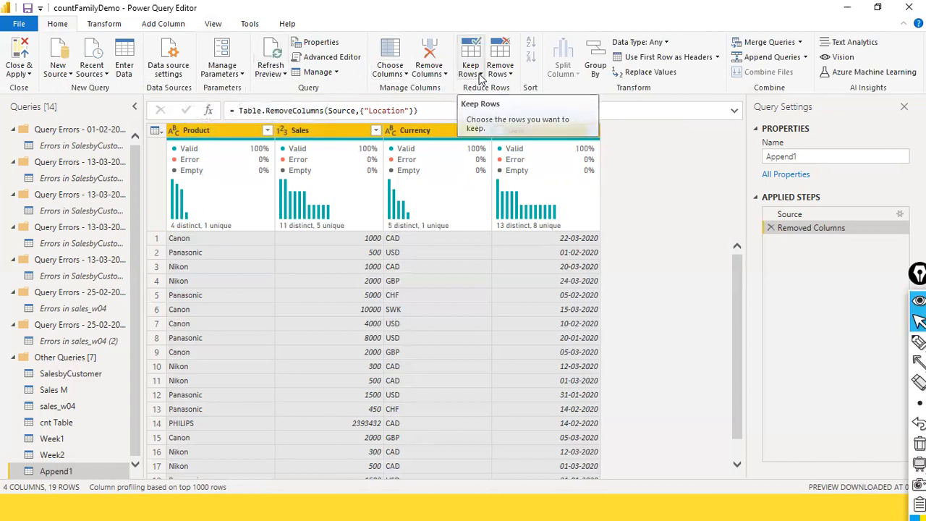
{"action": "left_click", "coordinate": [480, 75]}
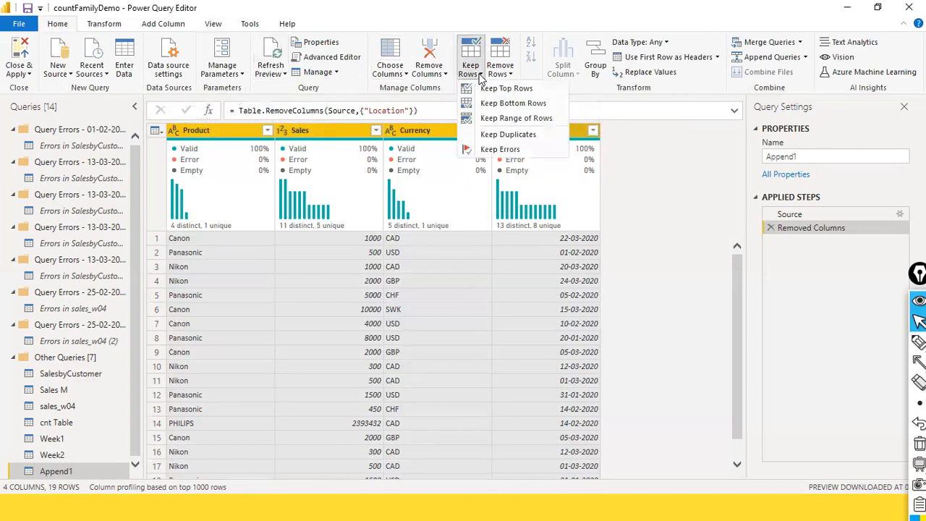
{"action": "left_click", "coordinate": [509, 135]}
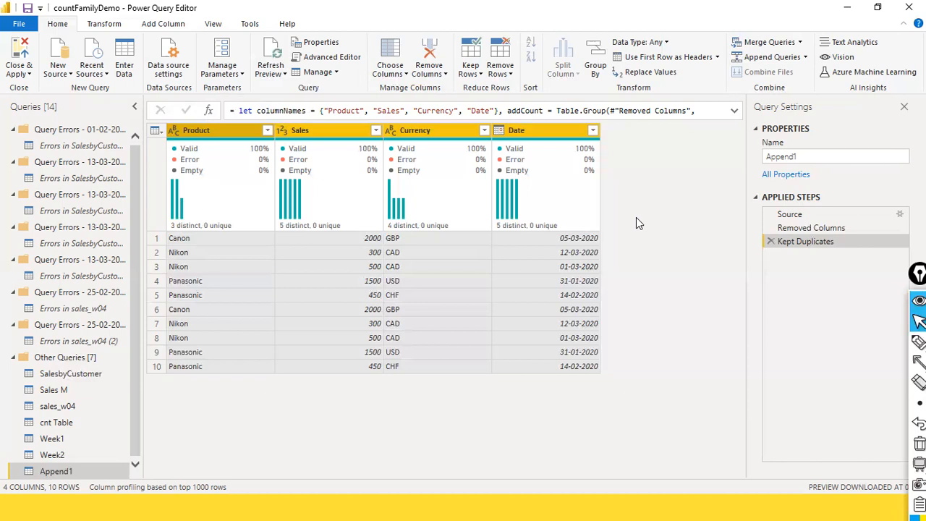
{"action": "left_click", "coordinate": [828, 226]}
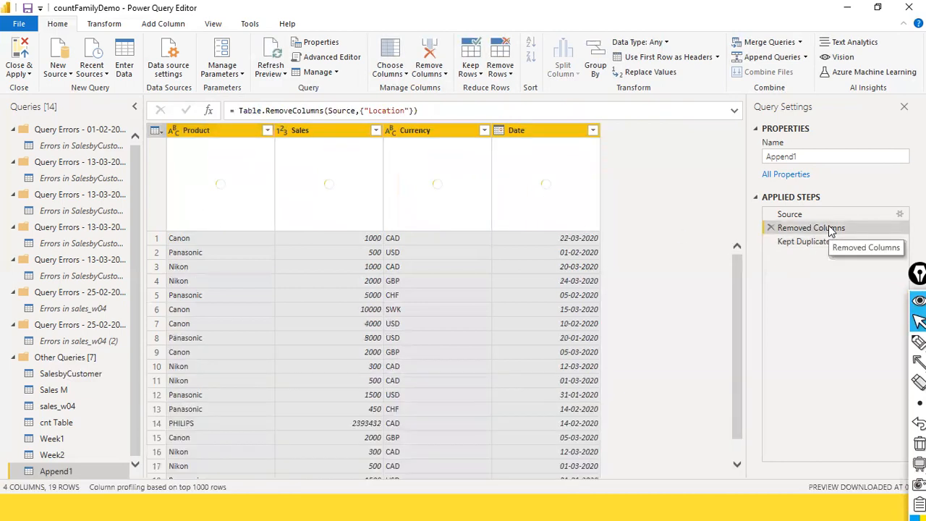
Step: Compare the Removed Columns and Kept Duplicates results of Append1 with the rows in the Week2 and Week1 queries
{"action": "scroll", "coordinate": [551, 245], "scroll_direction": "down", "scroll_amount": 2}
{"action": "scroll", "coordinate": [550, 245], "scroll_direction": "up", "scroll_amount": 2}
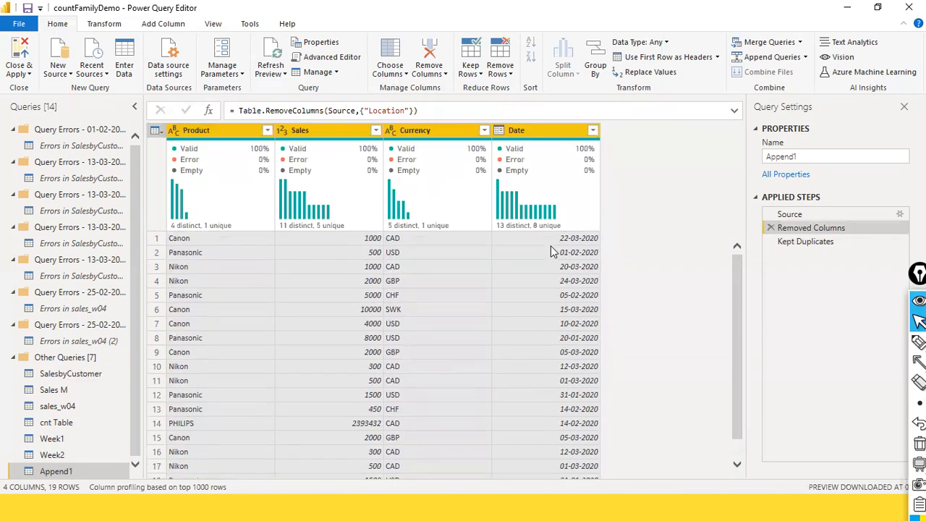
{"action": "scroll", "coordinate": [551, 245], "scroll_direction": "down", "scroll_amount": 2}
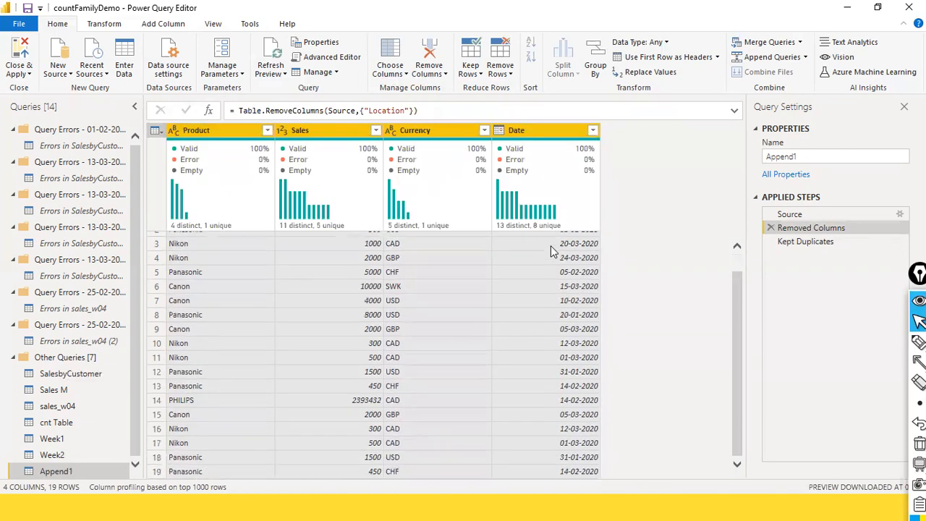
{"action": "left_click", "coordinate": [831, 244]}
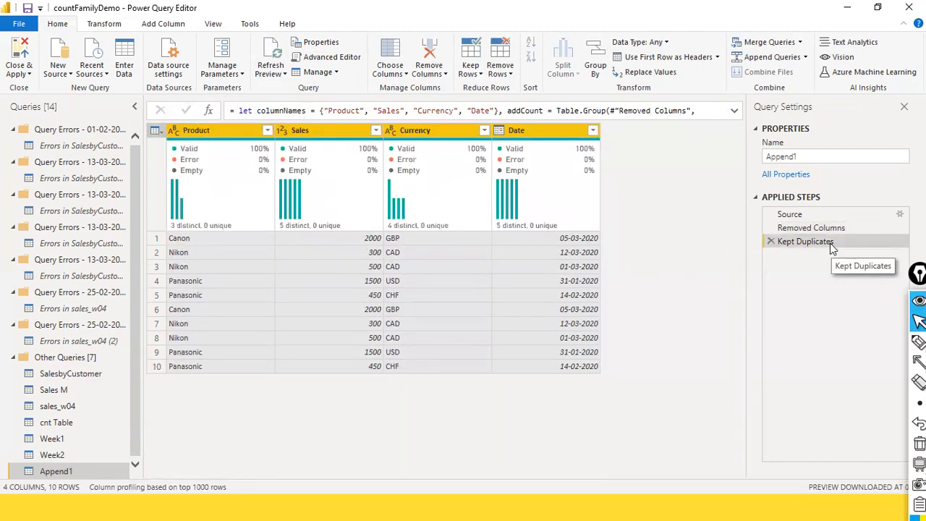
{"action": "left_click", "coordinate": [828, 231]}
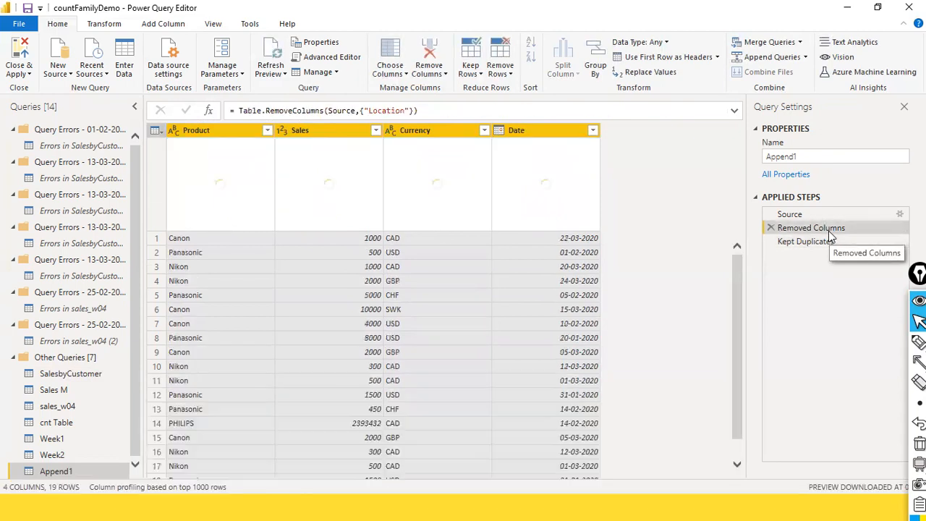
{"action": "left_click", "coordinate": [53, 455]}
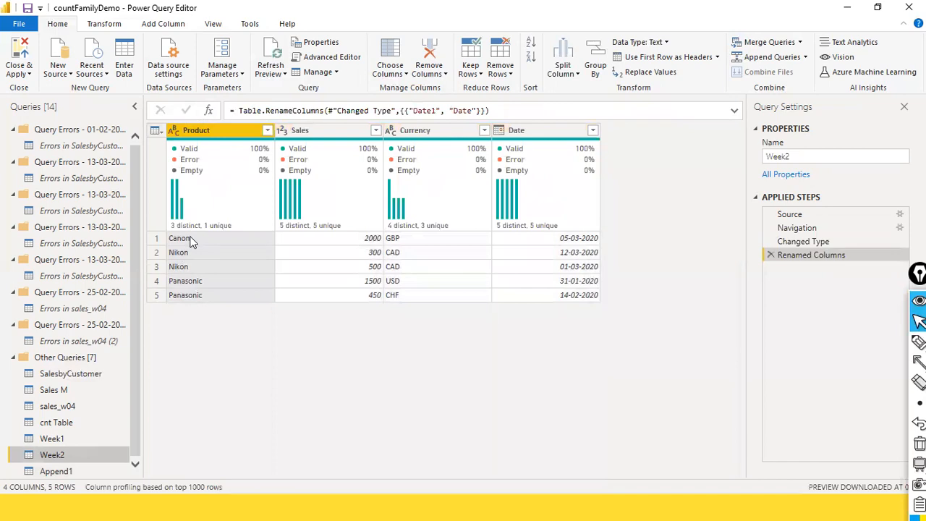
{"action": "left_click", "coordinate": [65, 438]}
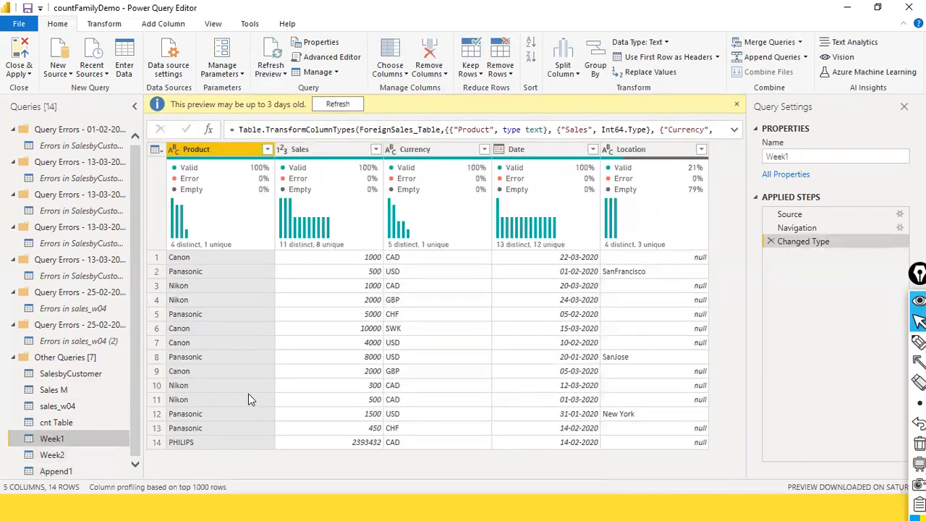
{"action": "left_click", "coordinate": [107, 458]}
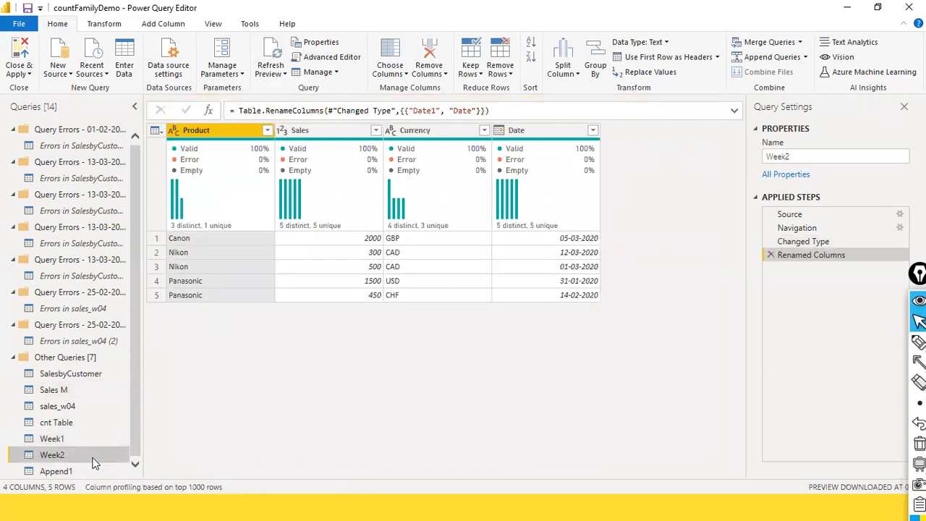
{"action": "left_click", "coordinate": [805, 57]}
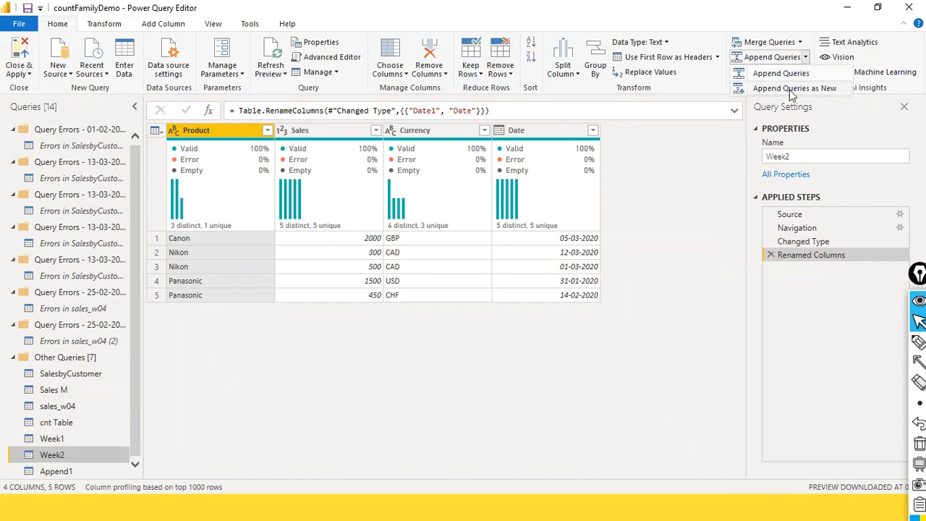
{"action": "left_click", "coordinate": [574, 374]}
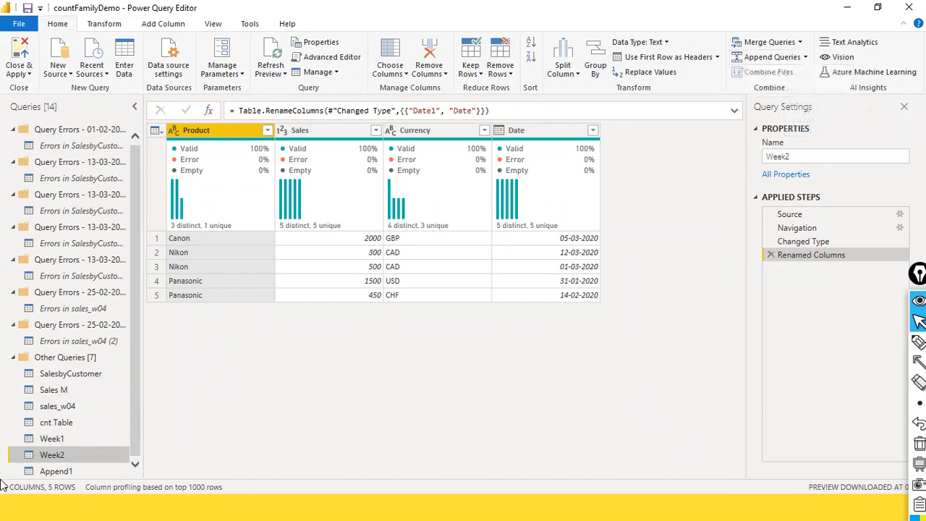
Step: Check the kept duplicates in Append1 against the source rows of the Week1 and Week2 queries
{"action": "left_click", "coordinate": [58, 471]}
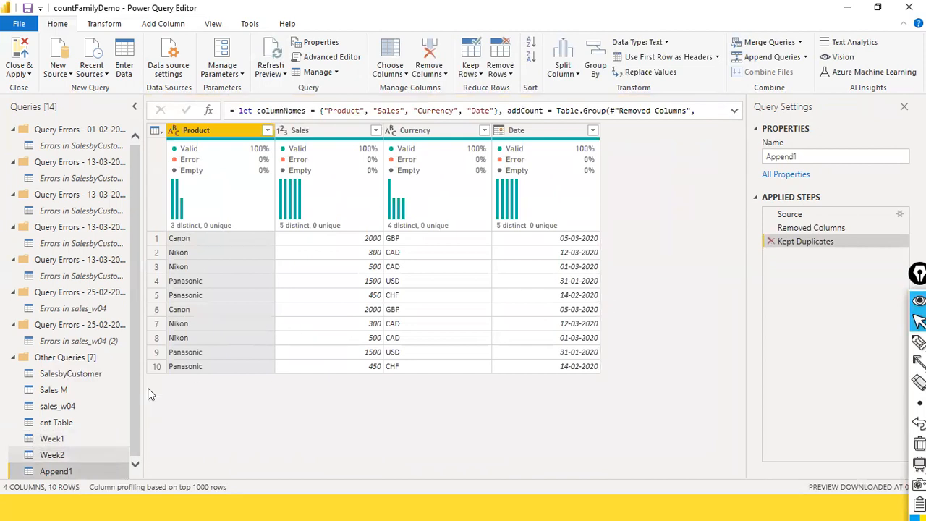
{"action": "left_click", "coordinate": [87, 455]}
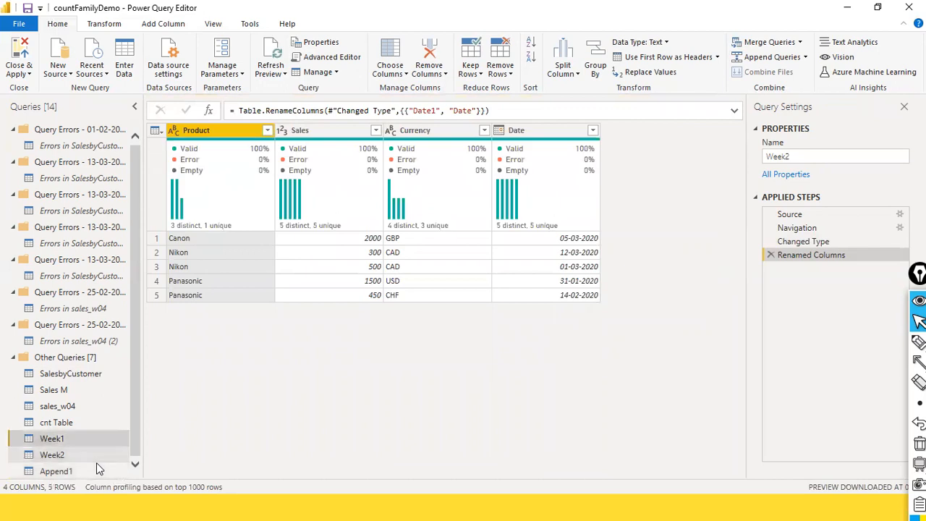
{"action": "left_click", "coordinate": [59, 439]}
{"action": "key", "text": "Down"}
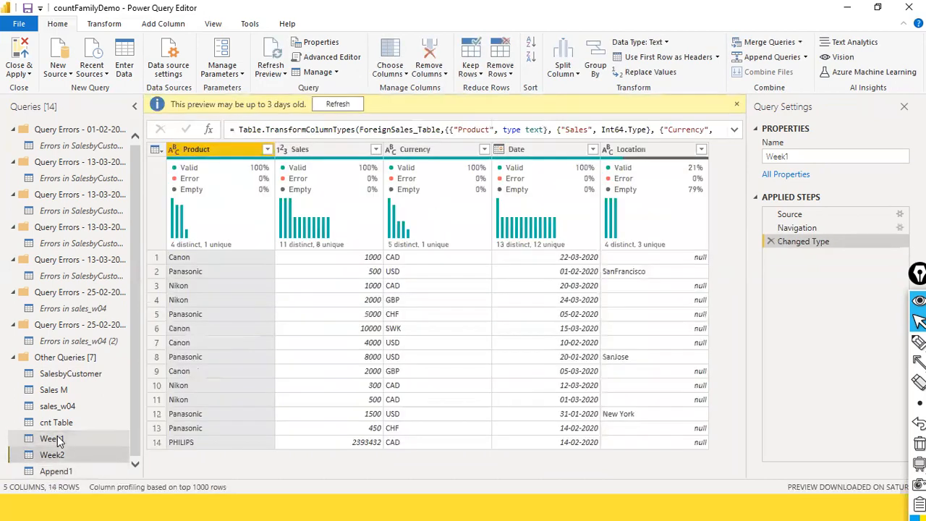
{"action": "key", "text": "Up"}
{"action": "key", "text": "Up"}
{"action": "left_click", "coordinate": [58, 439]}
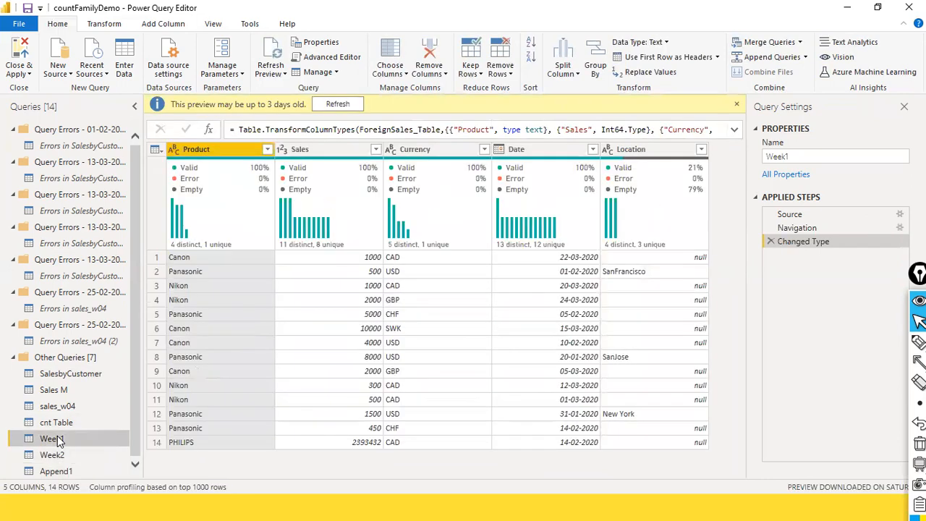
{"action": "key", "text": "Down"}
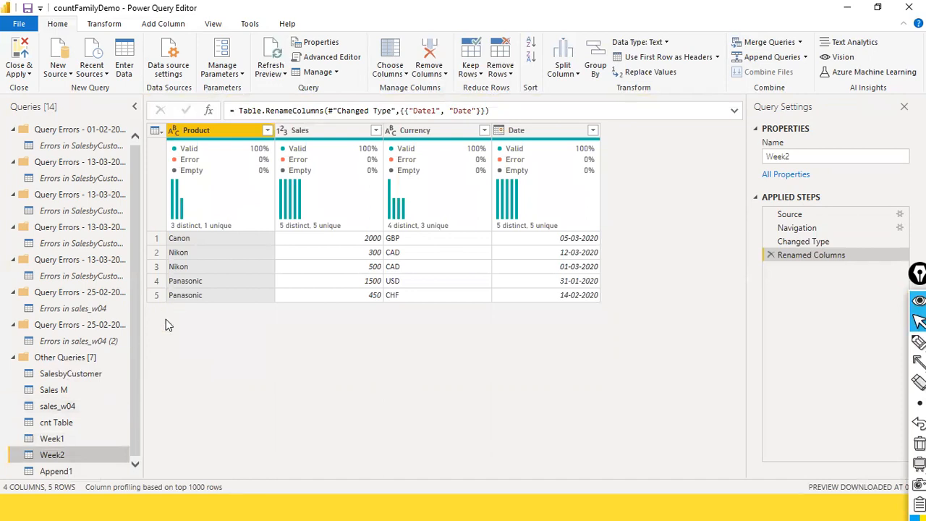
Step: Delete the Kept Duplicates step from Append1 and review the full set of appended rows
{"action": "left_click", "coordinate": [56, 471]}
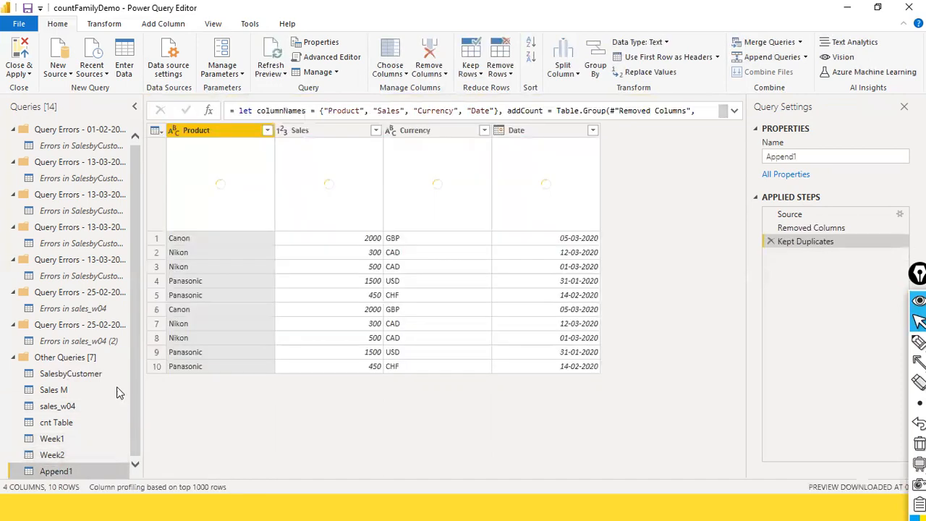
{"action": "left_click", "coordinate": [769, 241]}
{"action": "scroll", "coordinate": [324, 258], "scroll_direction": "down", "scroll_amount": 1}
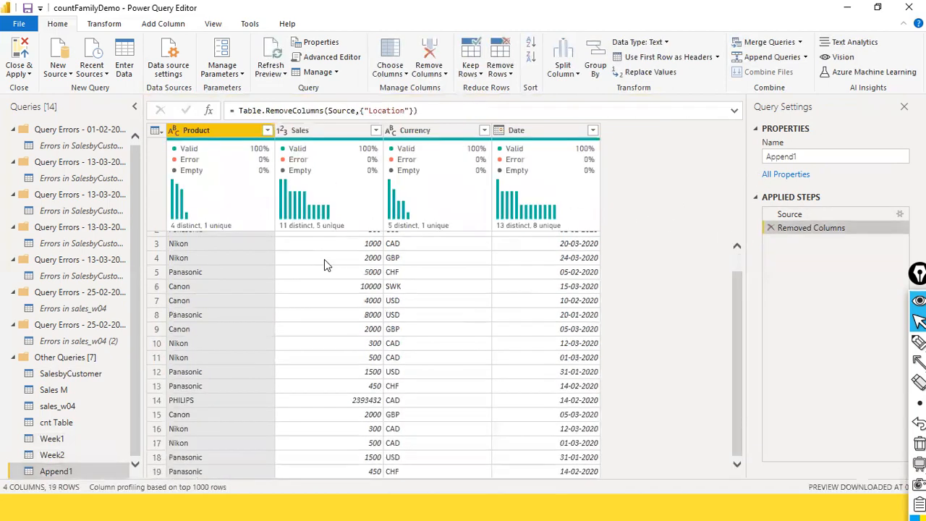
{"action": "scroll", "coordinate": [324, 262], "scroll_direction": "up", "scroll_amount": 1}
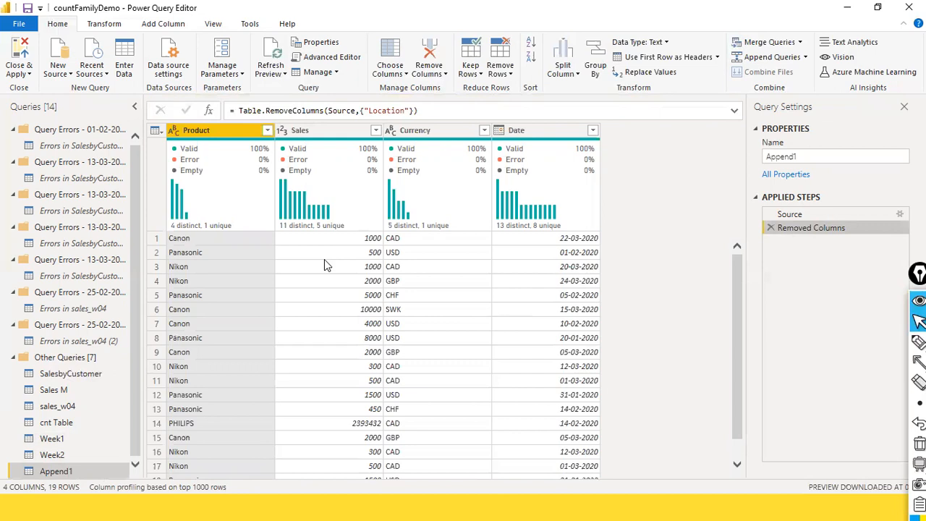
{"action": "scroll", "coordinate": [324, 265], "scroll_direction": "down", "scroll_amount": 1}
{"action": "scroll", "coordinate": [324, 265], "scroll_direction": "up", "scroll_amount": 1}
Step: Keep only the rows of Append1 that are duplicated across the Product, Sales, Currency and Date columns
{"action": "left_click", "coordinate": [326, 130], "text": "ctrl"}
{"action": "left_click", "coordinate": [427, 132], "text": "ctrl"}
{"action": "left_click", "coordinate": [532, 130], "text": "ctrl"}
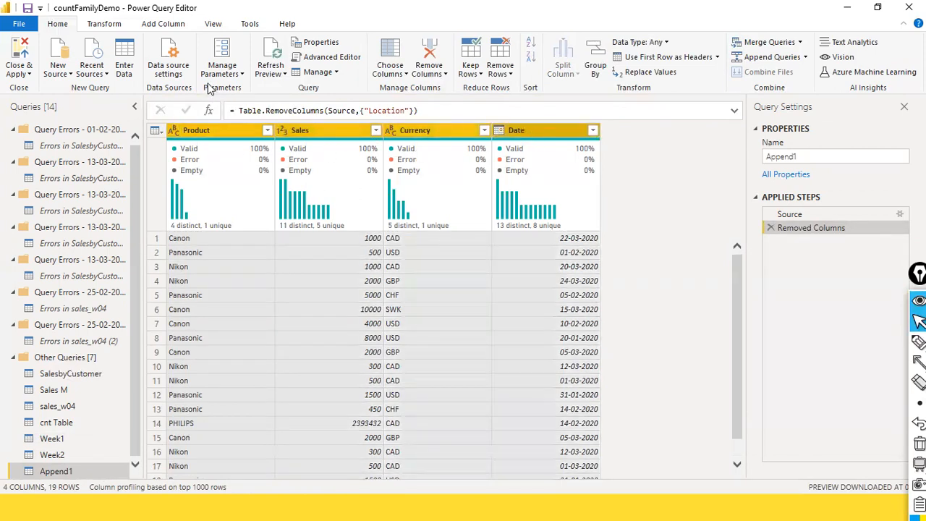
{"action": "left_click", "coordinate": [478, 73]}
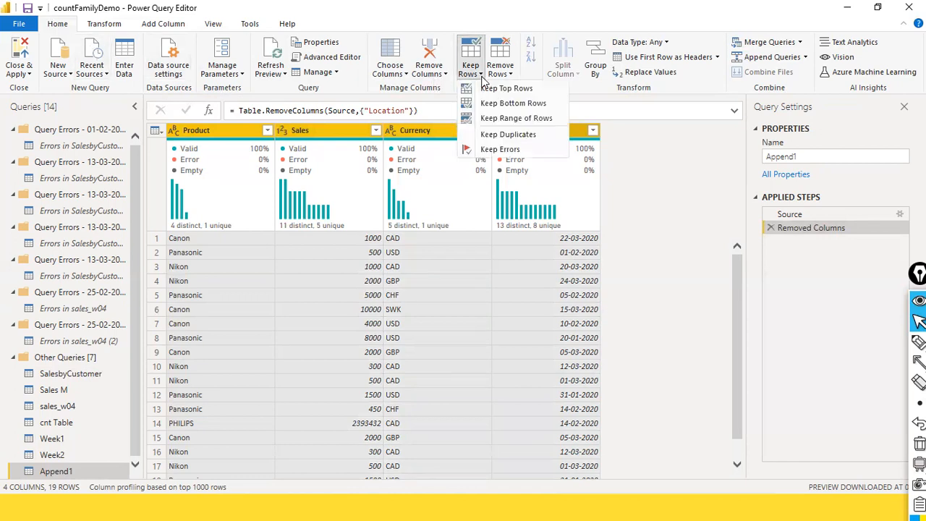
{"action": "left_click", "coordinate": [493, 135]}
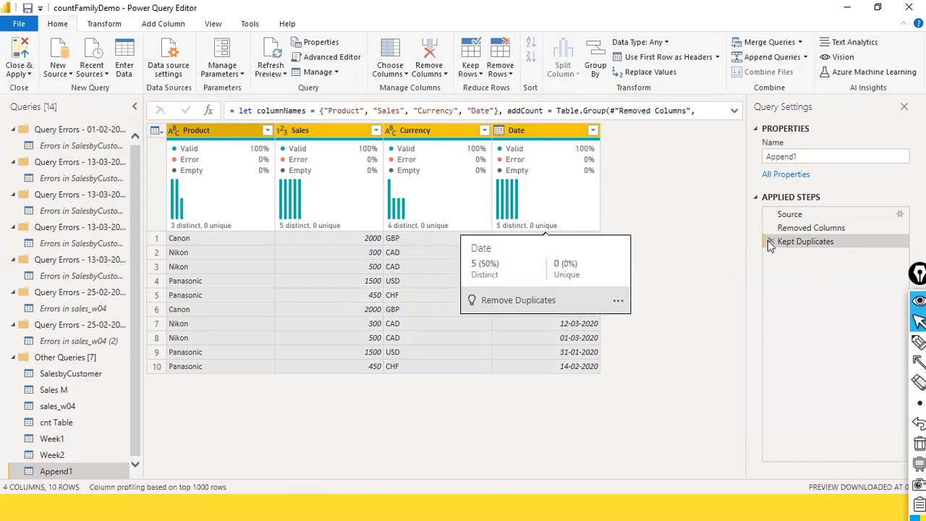
Step: Insert a Year column extracted from the Date column directly after the Removed Columns step of Append1
{"action": "left_click", "coordinate": [810, 229]}
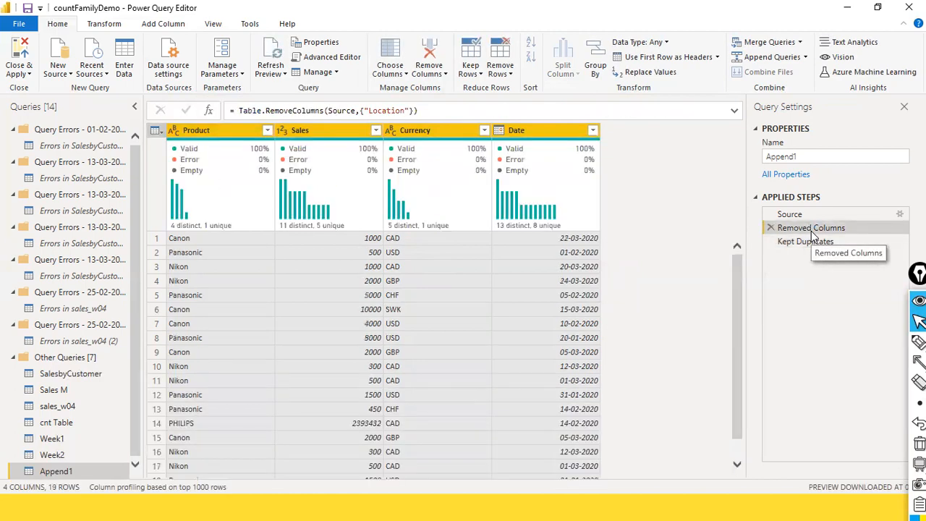
{"action": "scroll", "coordinate": [354, 284], "scroll_direction": "down", "scroll_amount": 1}
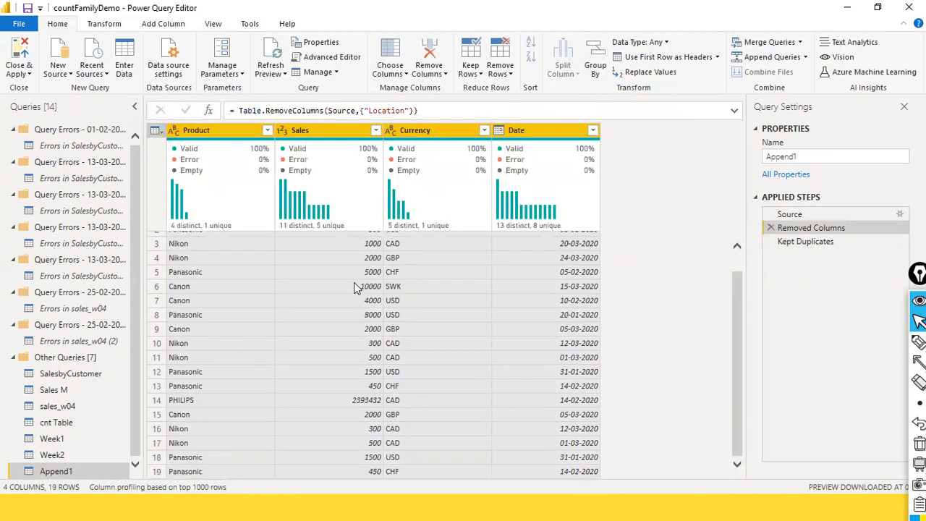
{"action": "scroll", "coordinate": [354, 288], "scroll_direction": "up", "scroll_amount": 1}
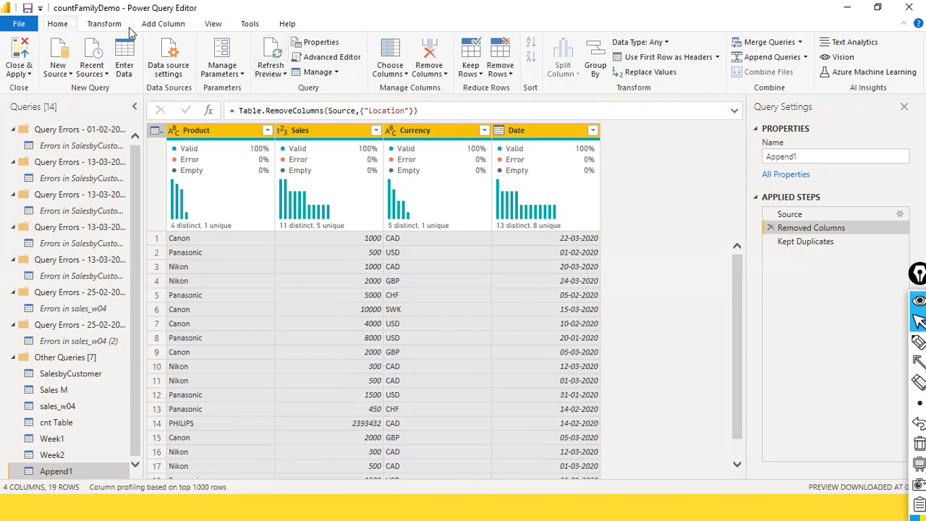
{"action": "left_click", "coordinate": [184, 27]}
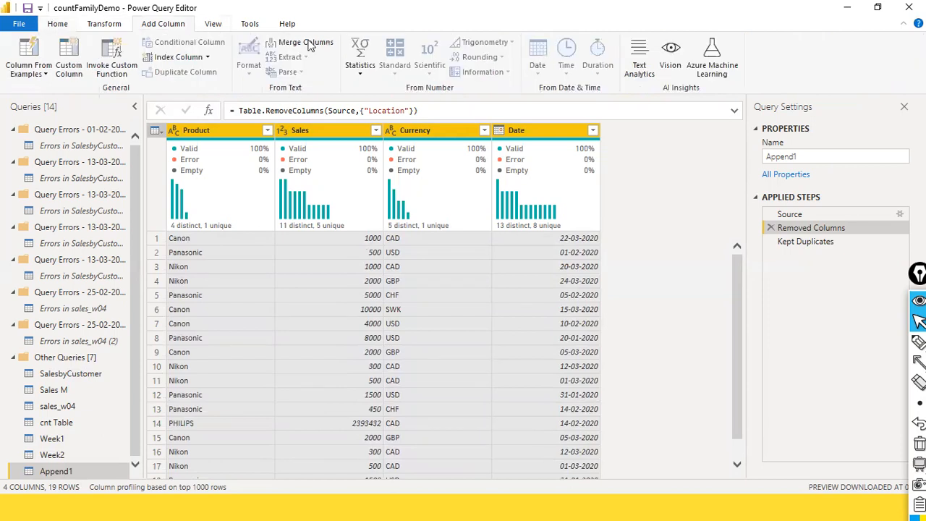
{"action": "left_click", "coordinate": [524, 132]}
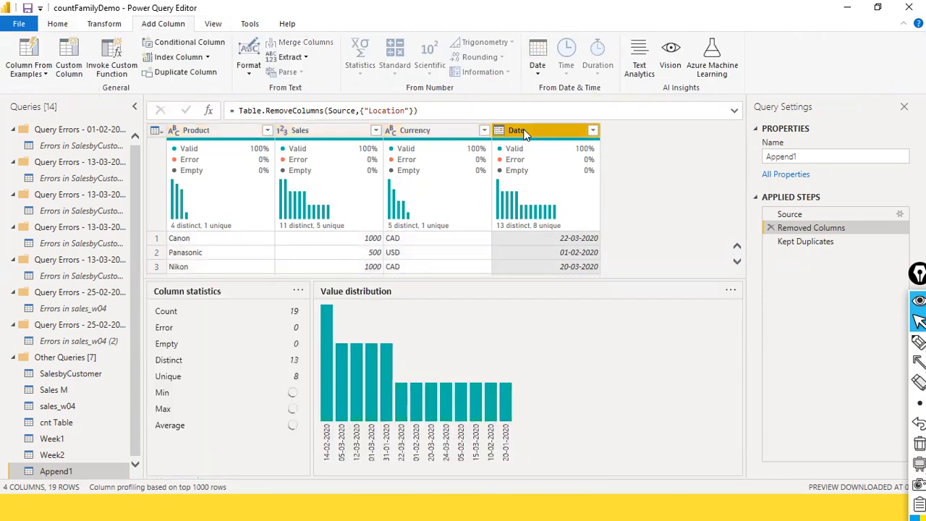
{"action": "left_click", "coordinate": [538, 65]}
{"action": "mouse_move", "coordinate": [578, 135]}
{"action": "left_click", "coordinate": [664, 136]}
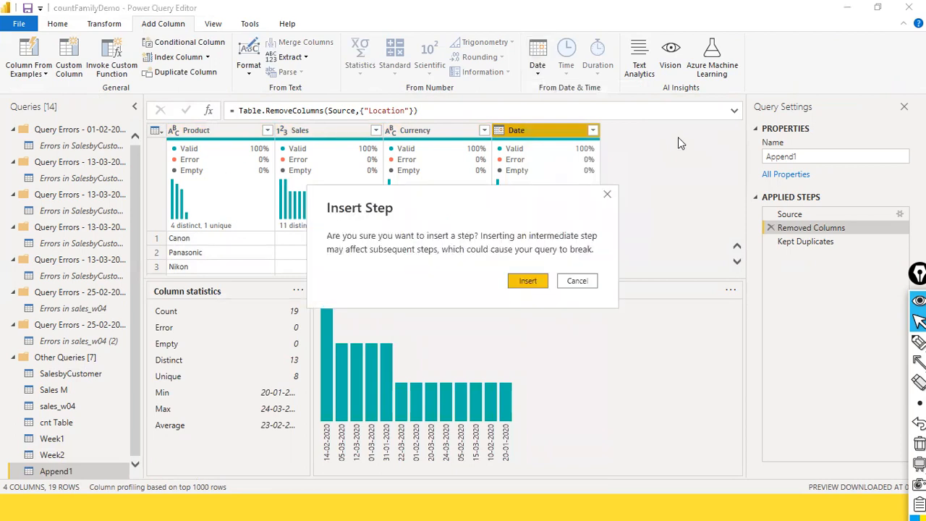
{"action": "left_click", "coordinate": [527, 280]}
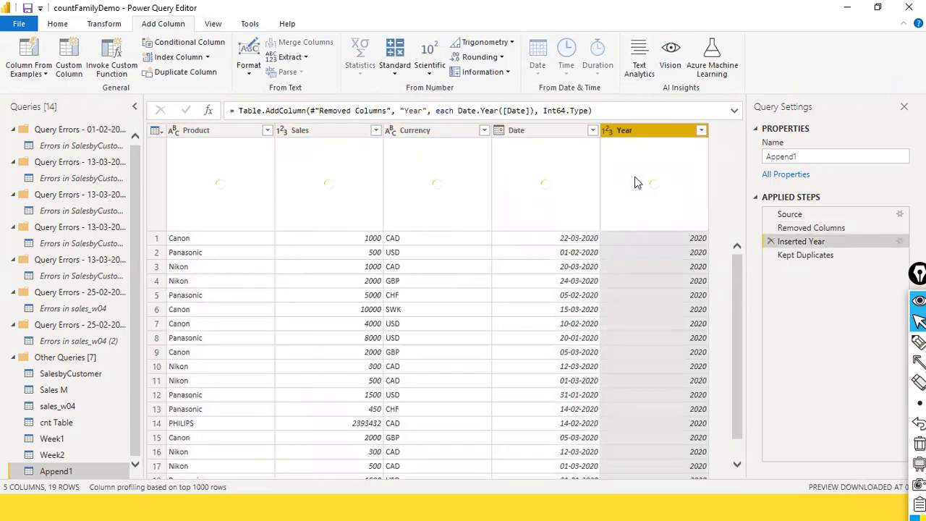
{"action": "scroll", "coordinate": [593, 269], "scroll_direction": "down", "scroll_amount": 1}
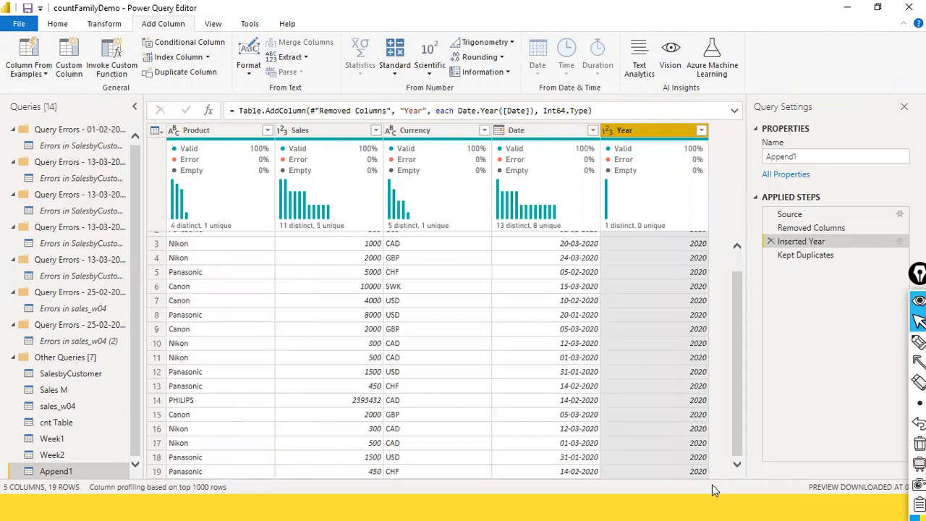
Step: Move the Inserted Year step after Kept Duplicates in Append1, and delete the Inserted Year step
{"action": "mouse_move", "coordinate": [806, 256]}
{"action": "left_mouse_down"}
{"action": "mouse_move", "coordinate": [798, 224]}
{"action": "mouse_move", "coordinate": [801, 253]}
{"action": "left_mouse_up"}
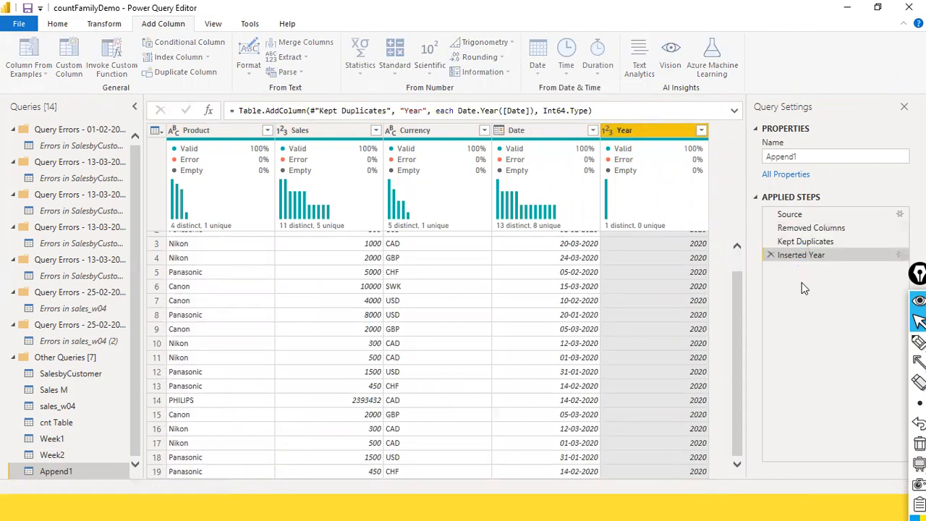
{"action": "left_click", "coordinate": [817, 245]}
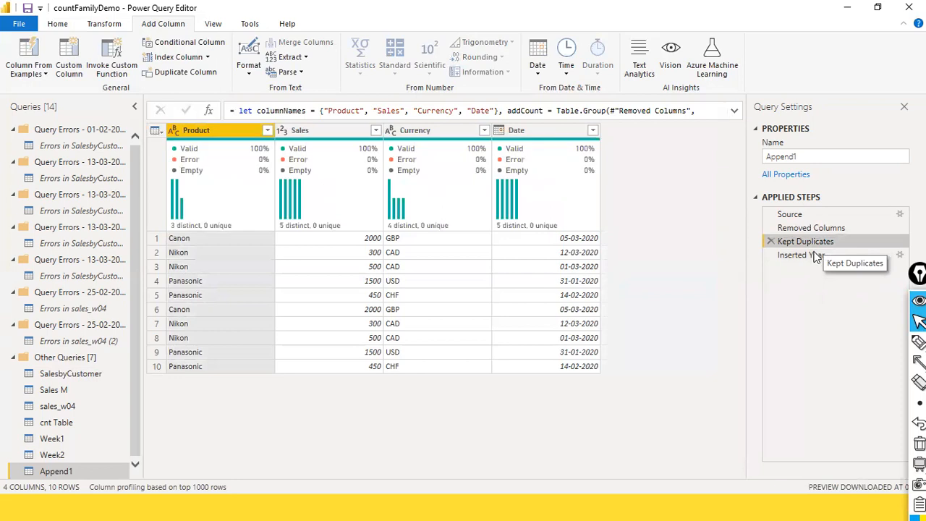
{"action": "left_click", "coordinate": [816, 256]}
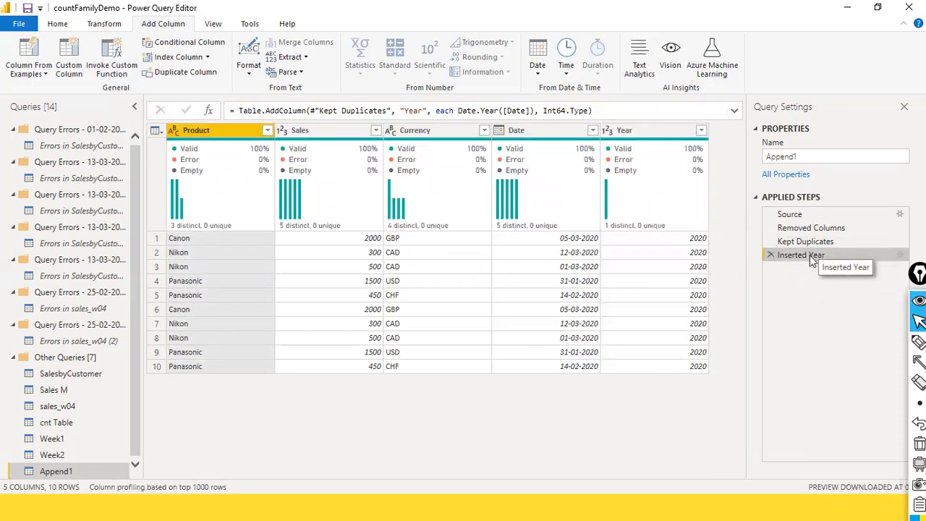
{"action": "left_click", "coordinate": [768, 252]}
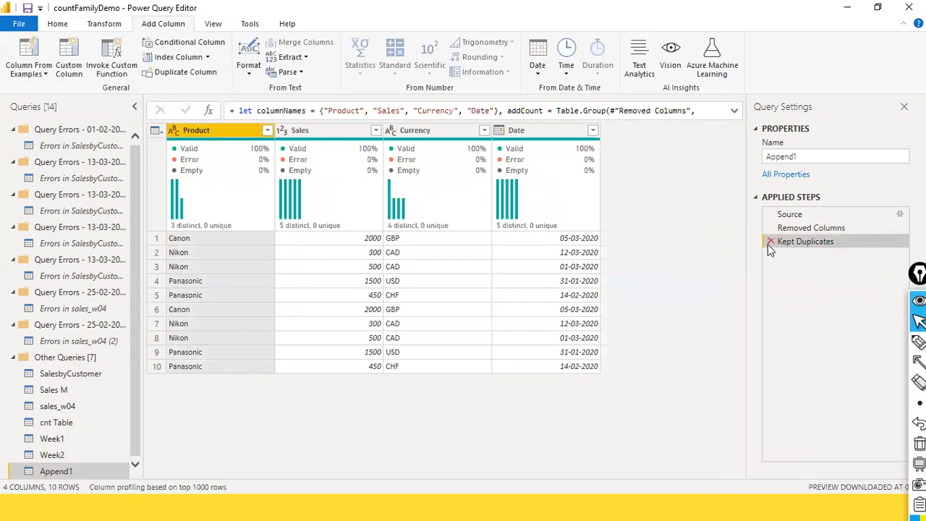
Step: Insert a Year column extracted from the Date column between the Removed Columns and Kept Duplicates steps of Append1
{"action": "left_click", "coordinate": [769, 241]}
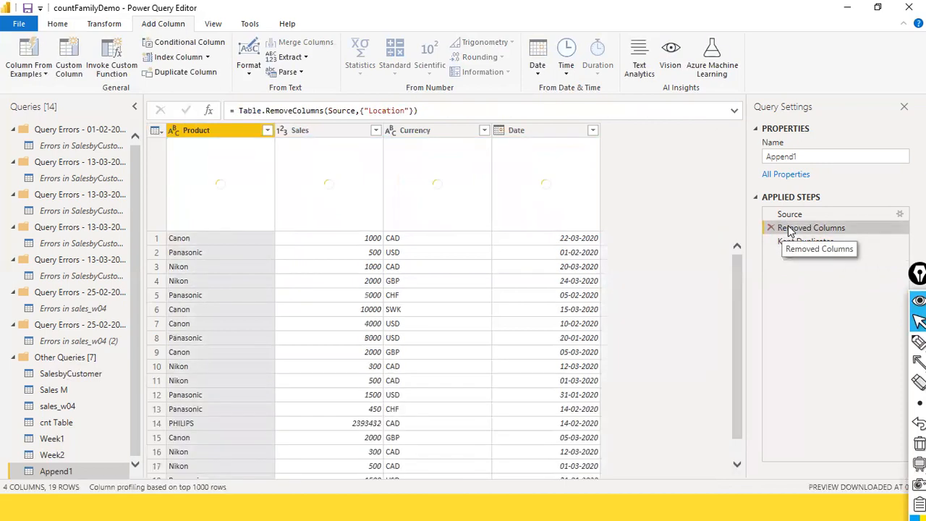
{"action": "left_click", "coordinate": [569, 130]}
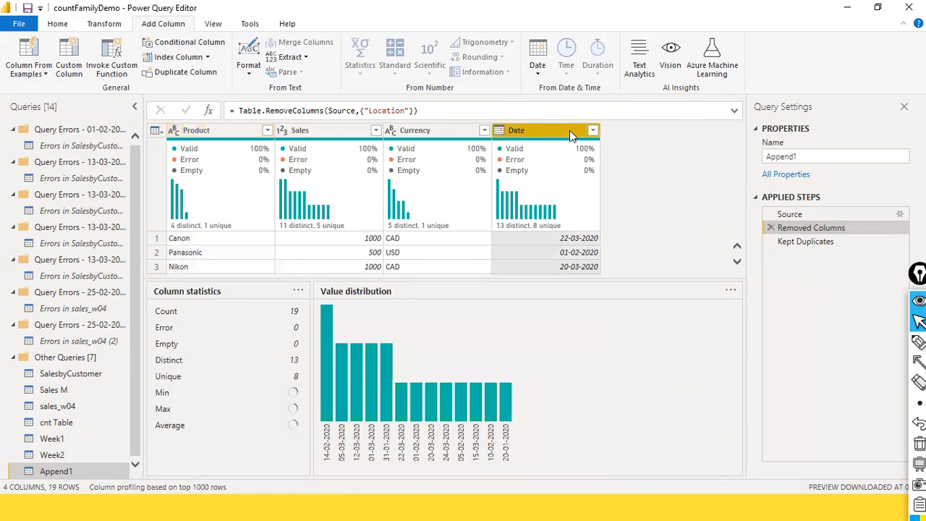
{"action": "left_click", "coordinate": [538, 70]}
{"action": "mouse_move", "coordinate": [590, 135]}
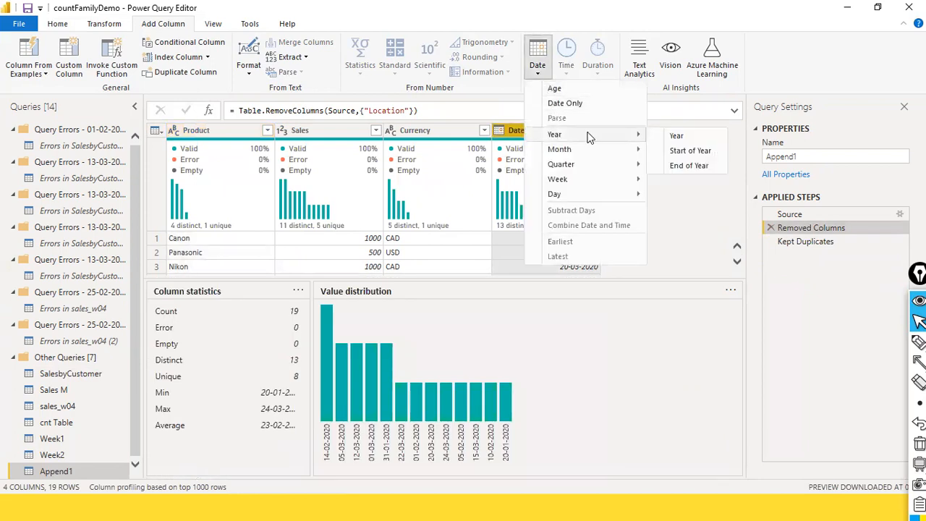
{"action": "left_click", "coordinate": [676, 138]}
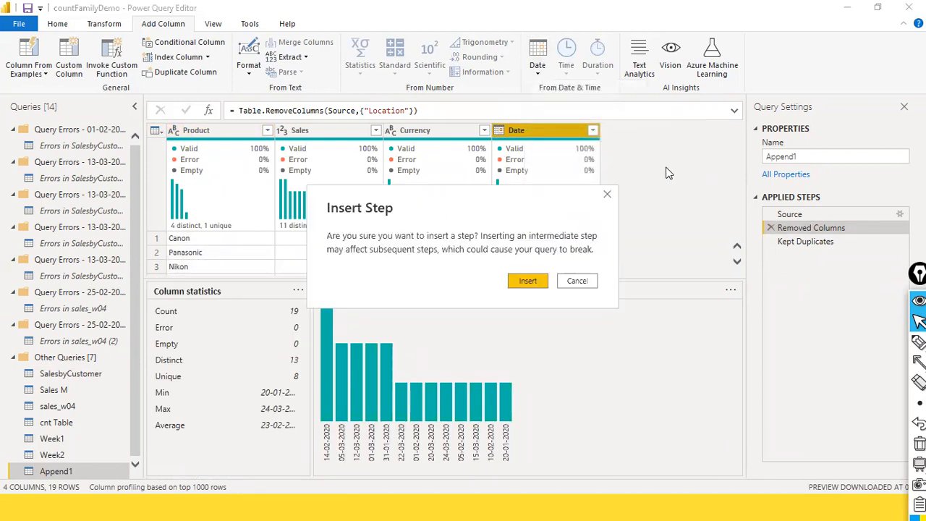
{"action": "left_click", "coordinate": [528, 282]}
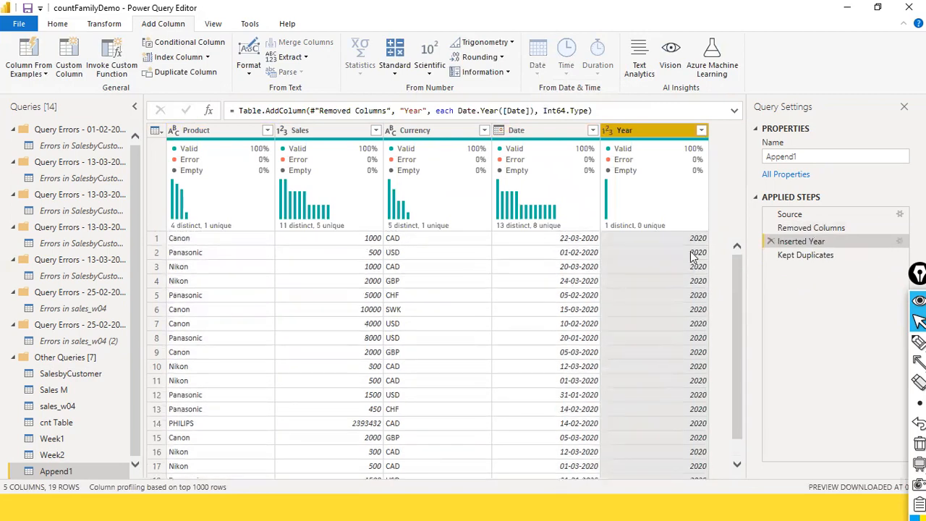
Step: Rename the Kept Duplicates step of Append1 as "Kept Duplicate records"
{"action": "left_click", "coordinate": [800, 259]}
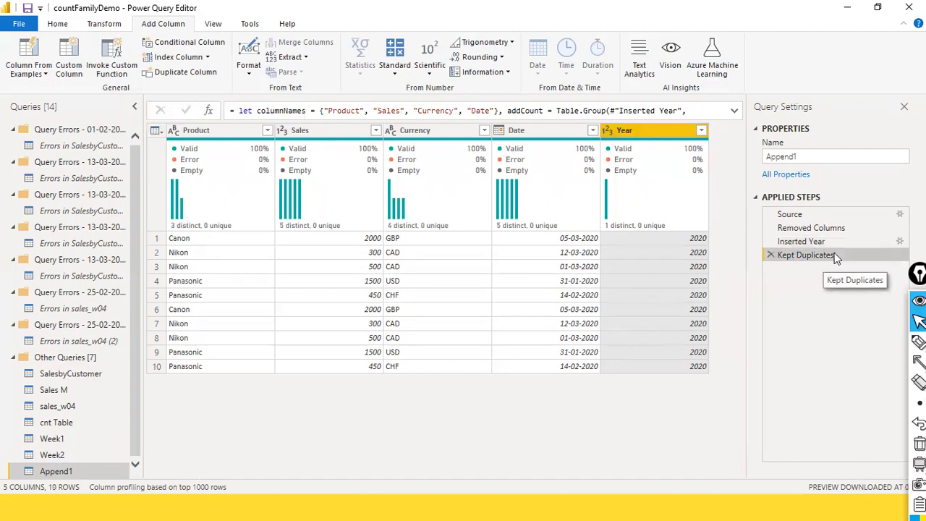
{"action": "right_click", "coordinate": [780, 254]}
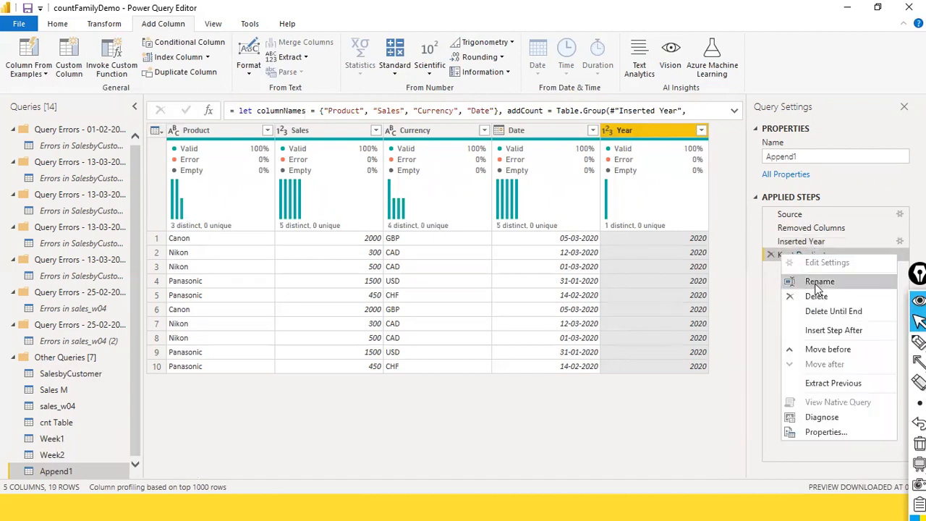
{"action": "left_click", "coordinate": [817, 282]}
{"action": "left_click", "coordinate": [861, 256]}
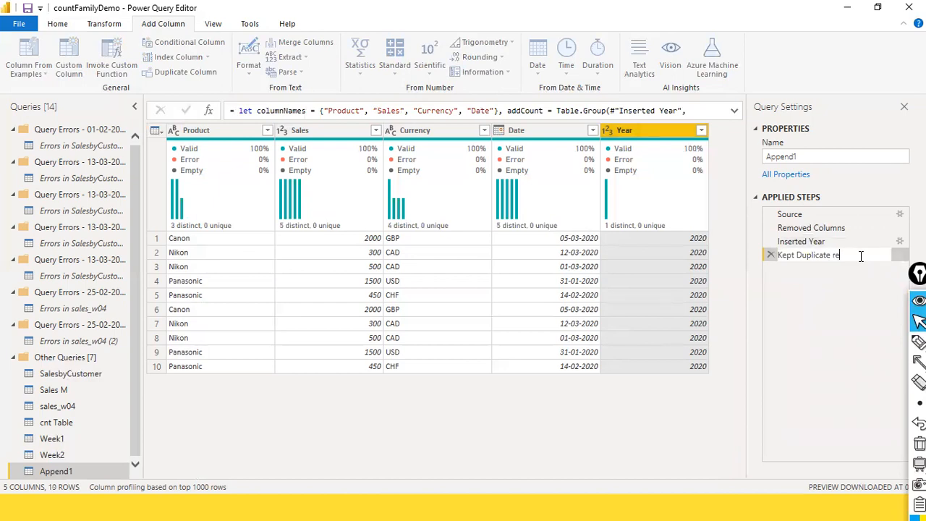
{"action": "type", "text": "records"}
{"action": "key", "text": "Return"}
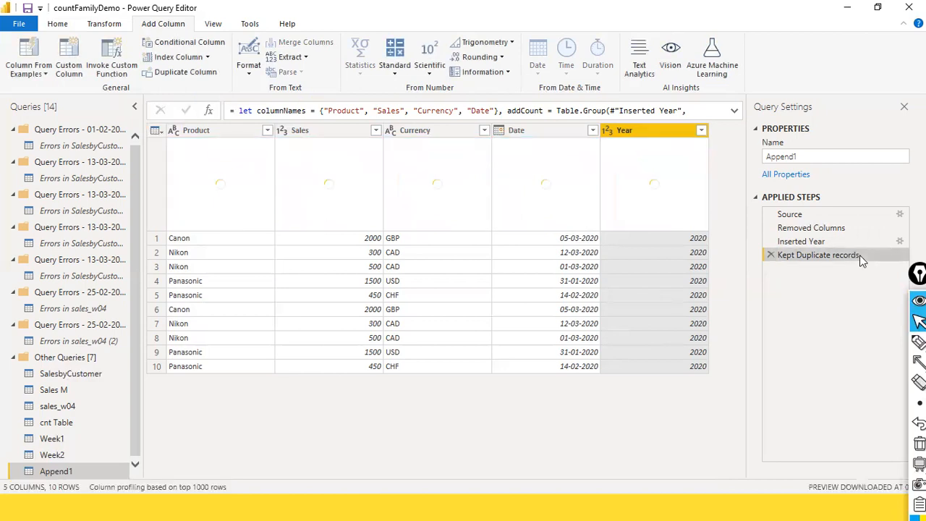
Step: Move the Inserted Year step after Kept Duplicate records, and compare its output with that of the Removed Columns step
{"action": "left_click", "coordinate": [838, 242]}
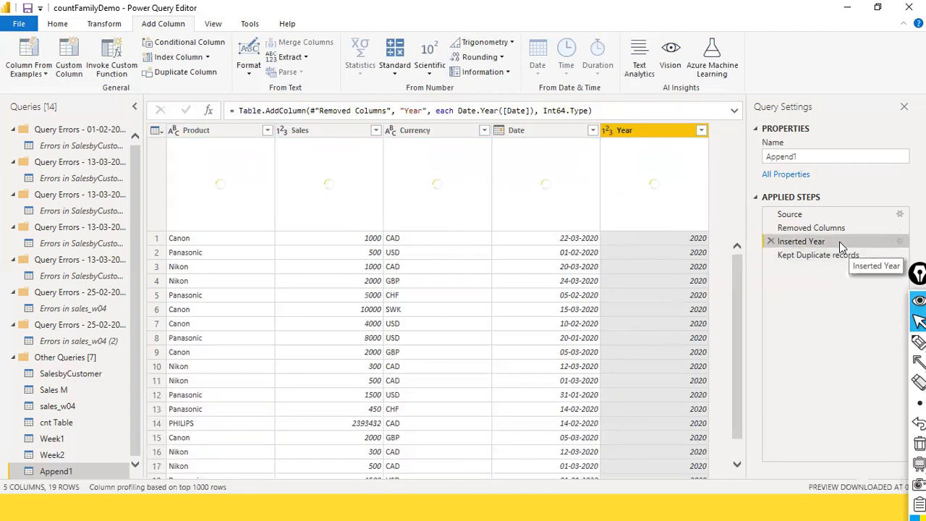
{"action": "right_click", "coordinate": [838, 241]}
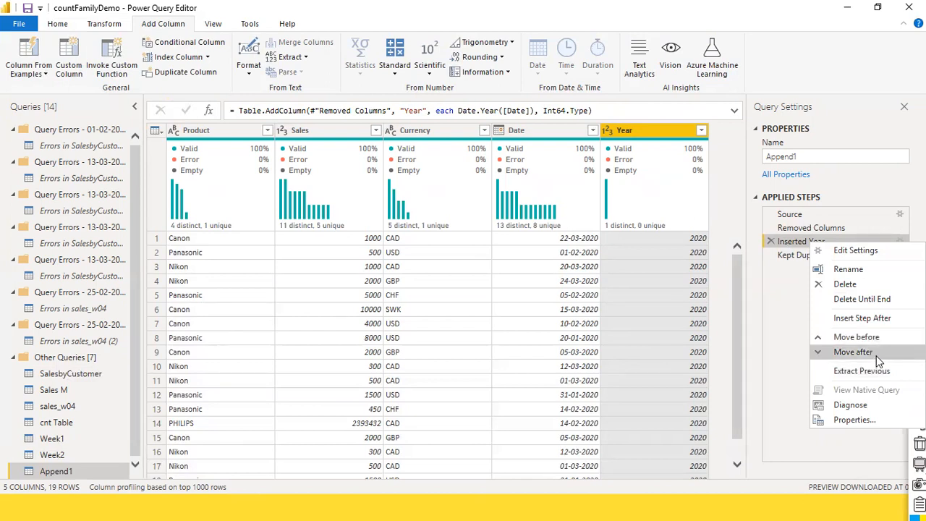
{"action": "left_click", "coordinate": [853, 351]}
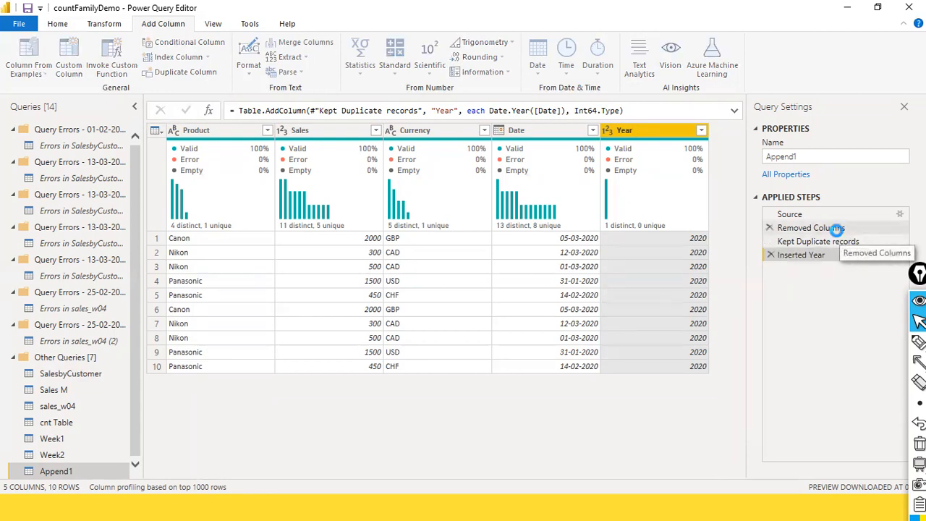
{"action": "left_click", "coordinate": [838, 230]}
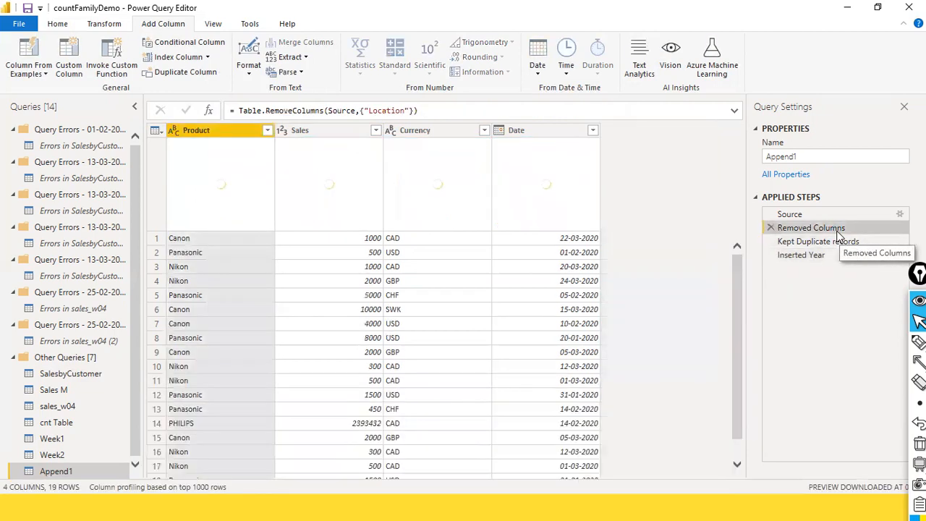
{"action": "left_click", "coordinate": [805, 258]}
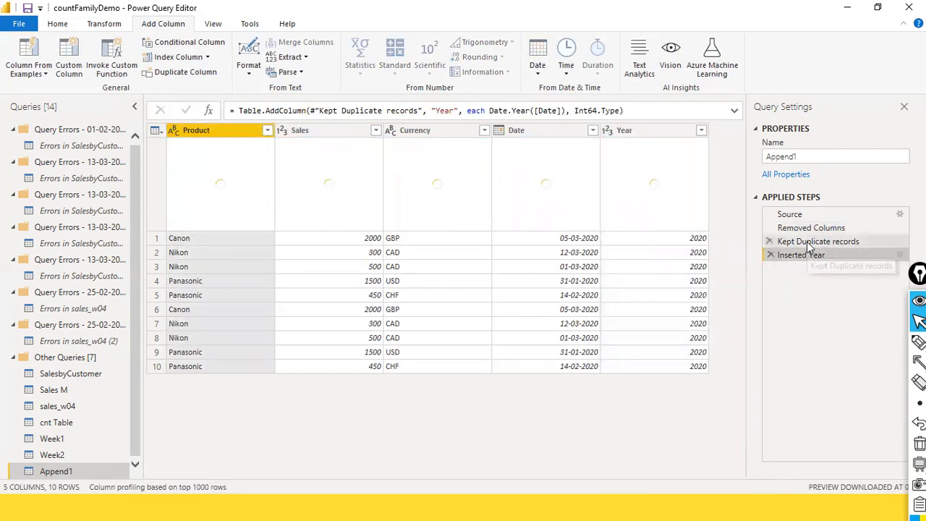
{"action": "left_click", "coordinate": [810, 228]}
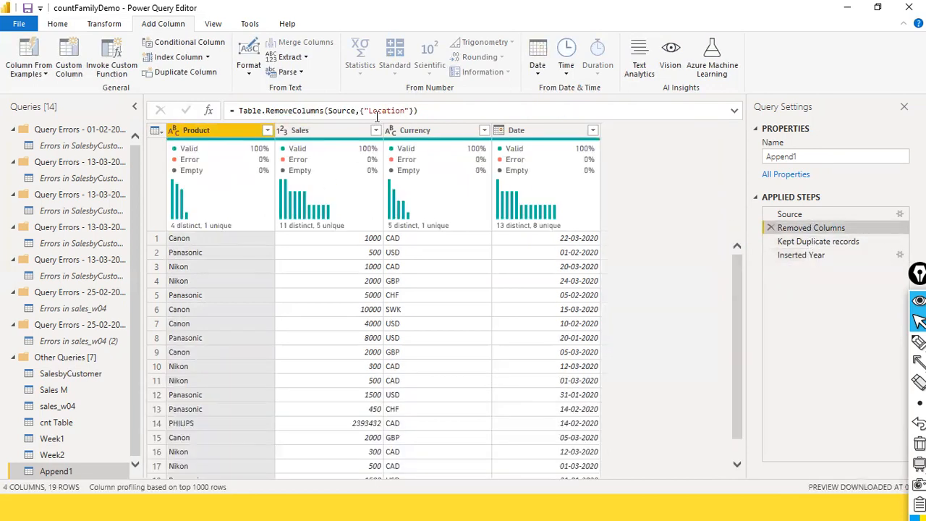
Step: Edit the Inserted Year formula so that Table.AddColumn refers to #"Source" instead of #"Kept Duplicate records"
{"action": "left_click", "coordinate": [803, 257]}
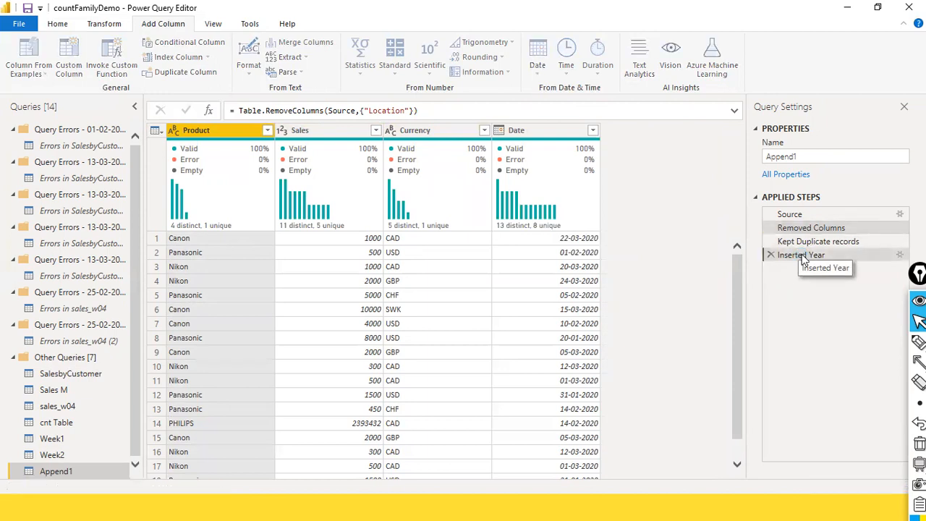
{"action": "double_click", "coordinate": [355, 110]}
{"action": "left_click_drag", "start_coordinate": [316, 112], "coordinate": [340, 110]}
{"action": "left_click", "coordinate": [331, 117]}
{"action": "double_click", "coordinate": [337, 111]}
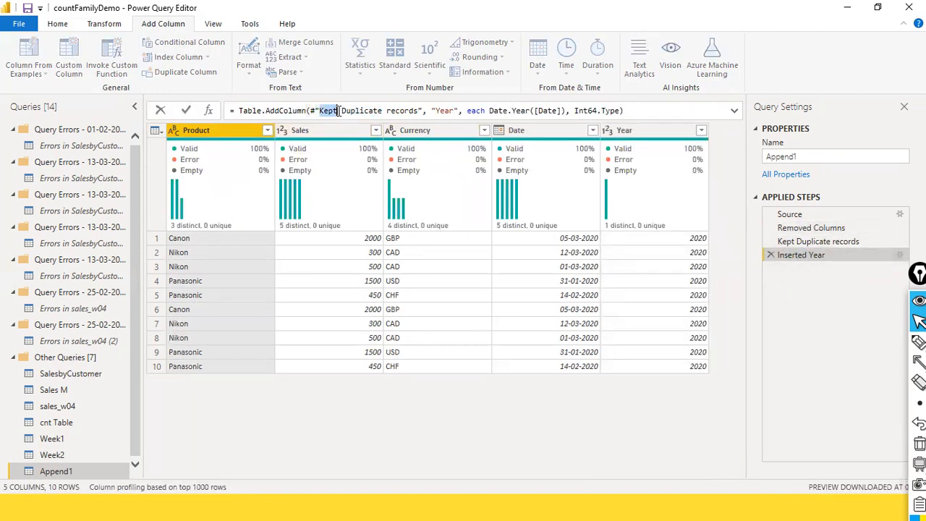
{"action": "left_click", "coordinate": [419, 110], "text": "shift"}
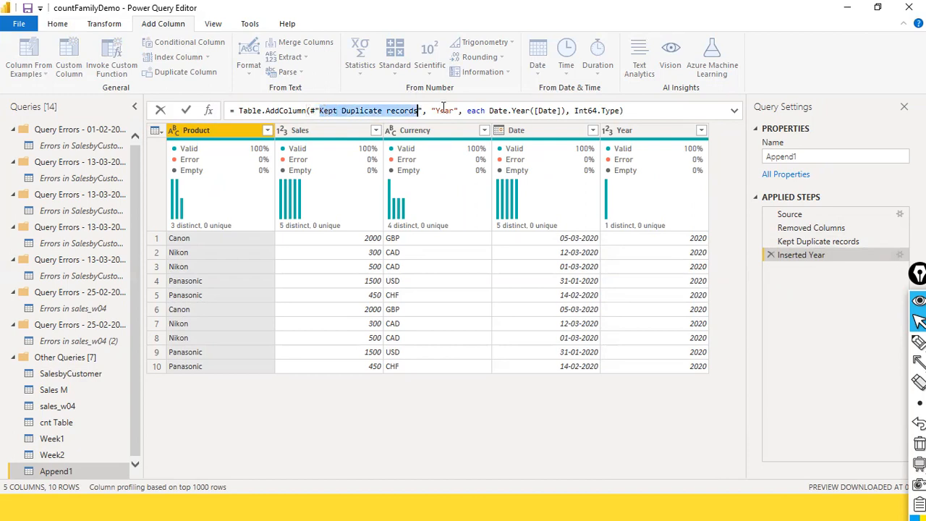
{"action": "type", "text": "Sr"}
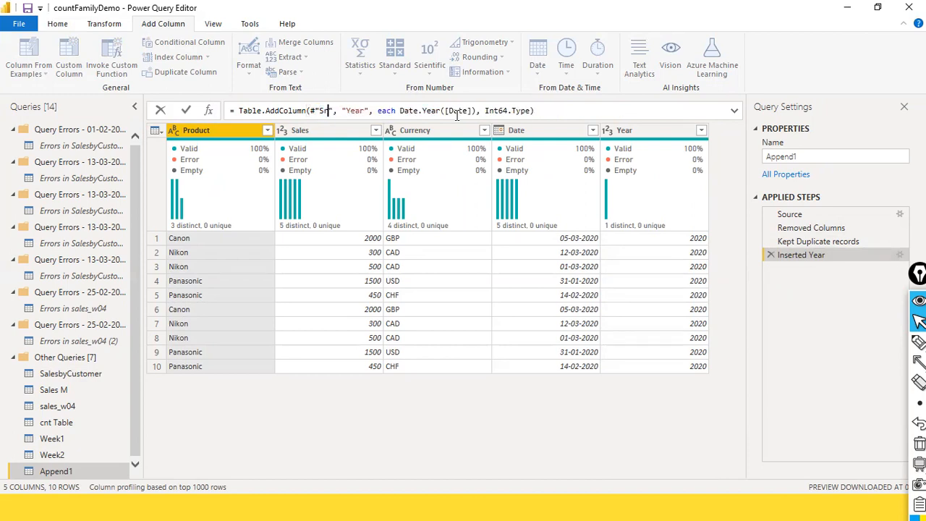
{"action": "key", "text": "BackSpace"}
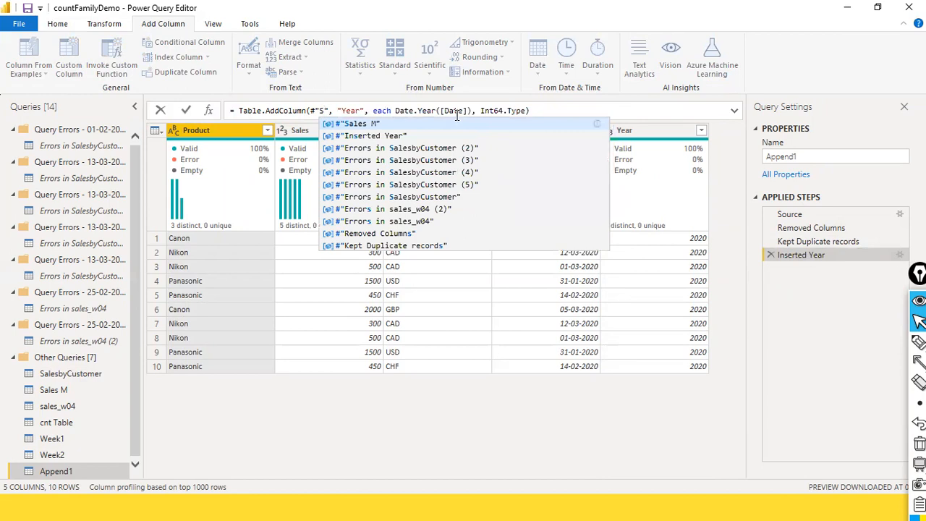
{"action": "key", "text": "Escape"}
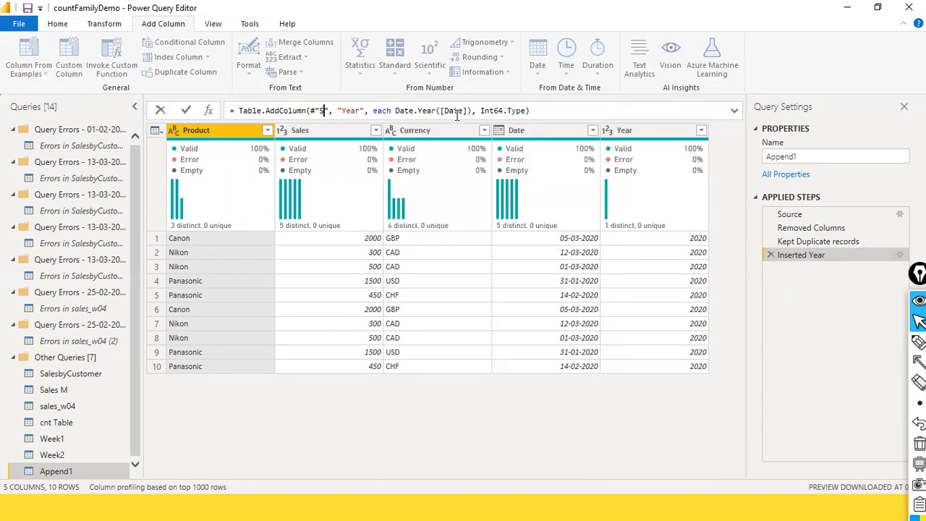
{"action": "type", "text": "ur"}
{"action": "key", "text": "BackSpace"}
{"action": "key", "text": "BackSpace"}
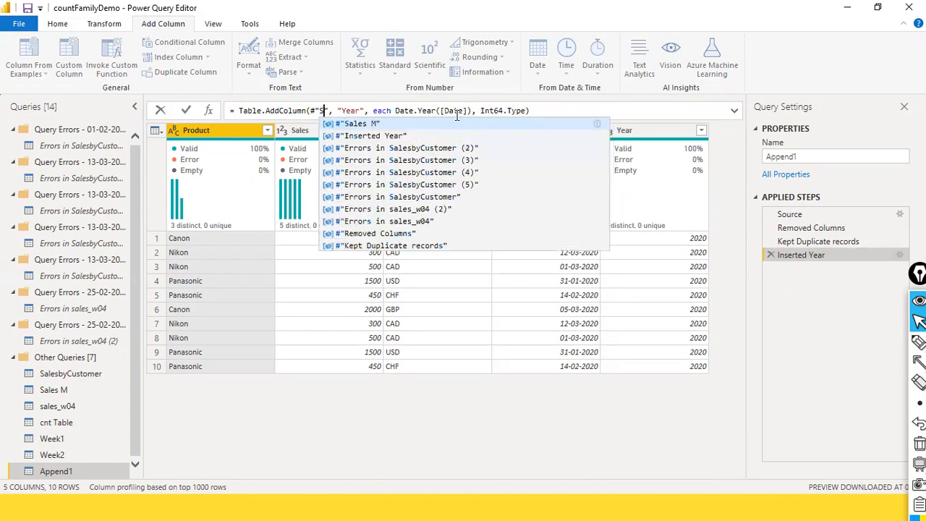
{"action": "type", "text": "u"}
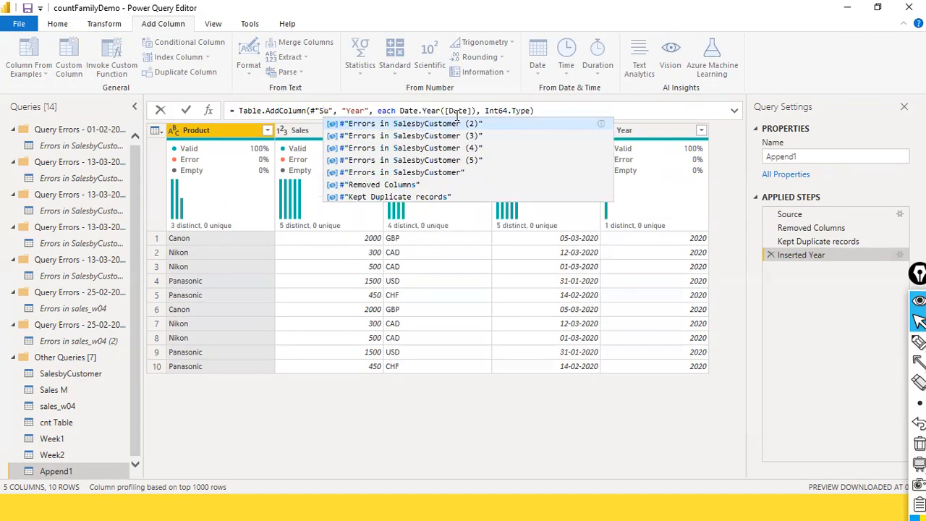
{"action": "key", "text": "BackSpace"}
{"action": "type", "text": "our"}
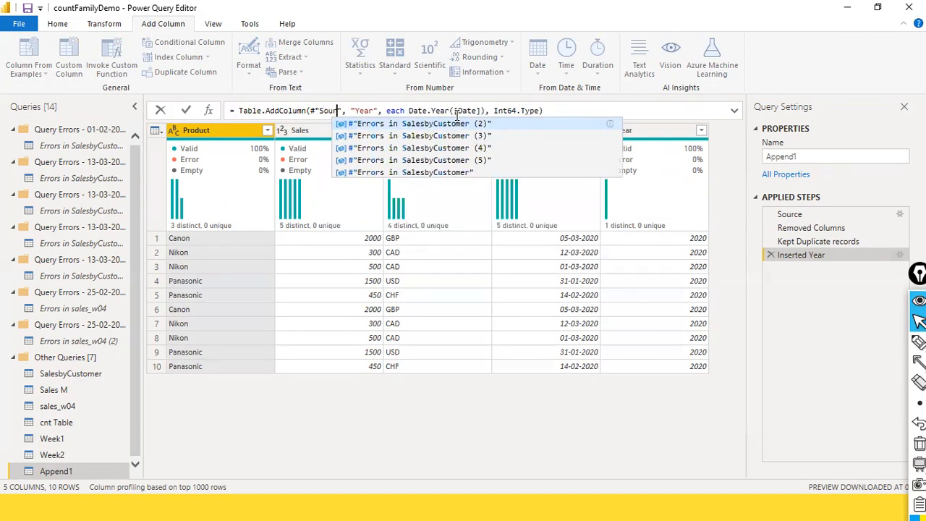
{"action": "type", "text": "c\", \"Ye"}
{"action": "key", "text": "BackSpace"}
{"action": "key", "text": "BackSpace"}
{"action": "type", "text": "c"}
{"action": "key", "text": "Return"}
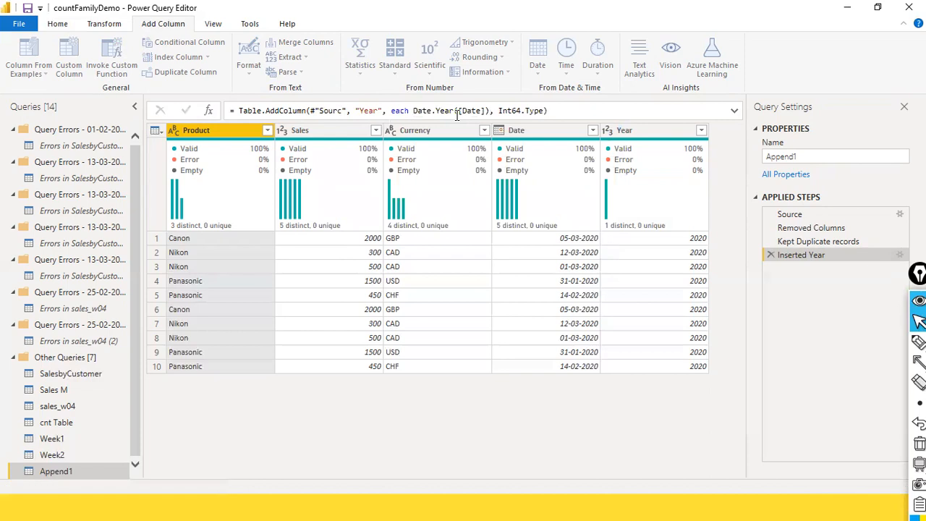
{"action": "left_click", "coordinate": [344, 112]}
{"action": "type", "text": "e"}
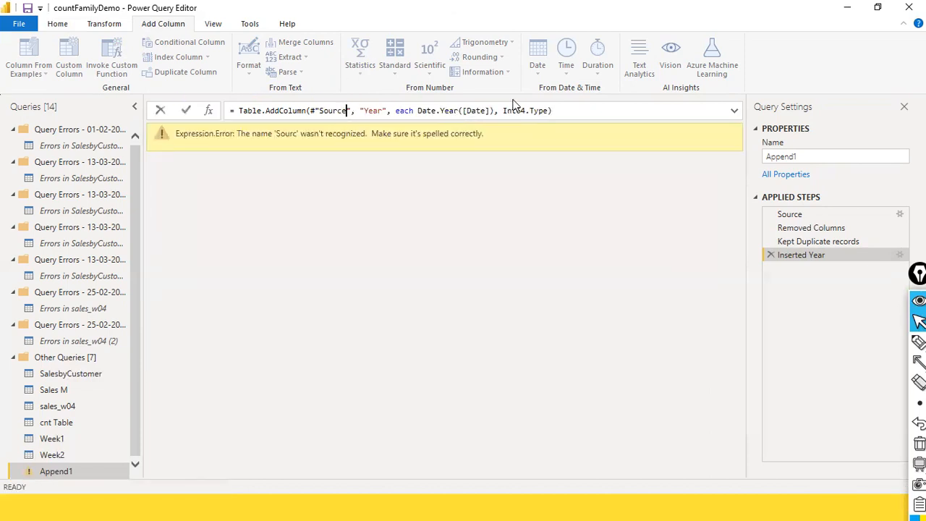
{"action": "key", "text": "Return"}
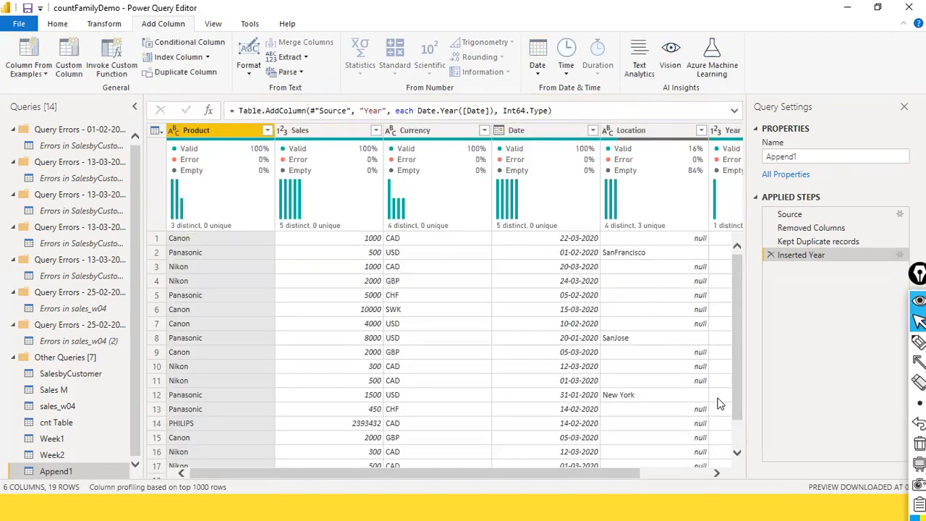
Step: Remove the Location column from the output of the Inserted Year step
{"action": "scroll", "coordinate": [720, 403], "scroll_direction": "down", "scroll_amount": 2}
{"action": "scroll", "coordinate": [720, 404], "scroll_direction": "up", "scroll_amount": 2}
{"action": "left_click", "coordinate": [648, 471]}
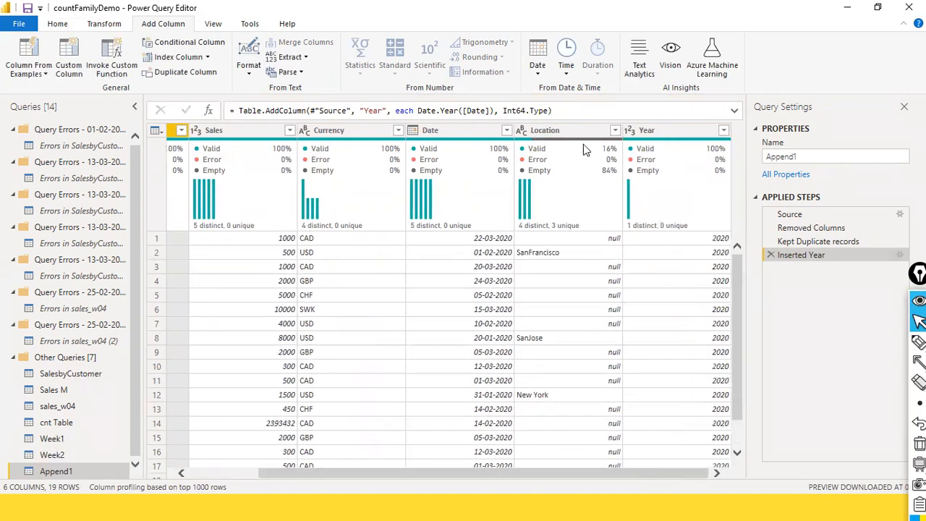
{"action": "right_click", "coordinate": [553, 130]}
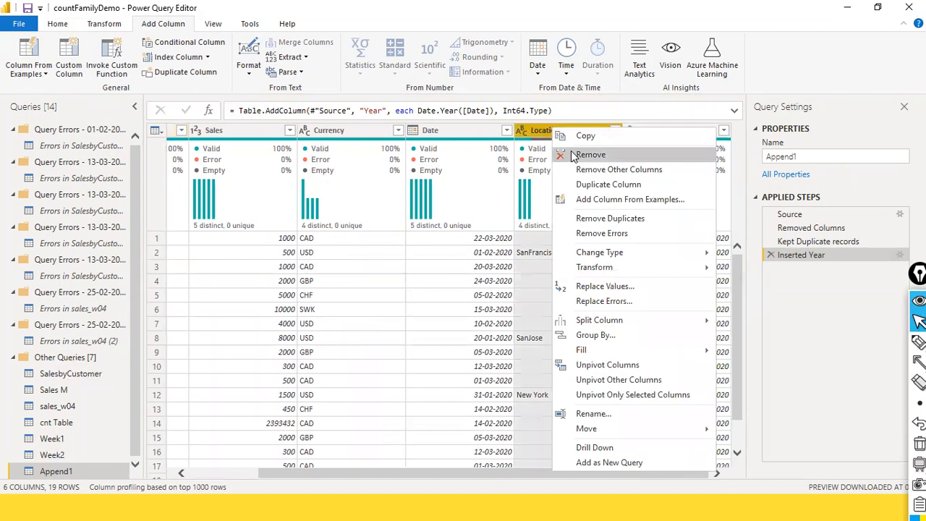
{"action": "left_click", "coordinate": [676, 95]}
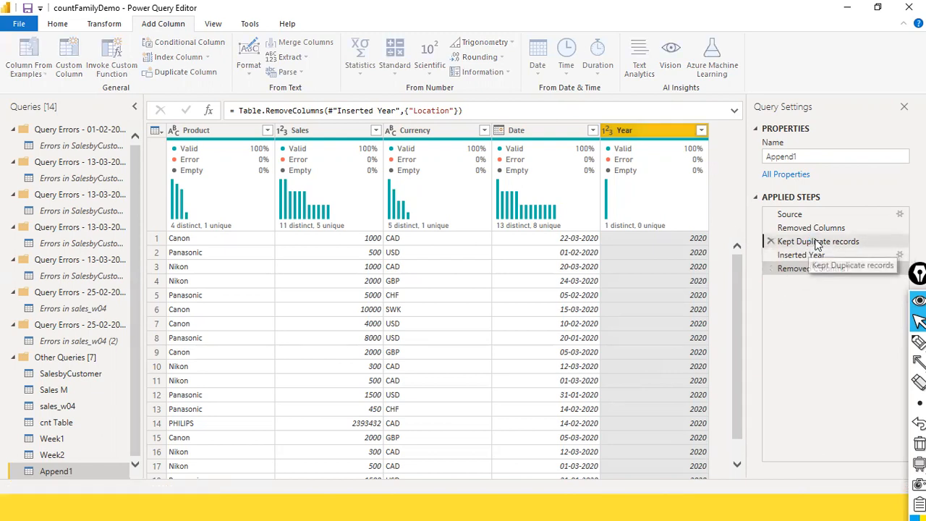
Step: Compare the outputs and formulas of the Kept Duplicate records and Inserted Year steps
{"action": "left_click", "coordinate": [817, 243]}
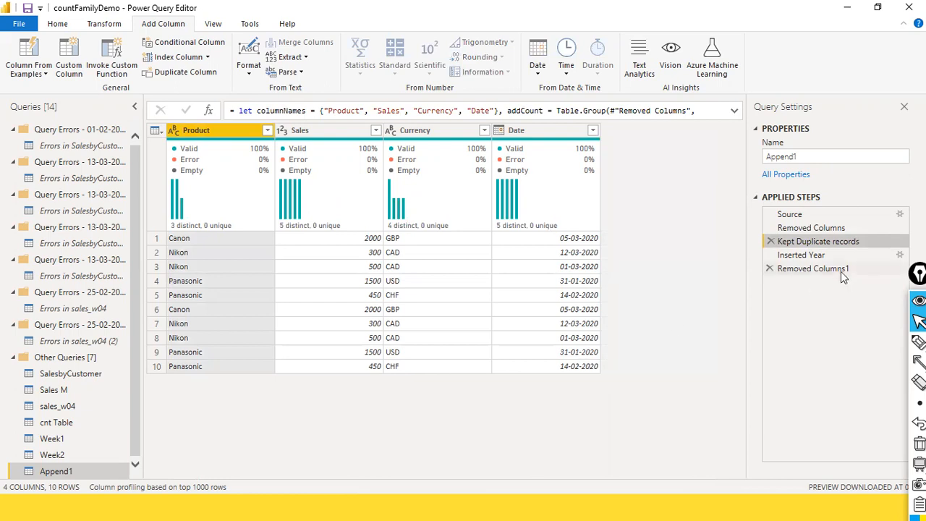
{"action": "left_click", "coordinate": [819, 255]}
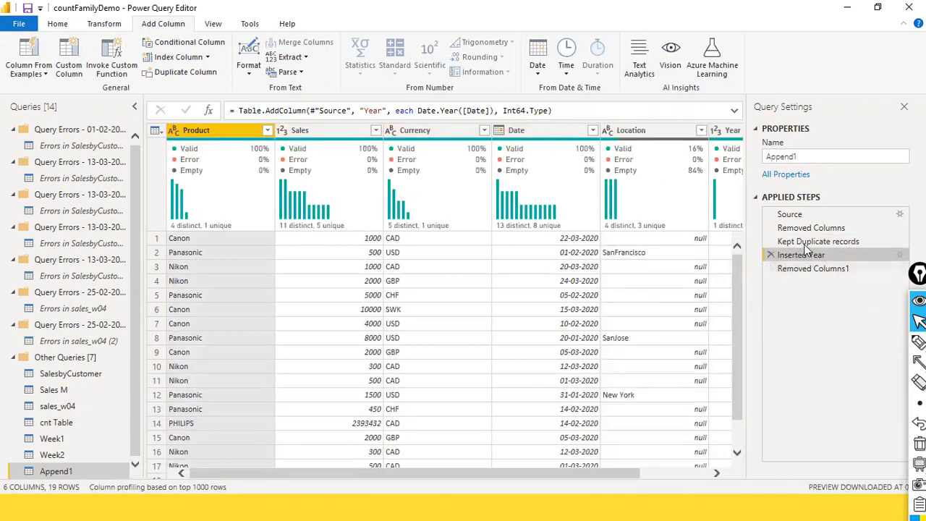
{"action": "mouse_move", "coordinate": [819, 228]}
{"action": "left_mouse_down"}
{"action": "mouse_move", "coordinate": [786, 269]}
{"action": "mouse_move", "coordinate": [814, 246]}
{"action": "mouse_move", "coordinate": [810, 230]}
{"action": "left_mouse_up"}
Step: Open the M code of the Append1 query in the Advanced Editor
{"action": "left_click", "coordinate": [214, 24]}
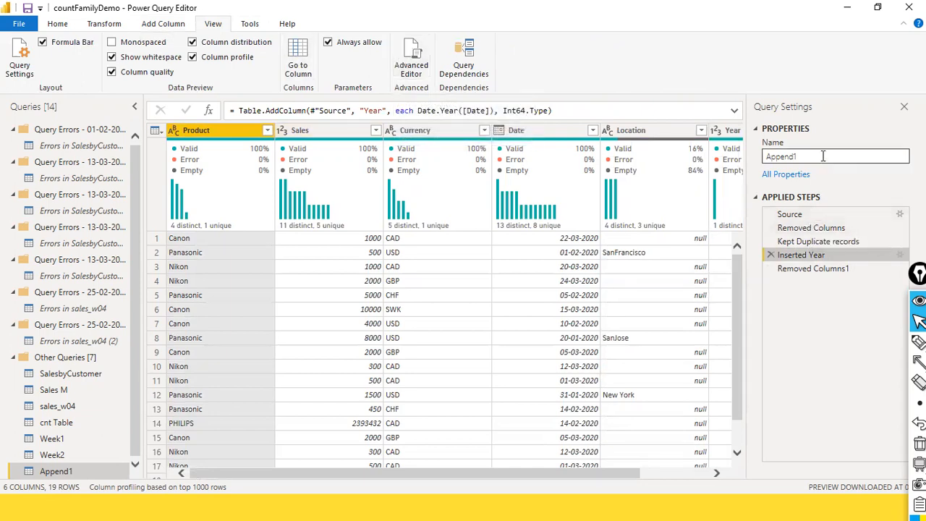
{"action": "left_click_drag", "start_coordinate": [817, 103], "coordinate": [812, 198]}
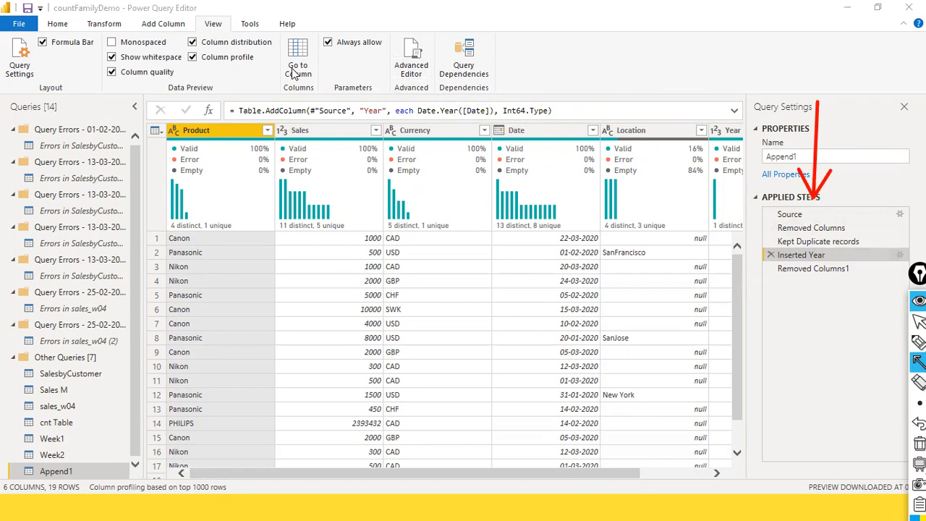
{"action": "key", "text": "ctrl+shift+2"}
{"action": "left_click", "coordinate": [417, 67]}
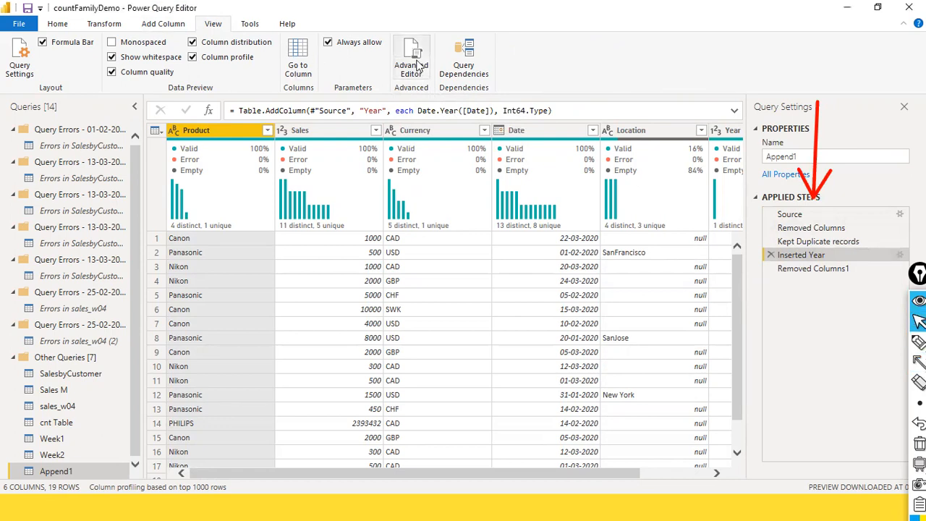
{"action": "left_click", "coordinate": [410, 62]}
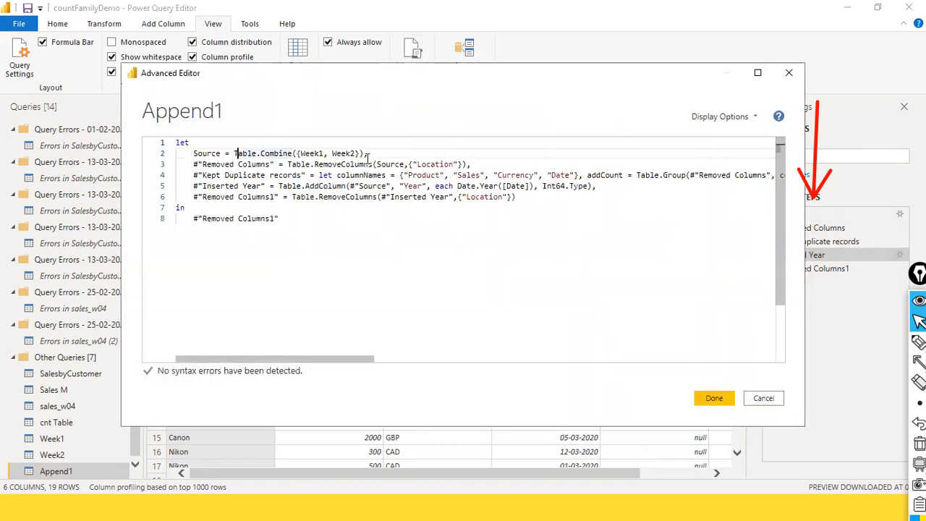
Step: Examine the Source, Removed Columns and Kept Duplicate records lines in the Append1 code, noting which step each one refers to
{"action": "left_click_drag", "start_coordinate": [371, 149], "coordinate": [295, 155]}
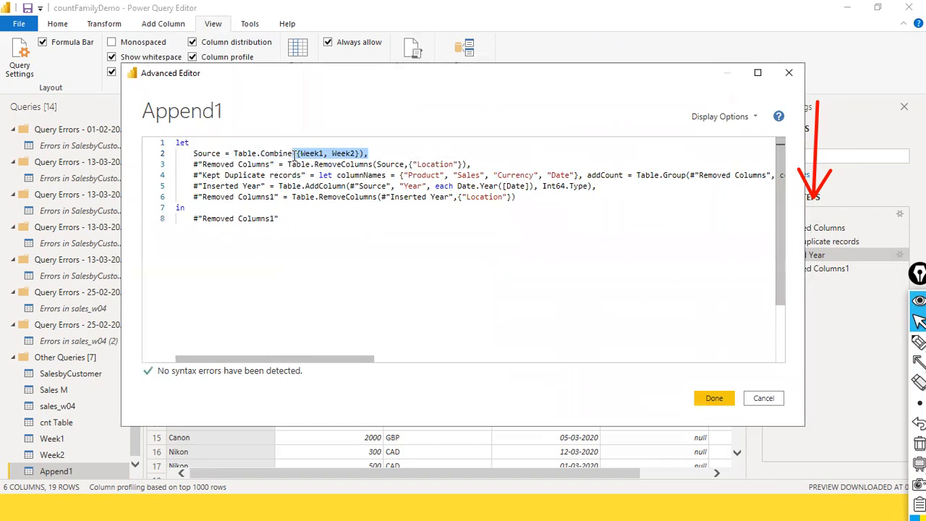
{"action": "left_click_drag", "start_coordinate": [219, 153], "coordinate": [181, 153]}
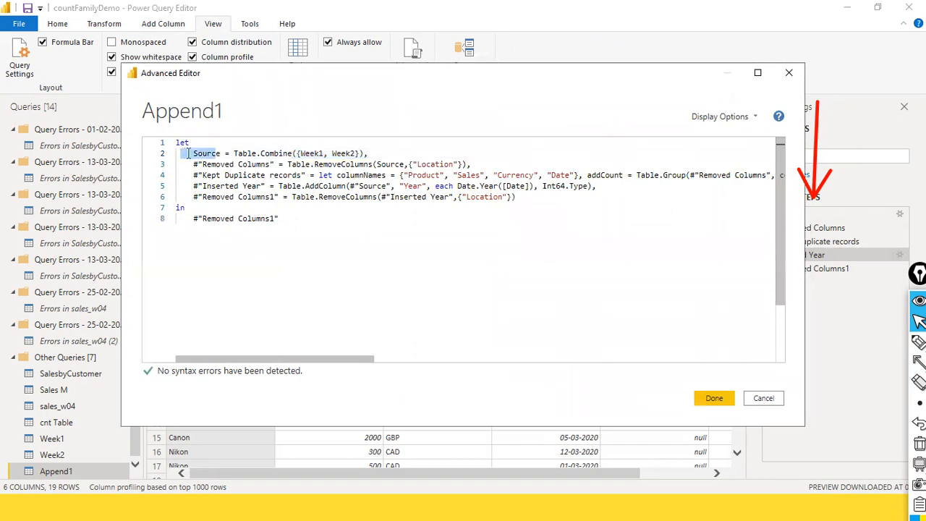
{"action": "left_click", "coordinate": [493, 175]}
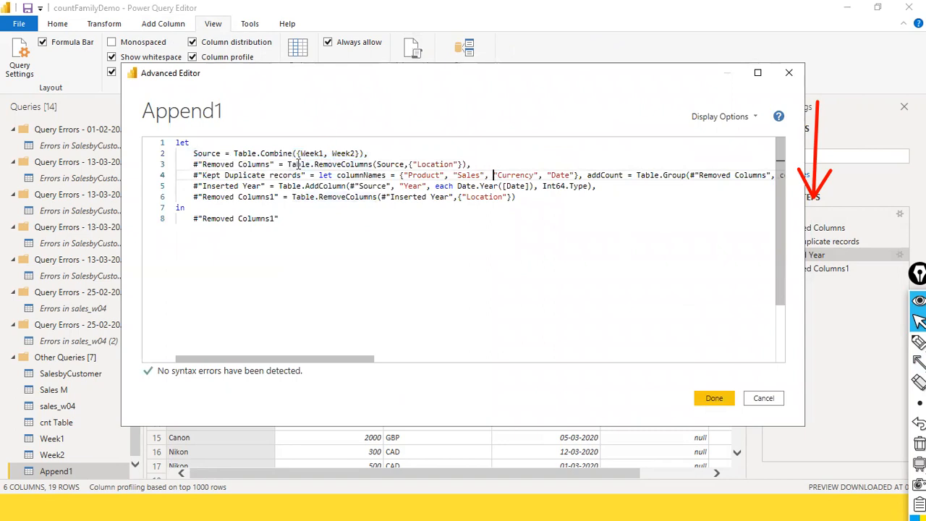
{"action": "double_click", "coordinate": [256, 164]}
{"action": "left_click_drag", "start_coordinate": [204, 175], "coordinate": [189, 164]}
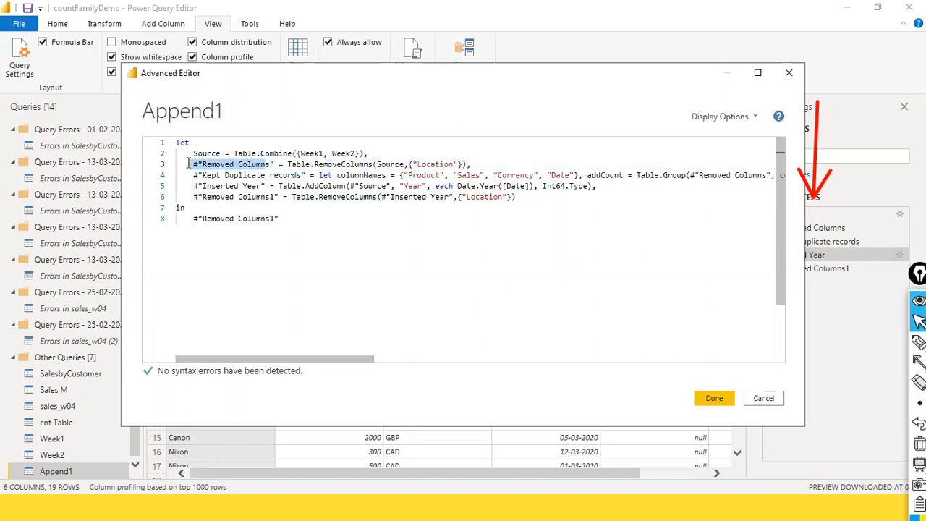
{"action": "left_click", "coordinate": [266, 175]}
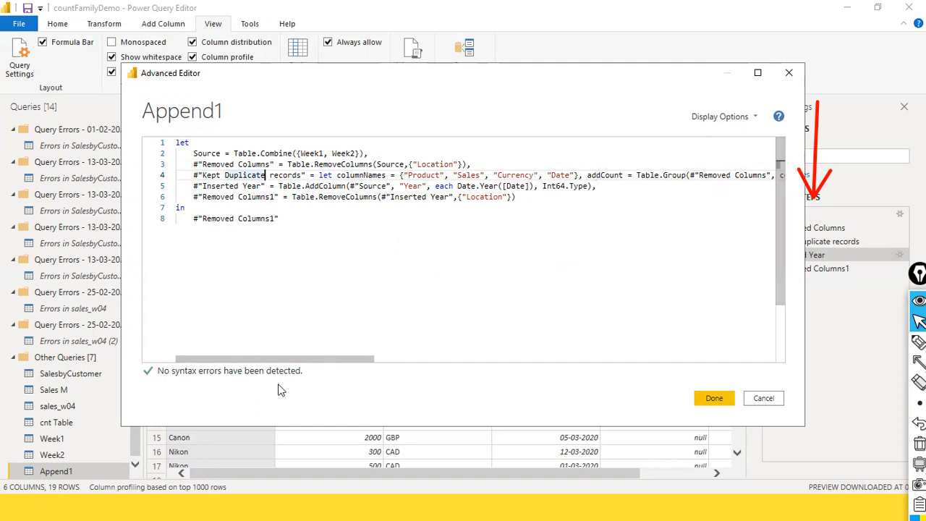
{"action": "mouse_move", "coordinate": [299, 357]}
{"action": "left_mouse_down"}
{"action": "mouse_move", "coordinate": [700, 354]}
{"action": "mouse_move", "coordinate": [301, 356]}
{"action": "left_mouse_up"}
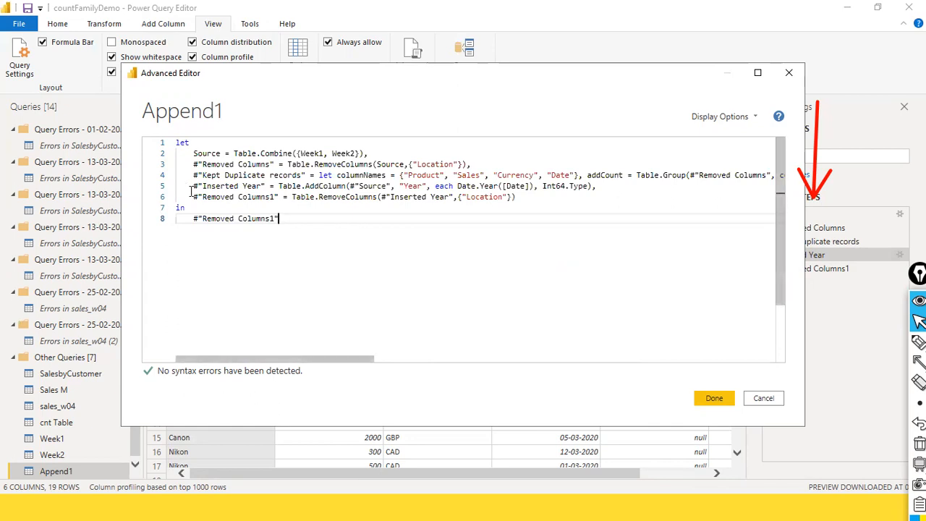
{"action": "left_click", "coordinate": [385, 175]}
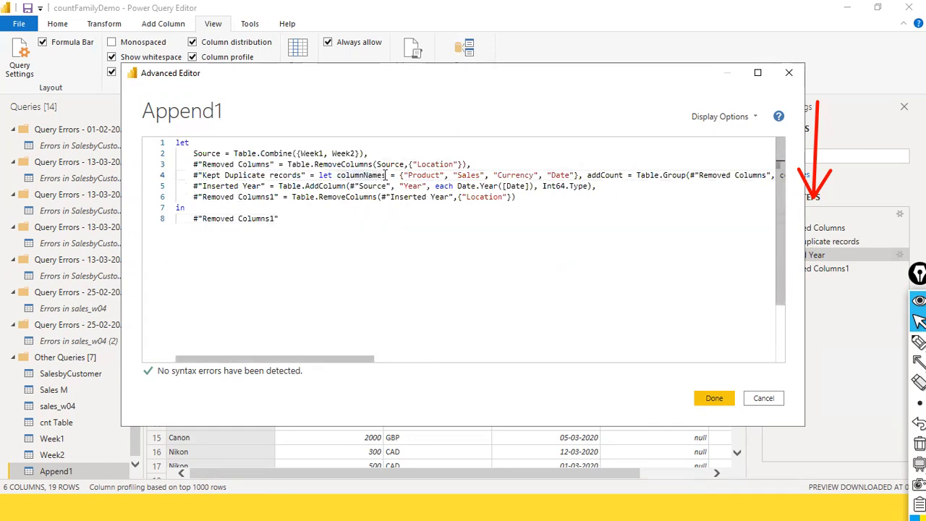
Step: Examine how the Inserted Year line references Source instead of the Kept Duplicate records line before it, and close the Advanced Editor
{"action": "left_click", "coordinate": [227, 174]}
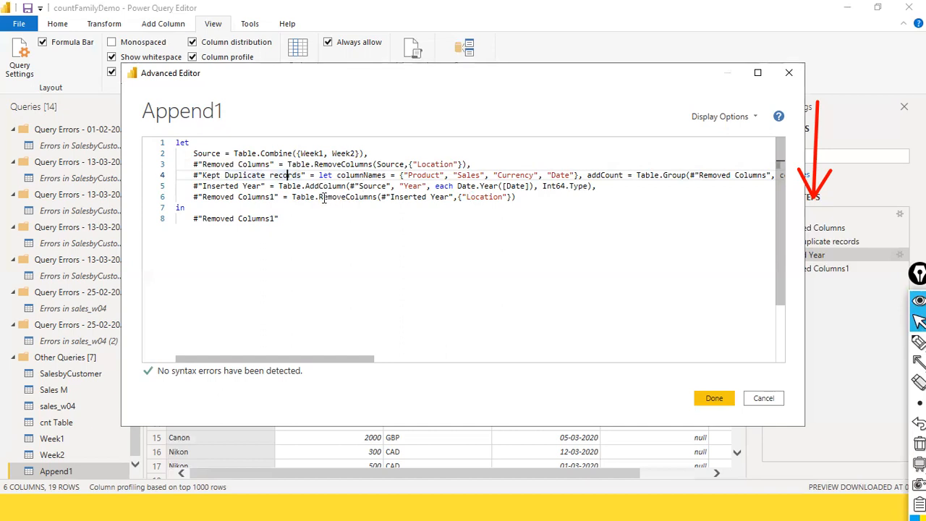
{"action": "left_click", "coordinate": [215, 186]}
{"action": "left_click", "coordinate": [234, 173]}
{"action": "left_click", "coordinate": [350, 186]}
{"action": "double_click", "coordinate": [372, 185]}
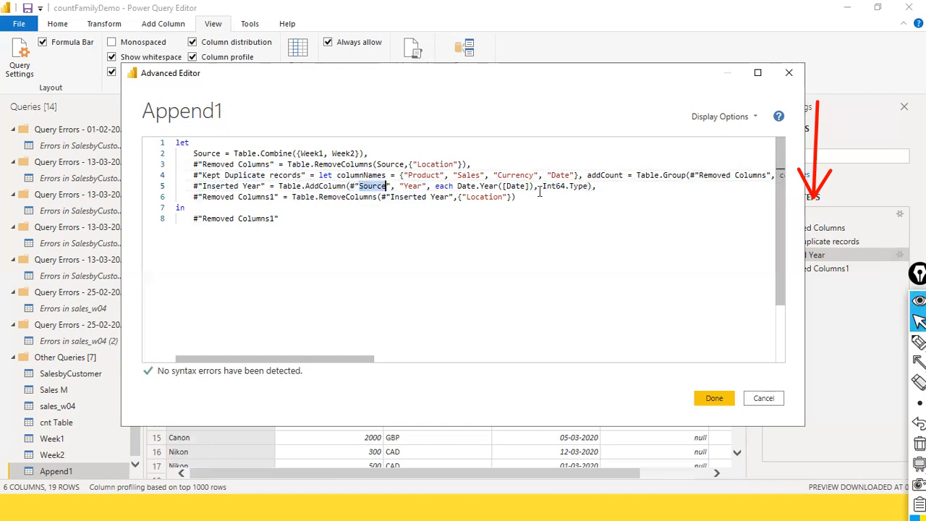
{"action": "mouse_move", "coordinate": [342, 181]}
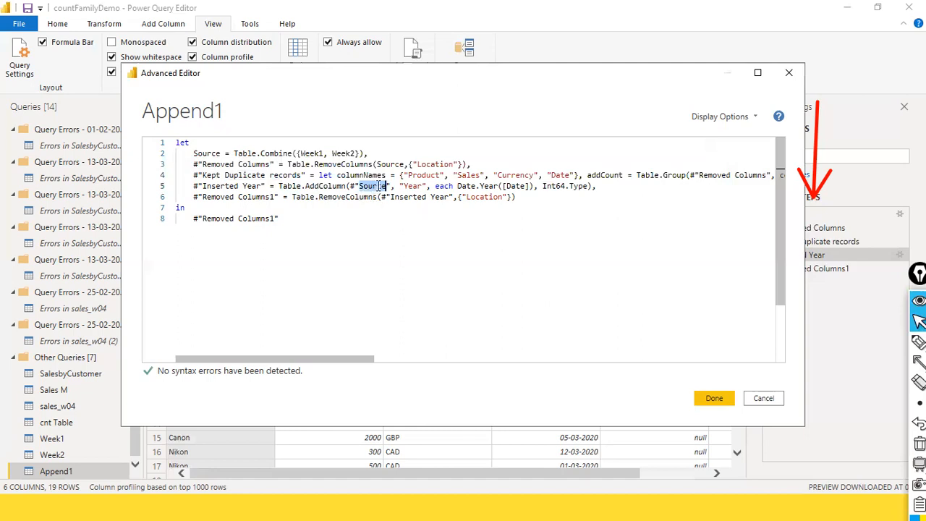
{"action": "left_click", "coordinate": [503, 186]}
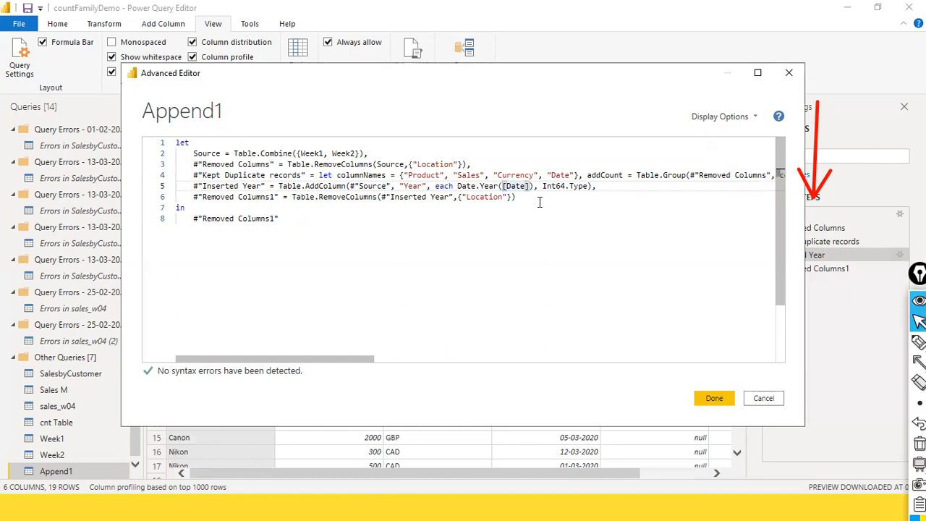
{"action": "left_click", "coordinate": [241, 179]}
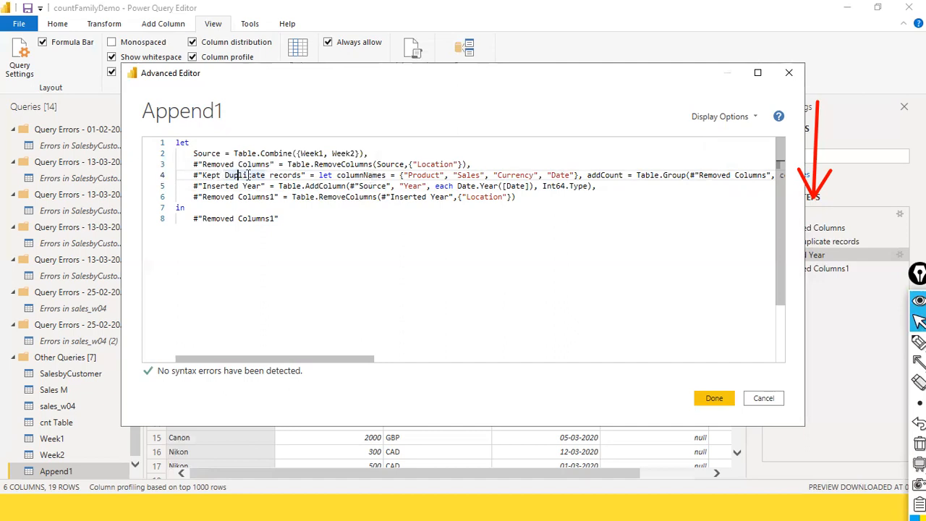
{"action": "left_click_drag", "start_coordinate": [395, 186], "coordinate": [181, 186]}
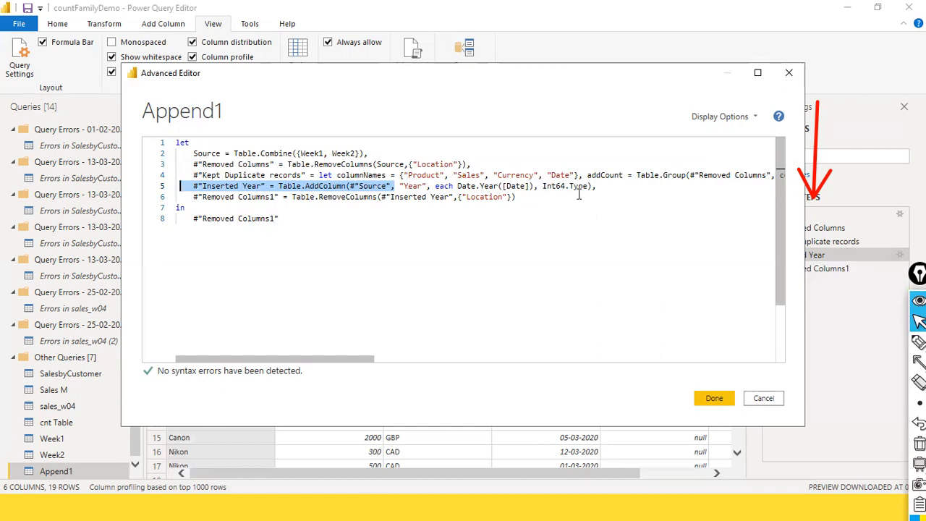
{"action": "left_click", "coordinate": [196, 175]}
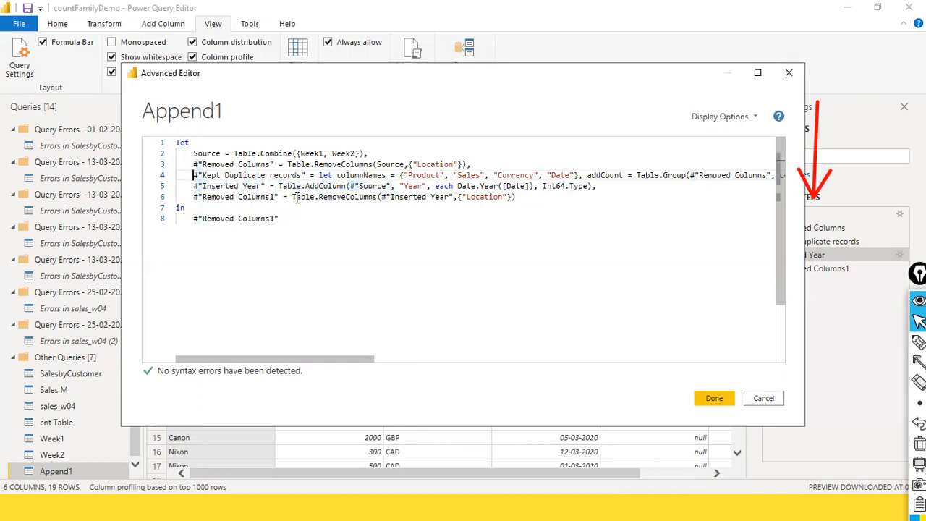
{"action": "left_click", "coordinate": [547, 199]}
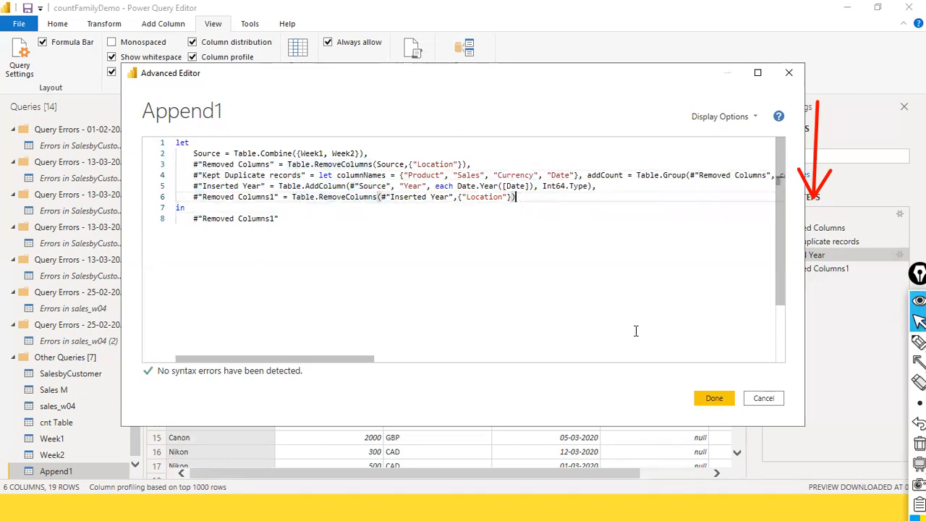
{"action": "left_click", "coordinate": [718, 398]}
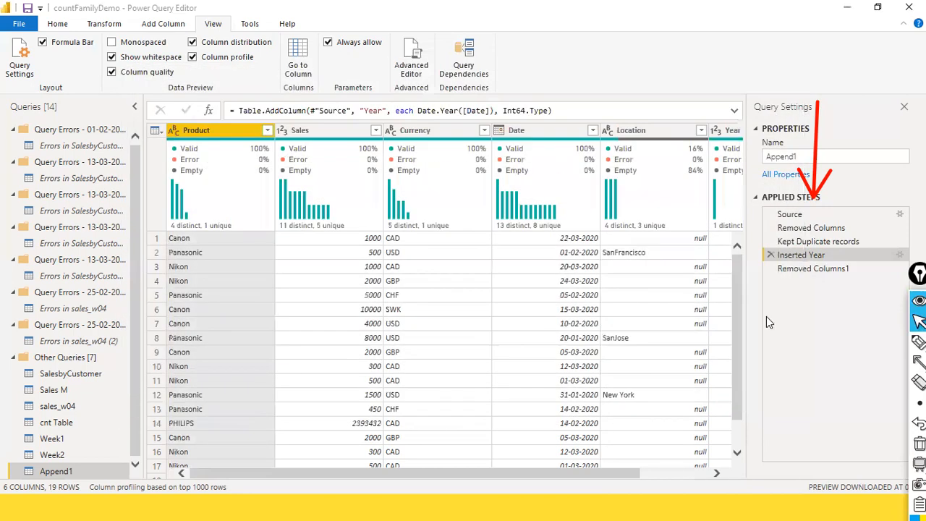
Step: Compare the Removed Columns1 output of Append1 with the Week1 and Week2 queries
{"action": "left_click", "coordinate": [784, 271]}
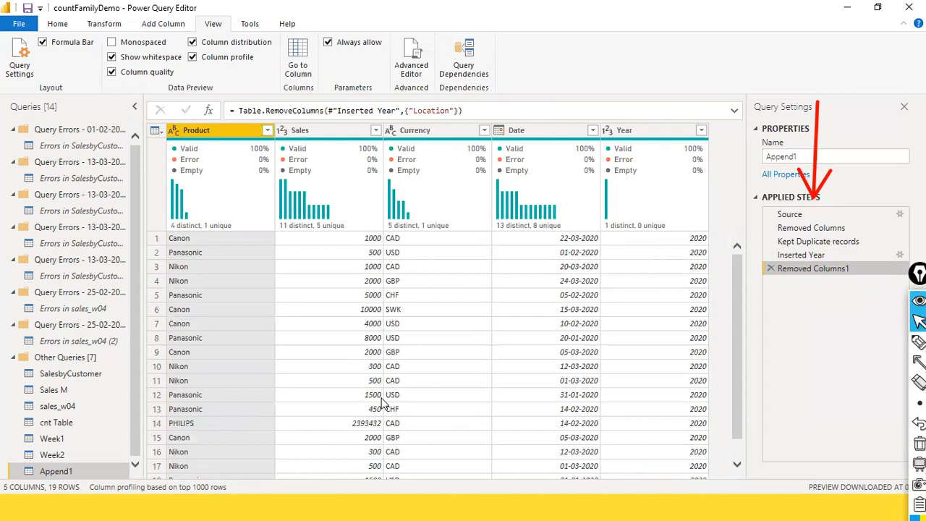
{"action": "left_click", "coordinate": [45, 439]}
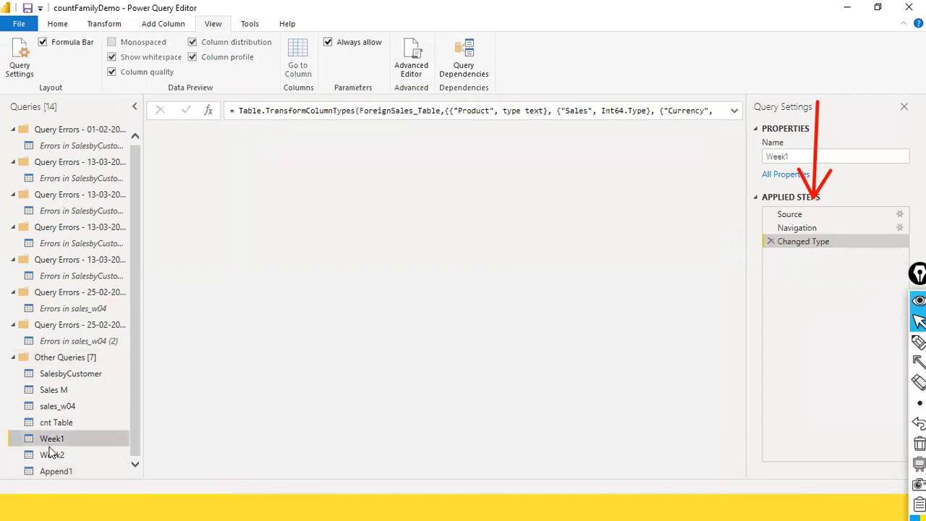
{"action": "left_click", "coordinate": [62, 455]}
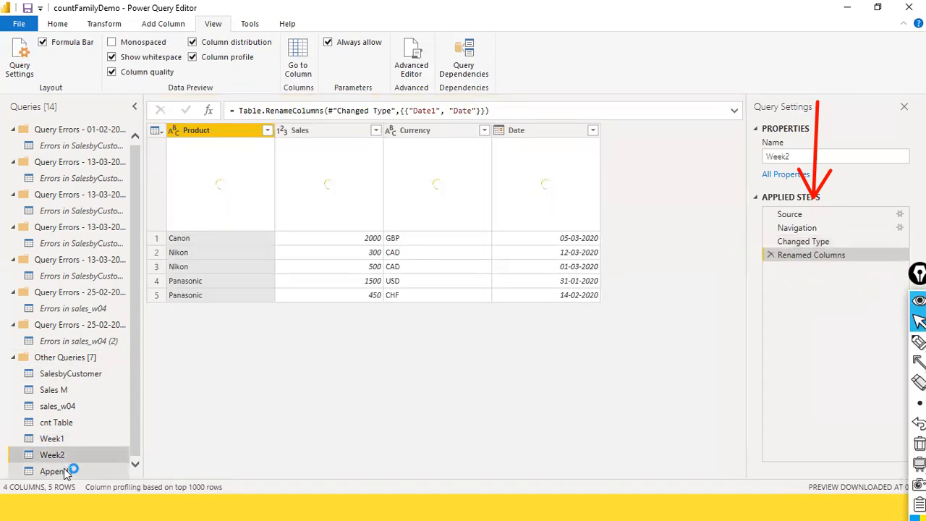
{"action": "left_click", "coordinate": [63, 468]}
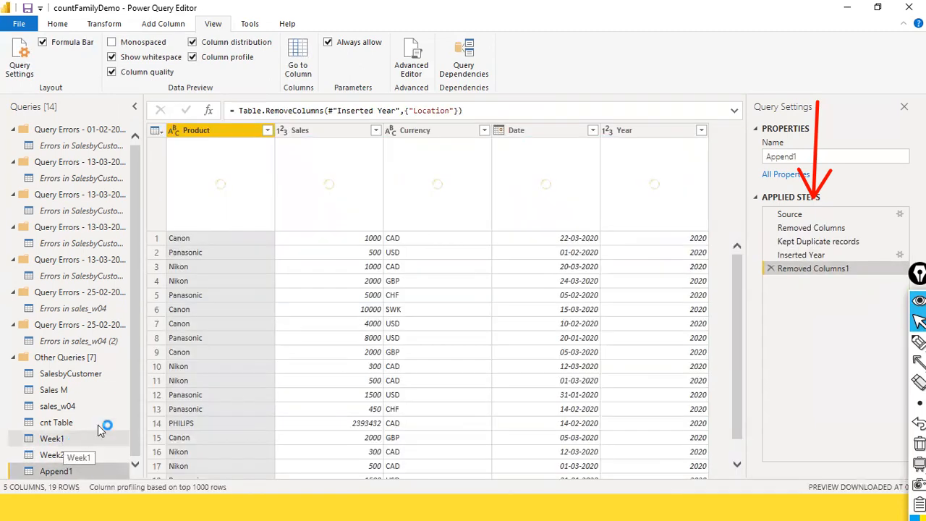
Step: Show the available Append Queries options and look through the combined rows of Append1
{"action": "left_click", "coordinate": [57, 23]}
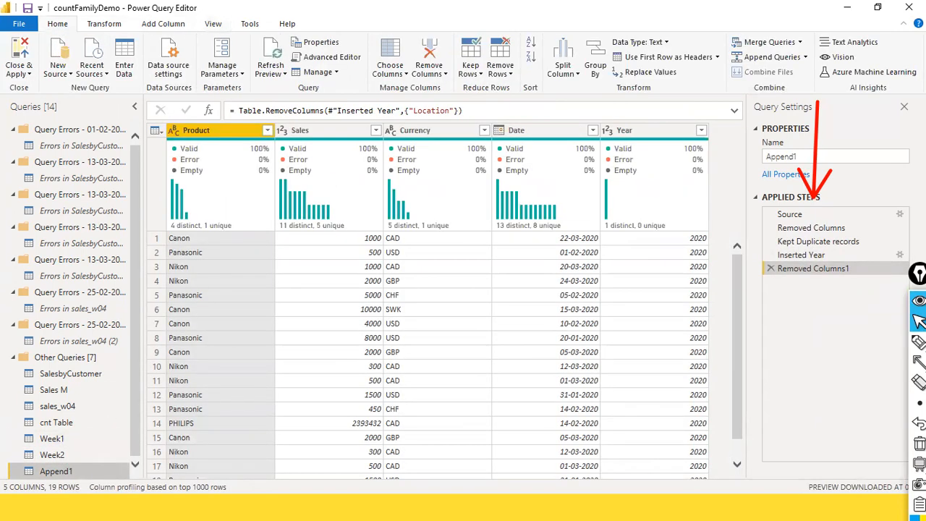
{"action": "left_click", "coordinate": [804, 58]}
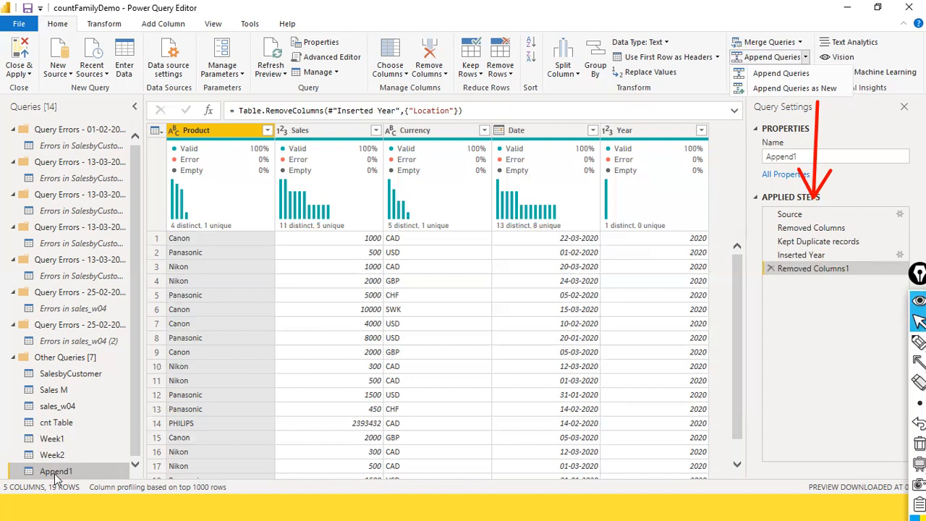
{"action": "scroll", "coordinate": [239, 405], "scroll_direction": "down", "scroll_amount": 1}
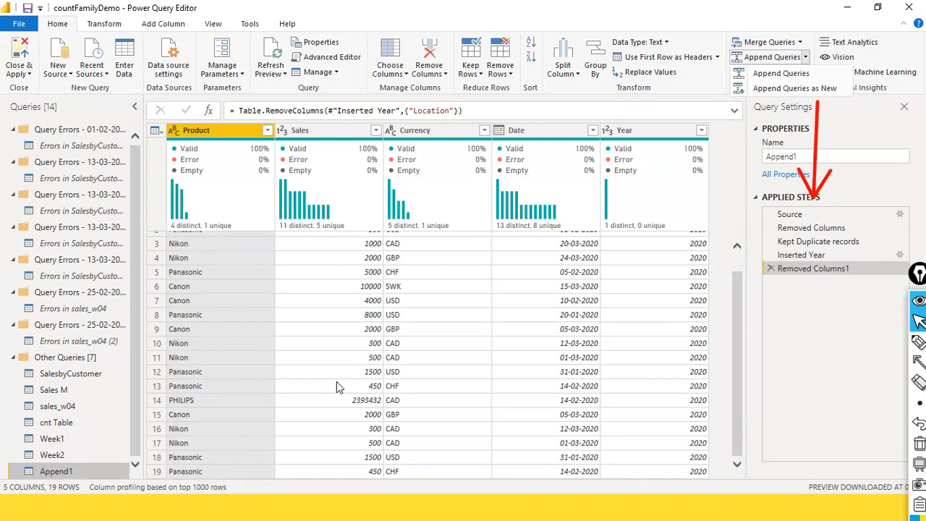
{"action": "scroll", "coordinate": [336, 381], "scroll_direction": "up", "scroll_amount": 1}
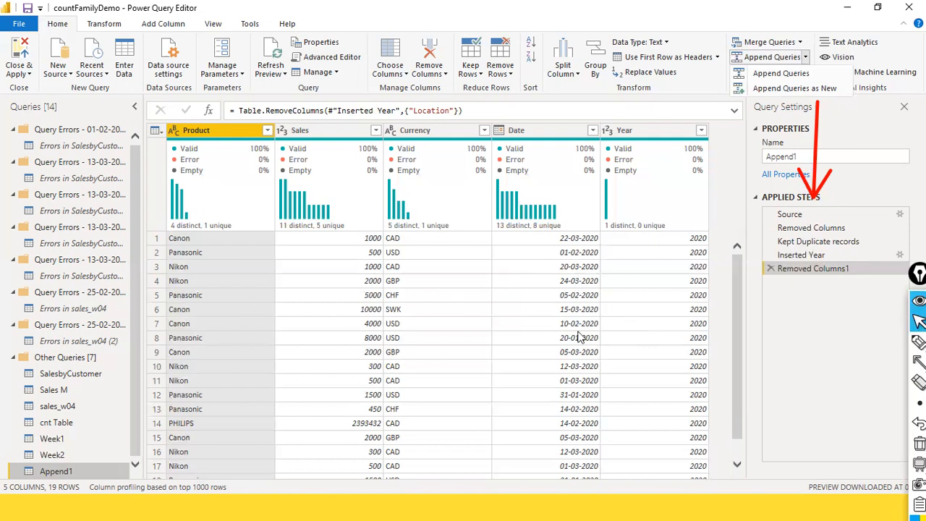
Step: Refresh the Week1 query's preview and disable its load into the report, accepting the possible data loss
{"action": "left_click", "coordinate": [54, 442]}
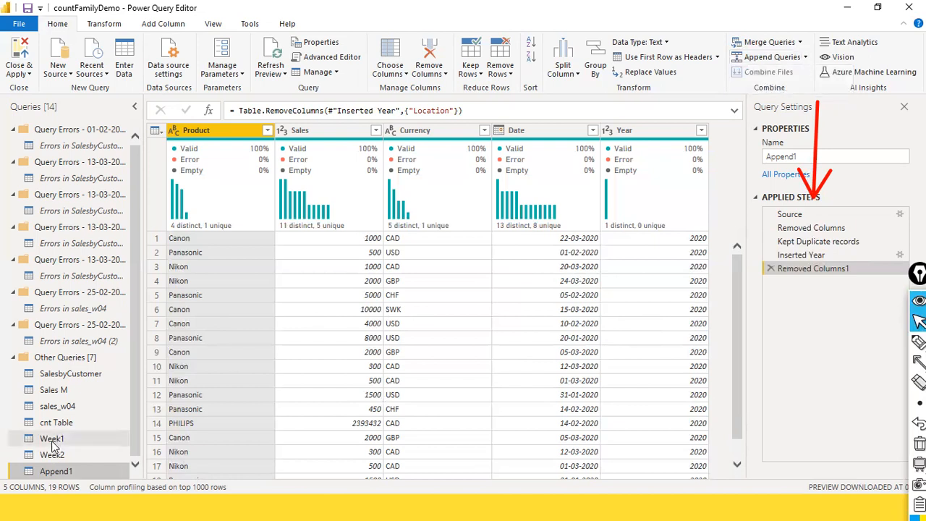
{"action": "left_click", "coordinate": [52, 440]}
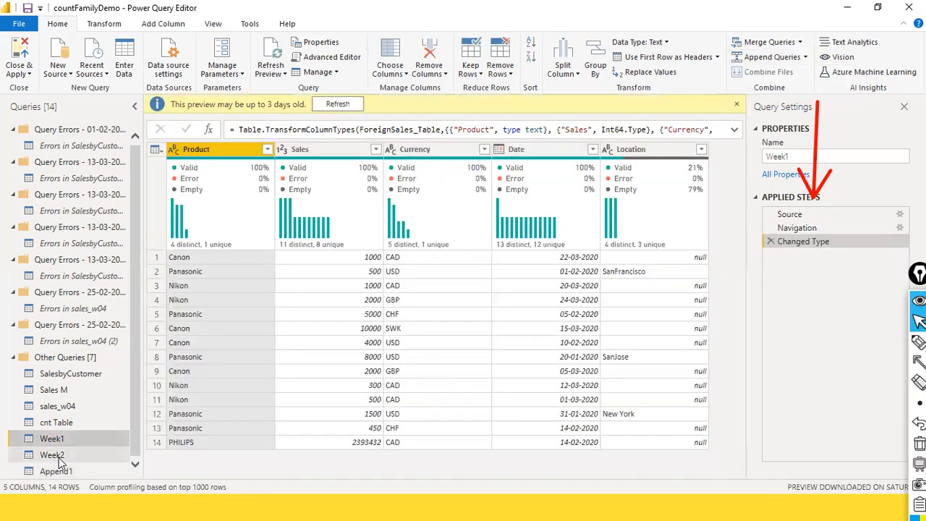
{"action": "left_click", "coordinate": [346, 106]}
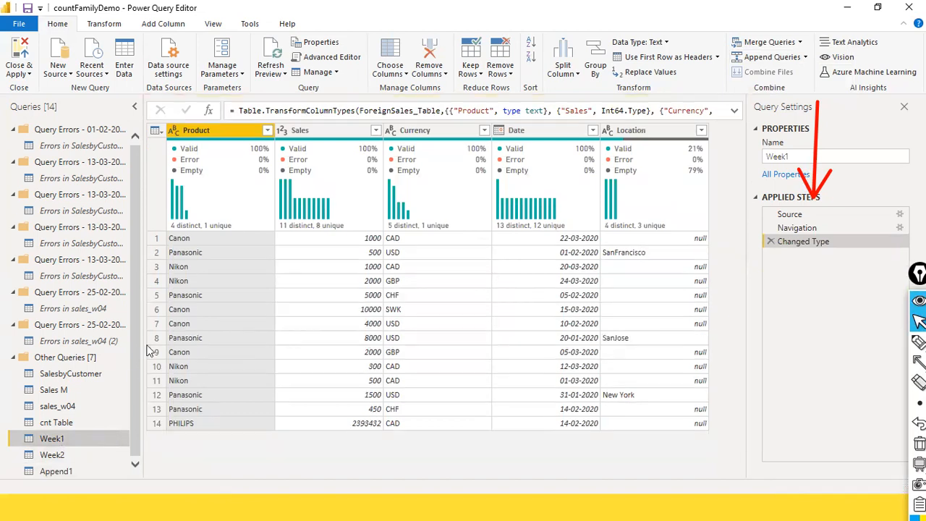
{"action": "right_click", "coordinate": [59, 433]}
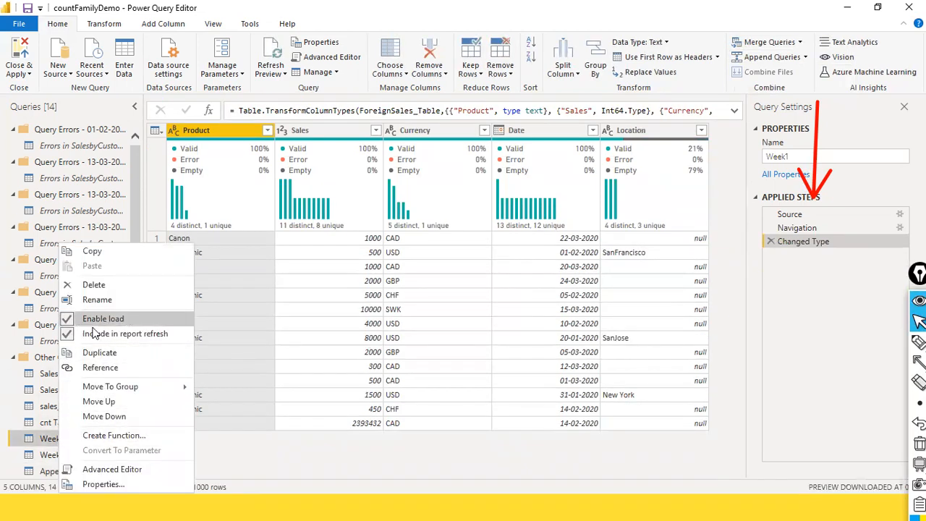
{"action": "left_click", "coordinate": [71, 319]}
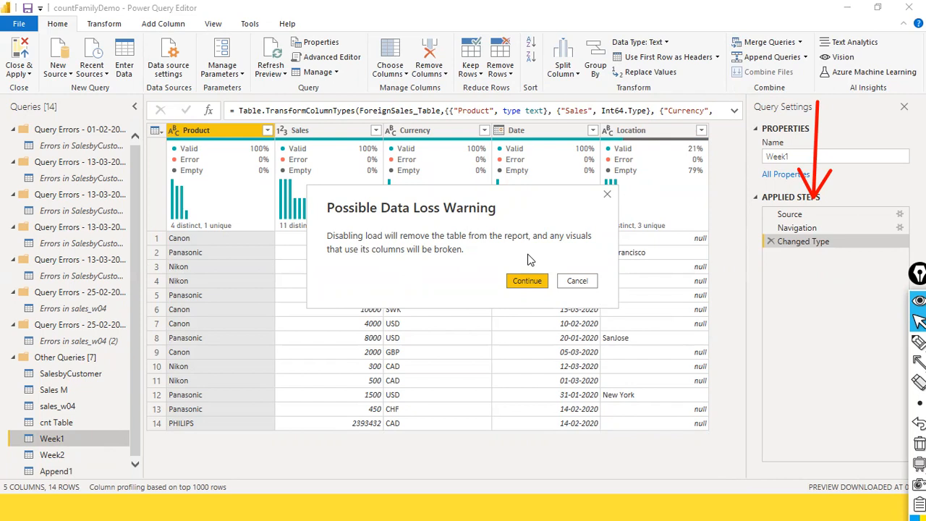
{"action": "left_click", "coordinate": [532, 281]}
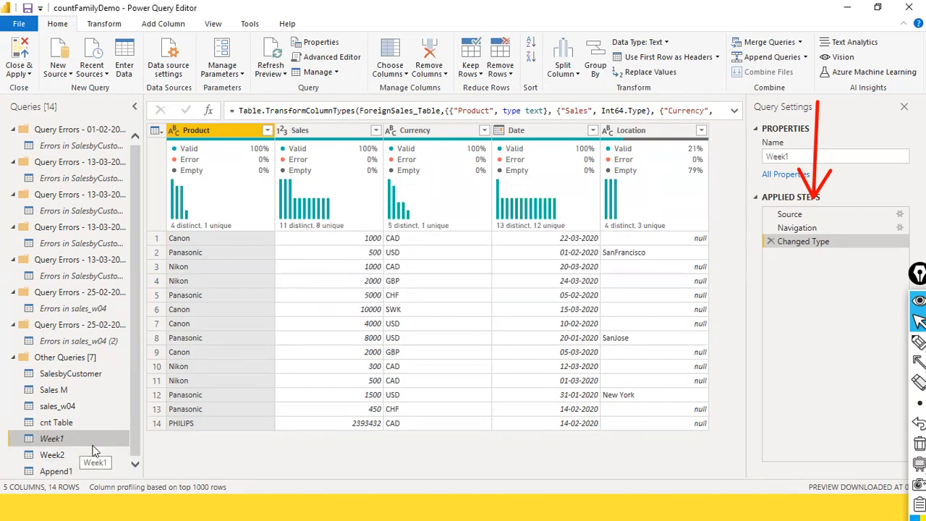
Step: Disable the load of the Week2 query into the report, accepting the possible data loss
{"action": "left_click", "coordinate": [60, 459]}
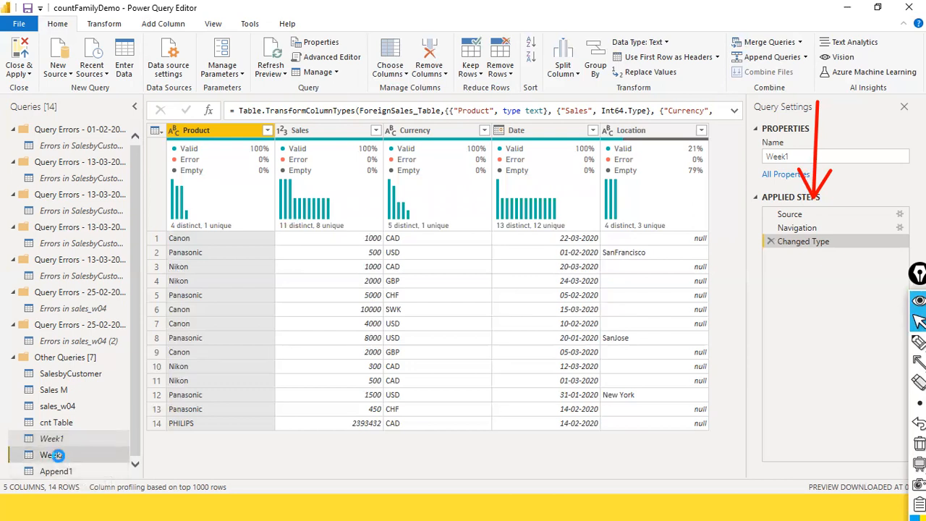
{"action": "right_click", "coordinate": [58, 457]}
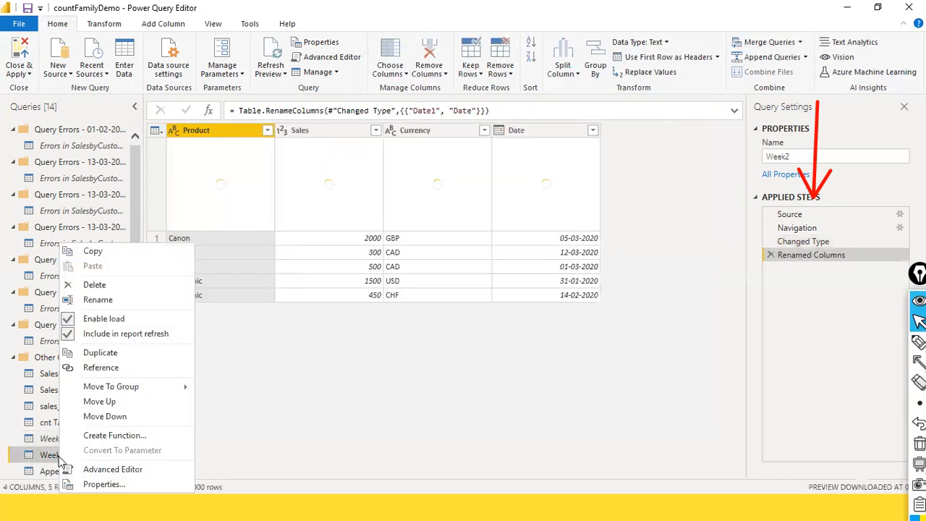
{"action": "left_click", "coordinate": [111, 318]}
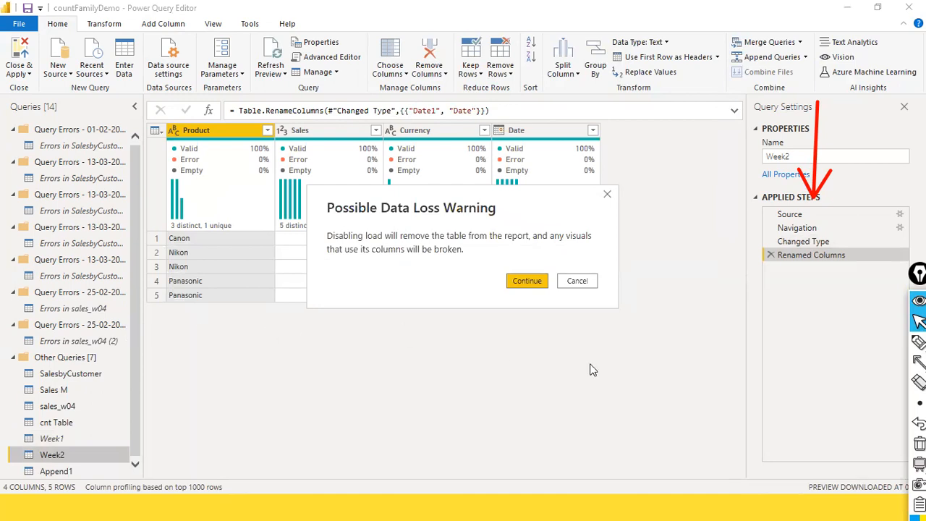
{"action": "left_click", "coordinate": [527, 283]}
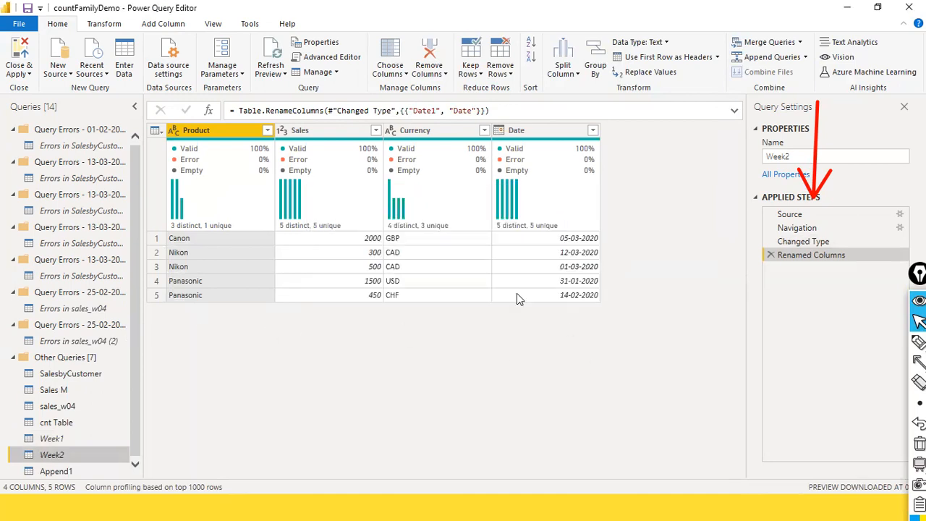
Step: Review Append1 and its source queries Week1 and Week2, and show the available options for closing and applying changes
{"action": "left_click", "coordinate": [63, 471]}
{"action": "scroll", "coordinate": [242, 365], "scroll_direction": "down", "scroll_amount": 1}
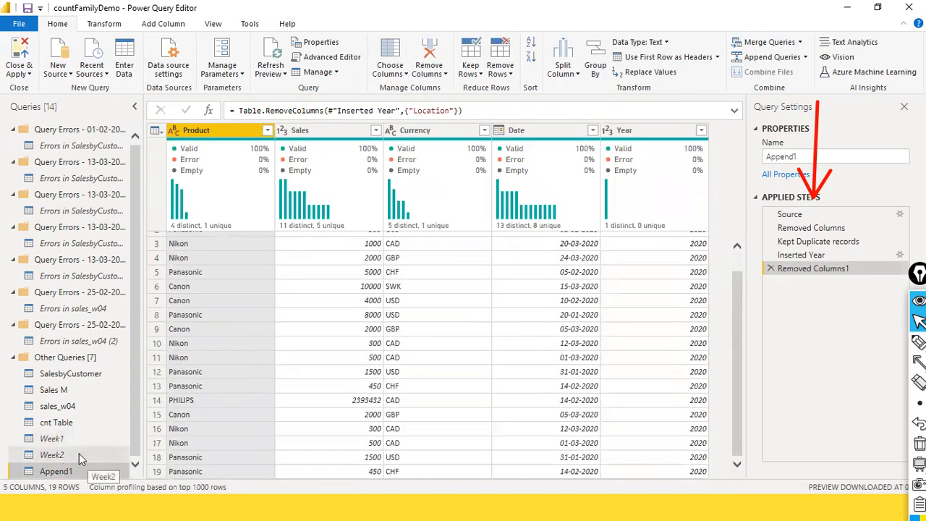
{"action": "left_click", "coordinate": [52, 439]}
{"action": "left_click", "coordinate": [51, 454]}
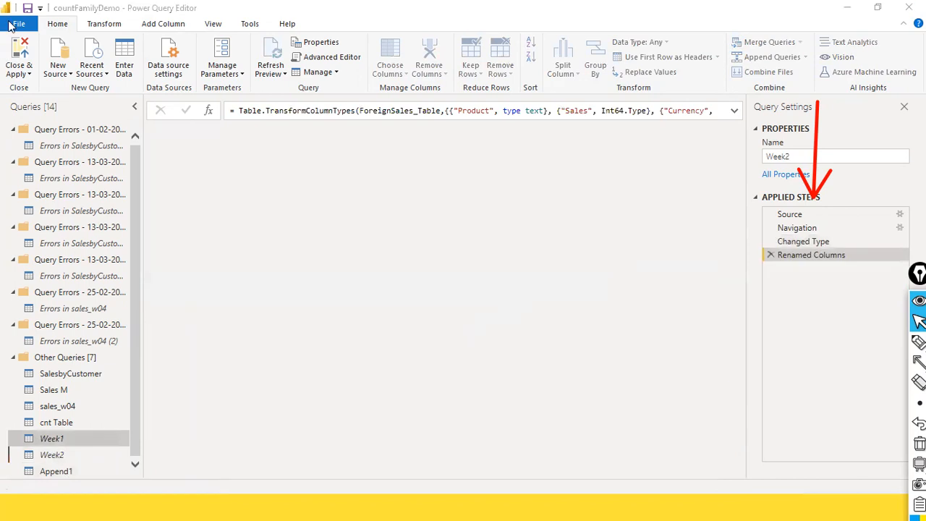
{"action": "left_click", "coordinate": [18, 22]}
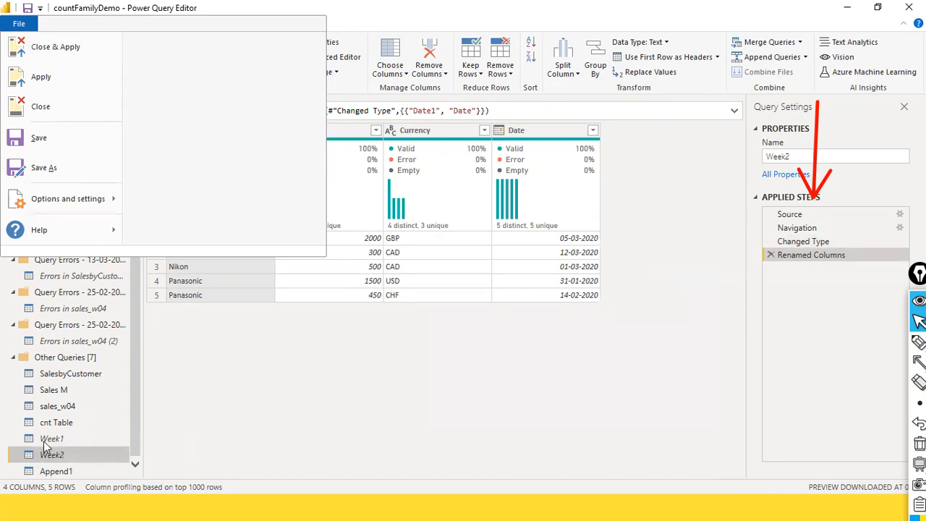
{"action": "left_click", "coordinate": [192, 424]}
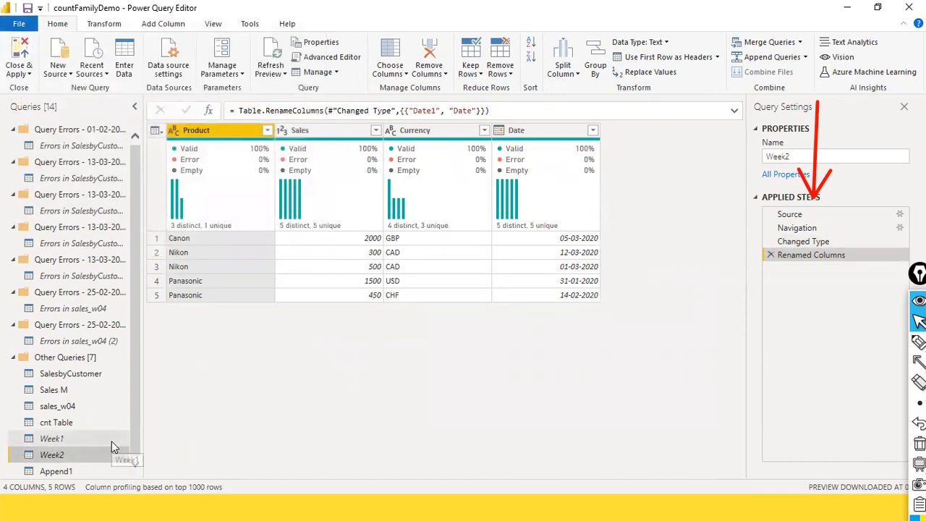
Step: Check the Enable load setting of the Week1 query and view Week2 and Week1 once more
{"action": "left_click", "coordinate": [48, 441]}
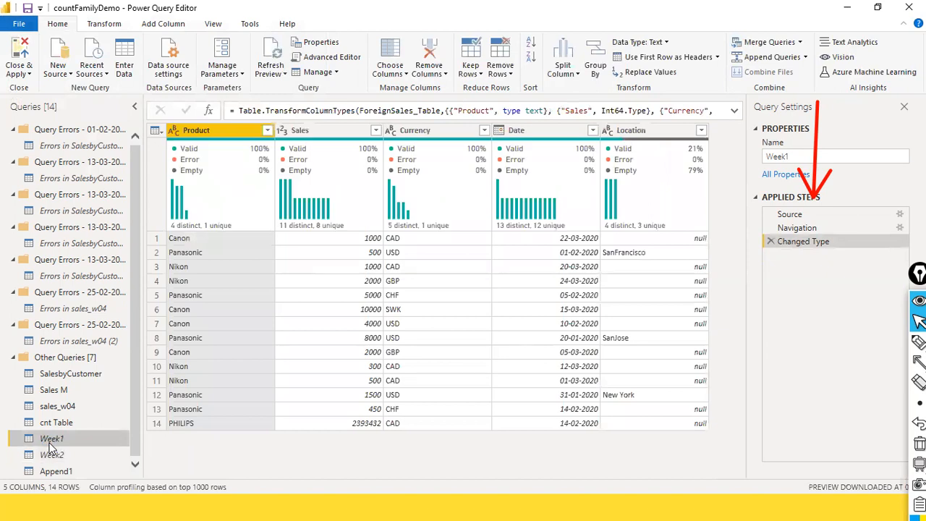
{"action": "right_click", "coordinate": [49, 441]}
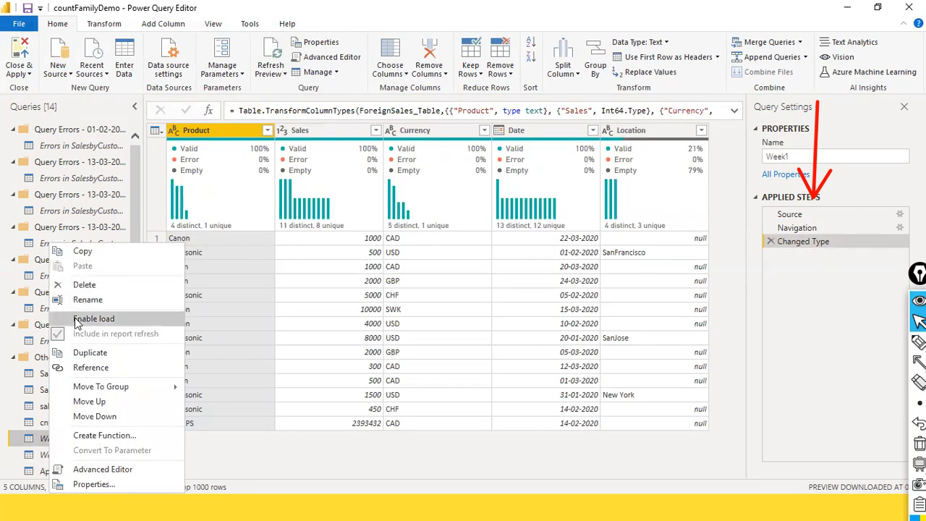
{"action": "left_click", "coordinate": [406, 6]}
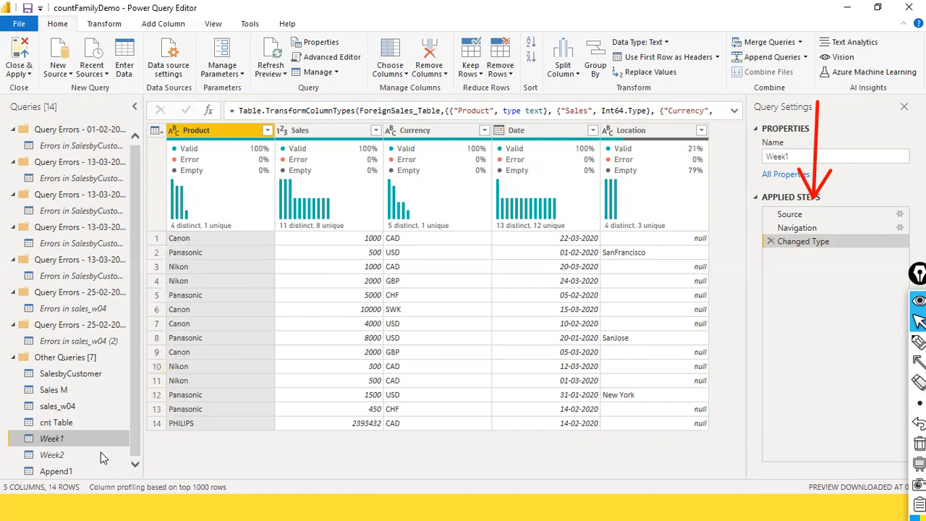
{"action": "left_click", "coordinate": [53, 457]}
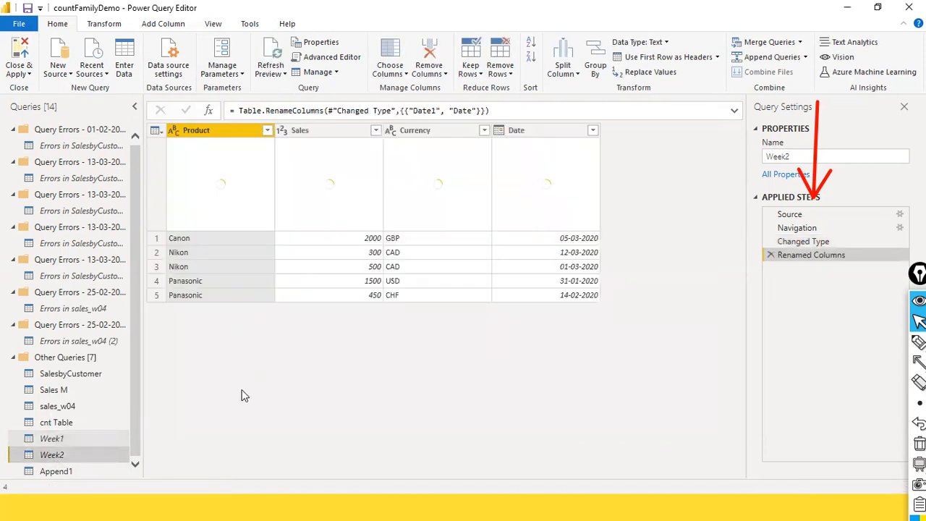
{"action": "left_click", "coordinate": [51, 439]}
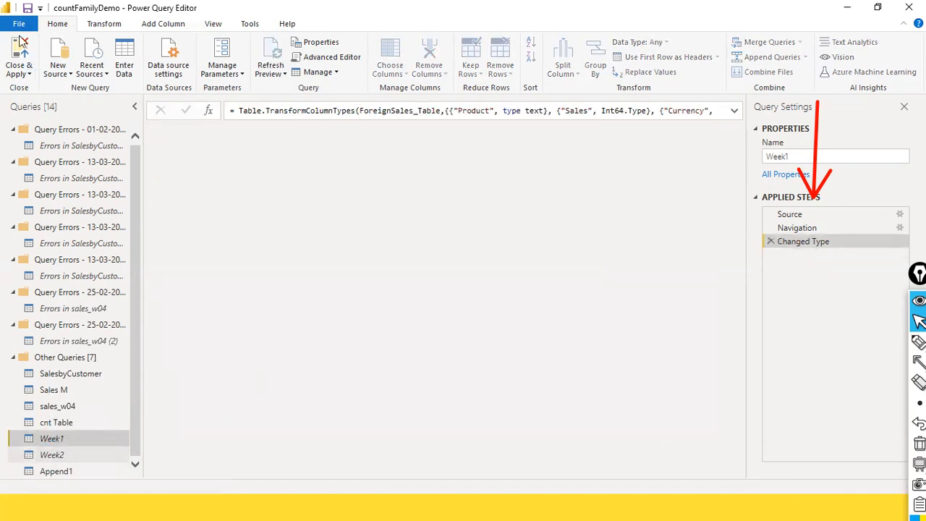
{"action": "left_click", "coordinate": [19, 24]}
{"action": "key", "text": "Escape"}
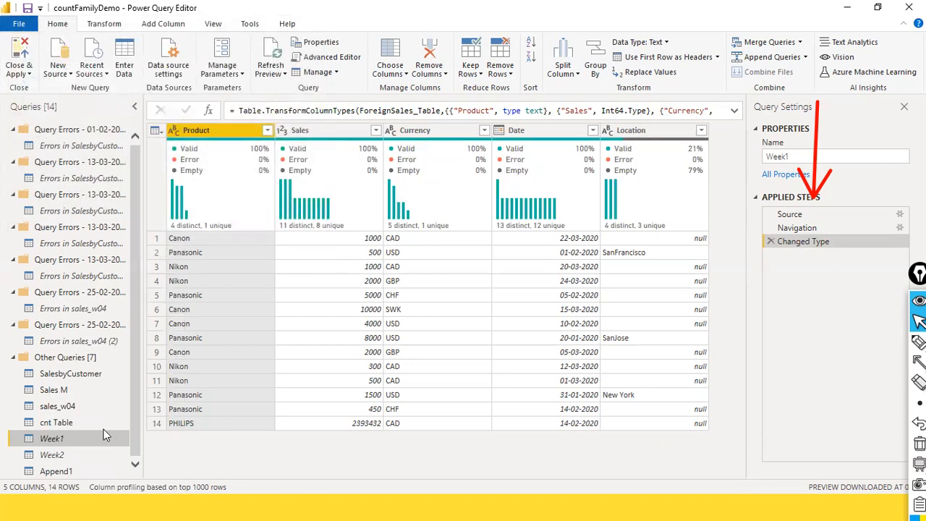
Step: Close the query editor applying the changes, dismiss the Refresh results, and apply the remaining pending query changes
{"action": "key", "text": "alt+Tab"}
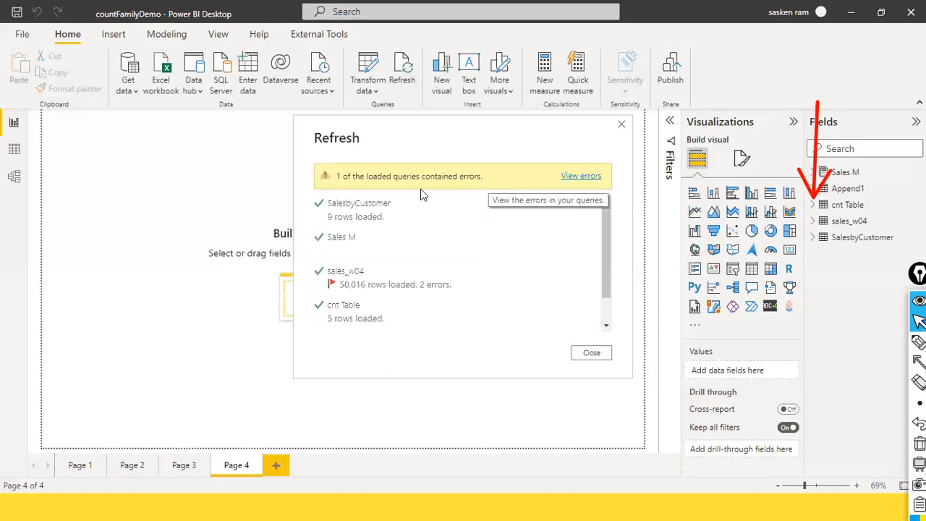
{"action": "key", "text": "Escape"}
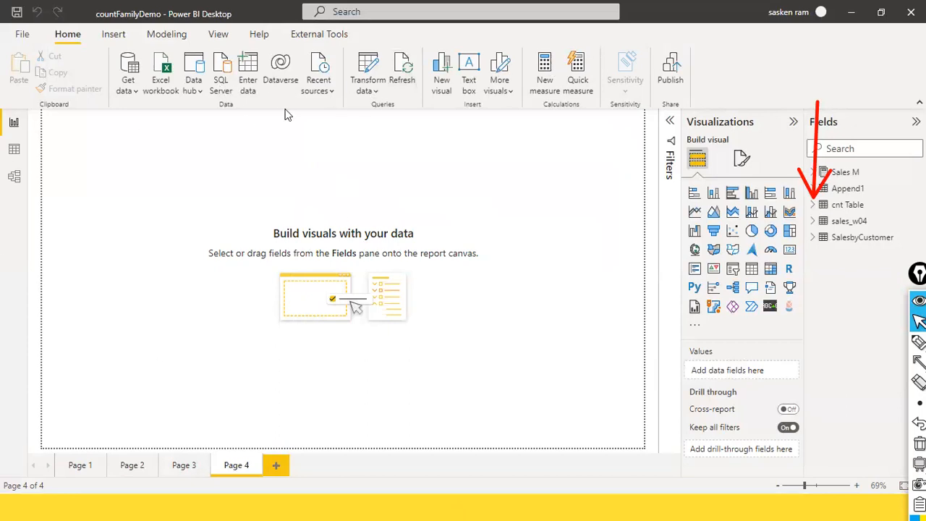
{"action": "left_click", "coordinate": [365, 95]}
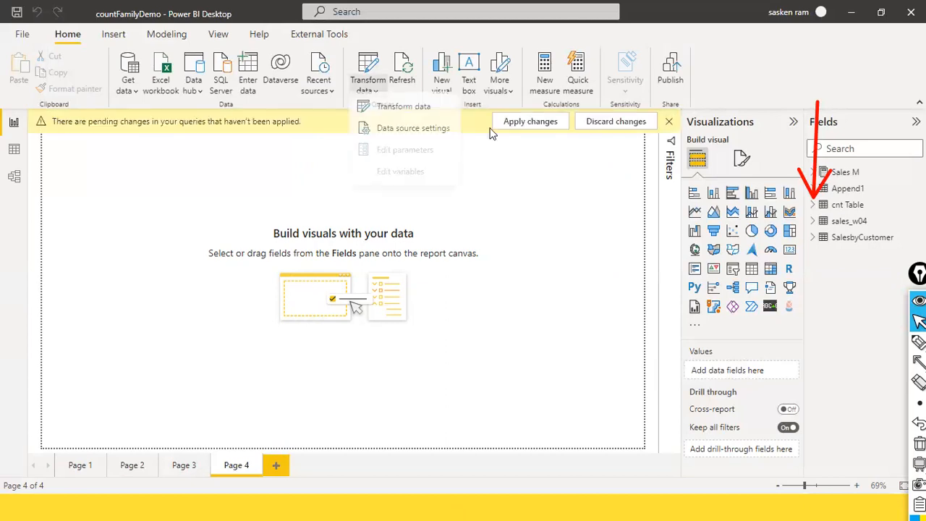
{"action": "left_click", "coordinate": [507, 129]}
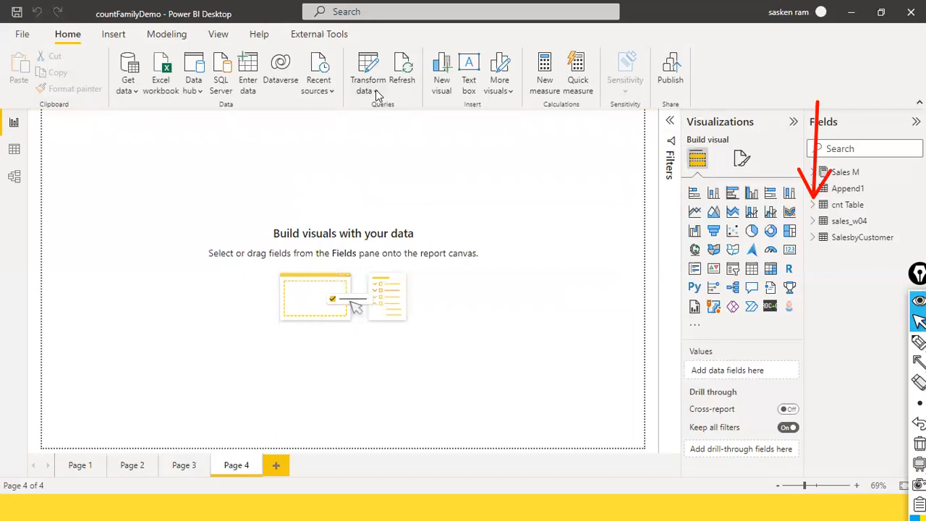
Step: Reopen the Power Query Editor through Transform data, review the Append1 query, and return to the report
{"action": "left_click", "coordinate": [376, 92]}
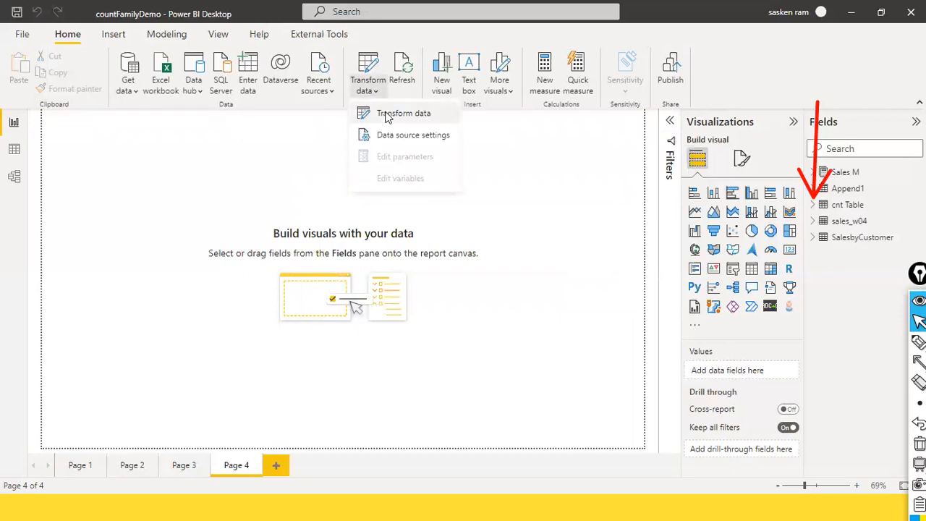
{"action": "left_click", "coordinate": [386, 115]}
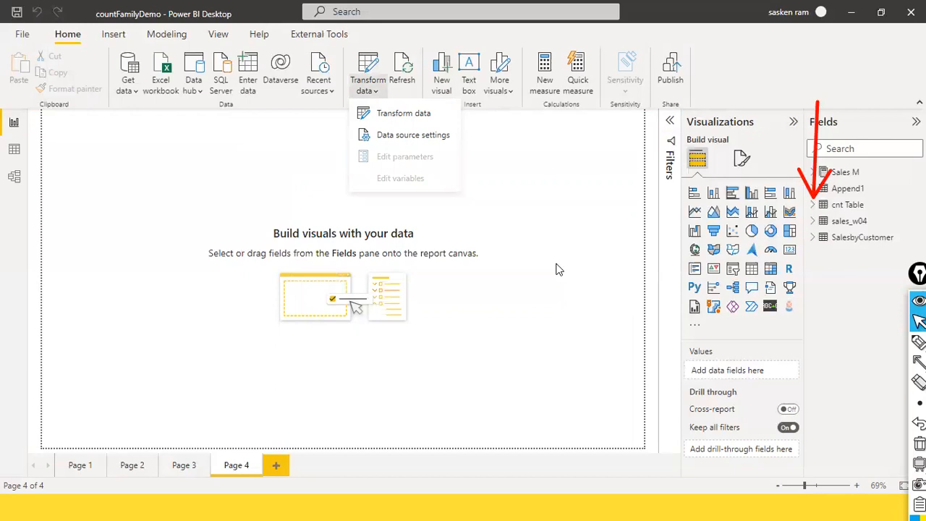
{"action": "left_click", "coordinate": [409, 123]}
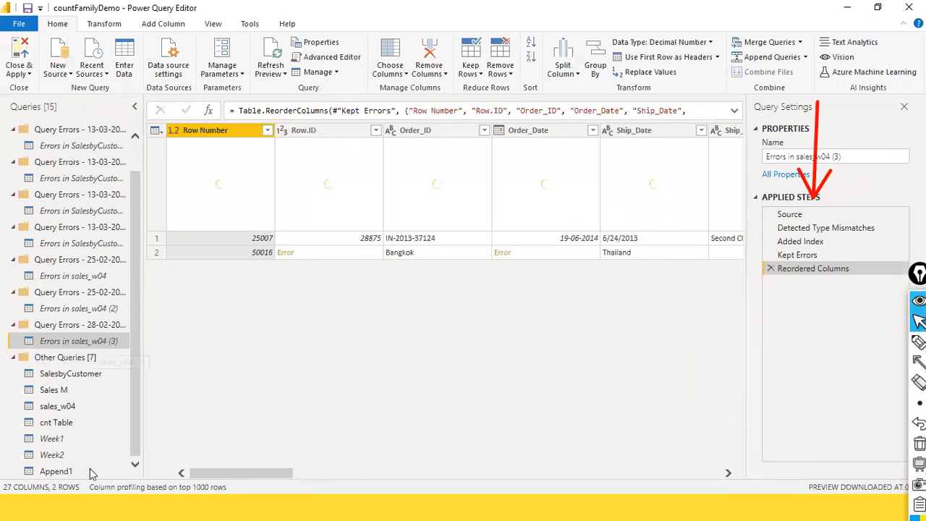
{"action": "left_click", "coordinate": [133, 472]}
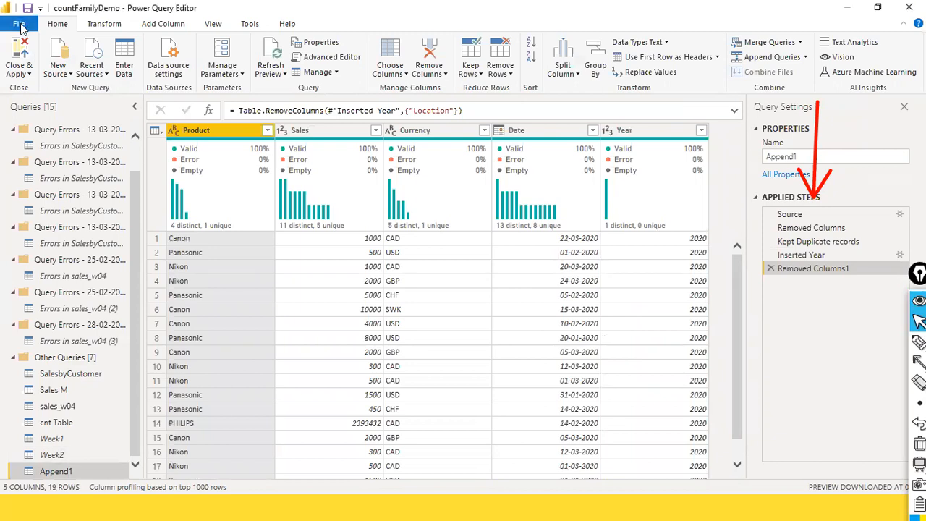
{"action": "left_click", "coordinate": [20, 27]}
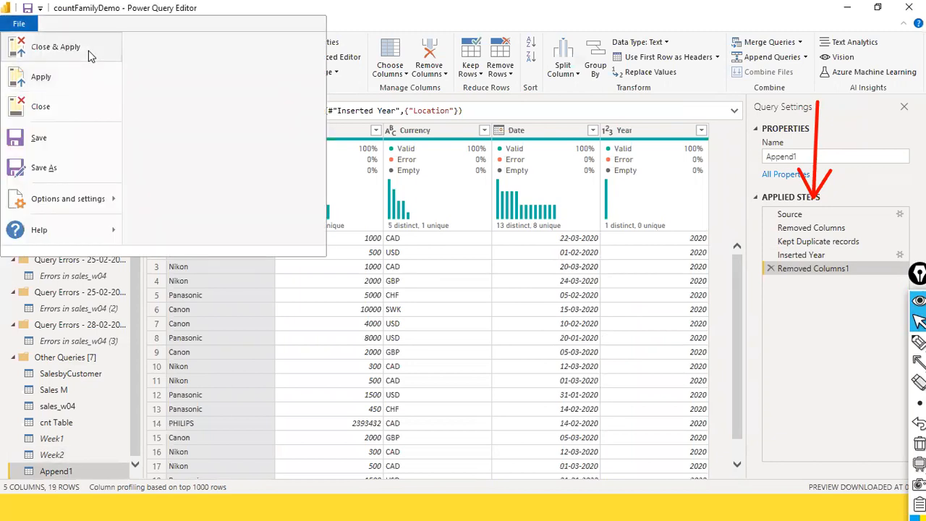
{"action": "left_click", "coordinate": [427, 234]}
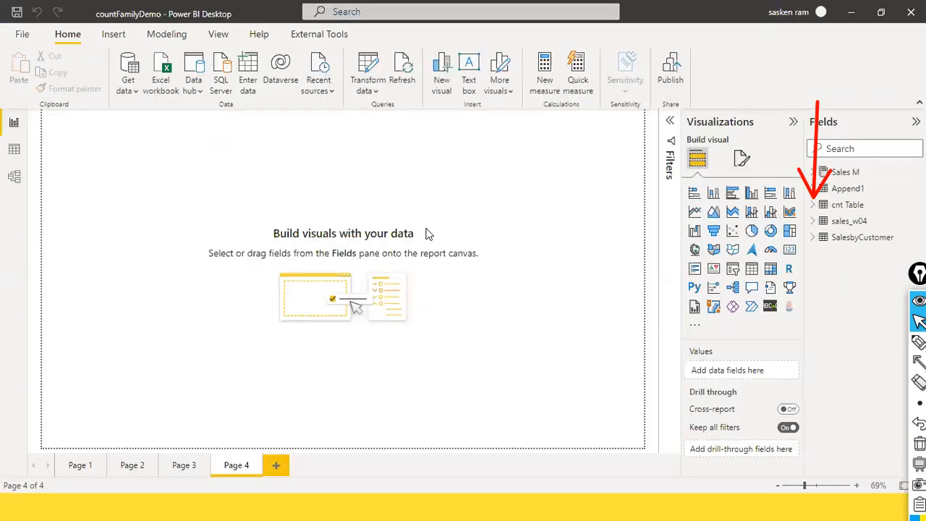
{"action": "double_click", "coordinate": [434, 164]}
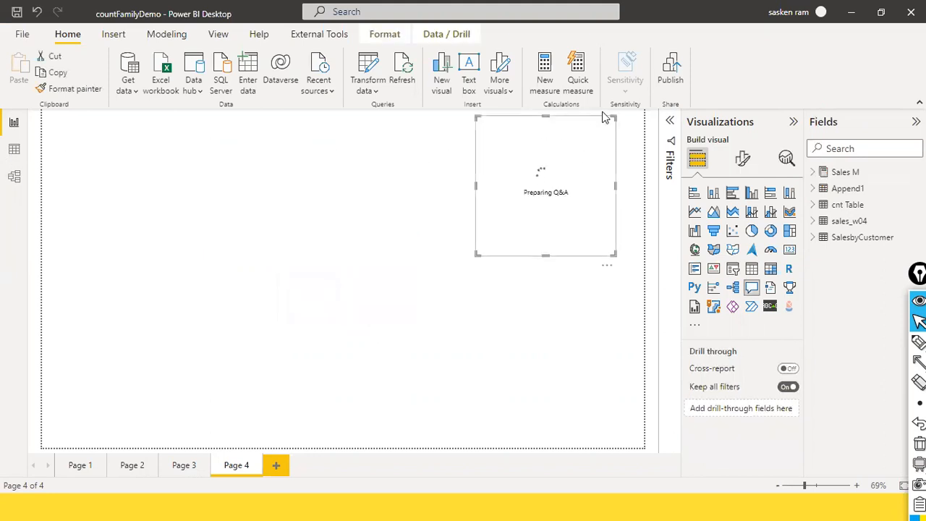
{"action": "left_click_drag", "start_coordinate": [597, 129], "coordinate": [530, 190]}
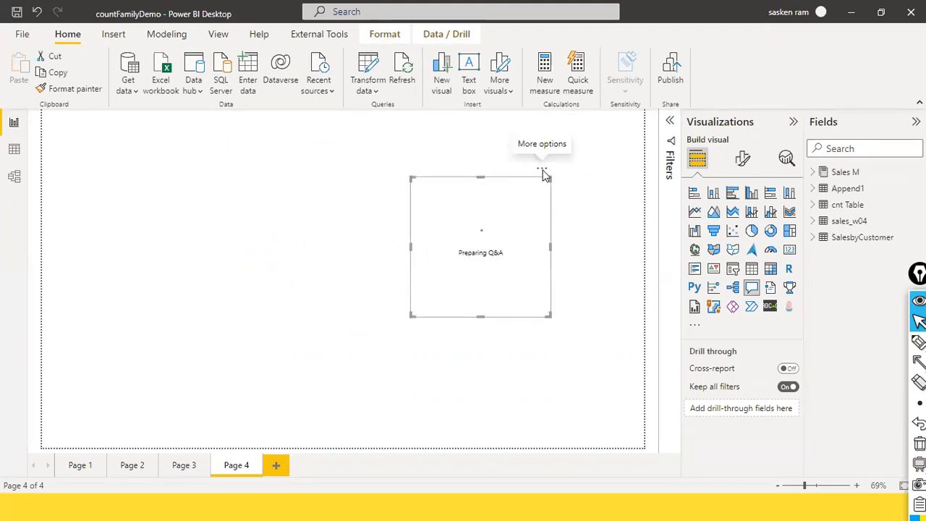
{"action": "left_click", "coordinate": [542, 172]}
{"action": "left_click", "coordinate": [562, 184]}
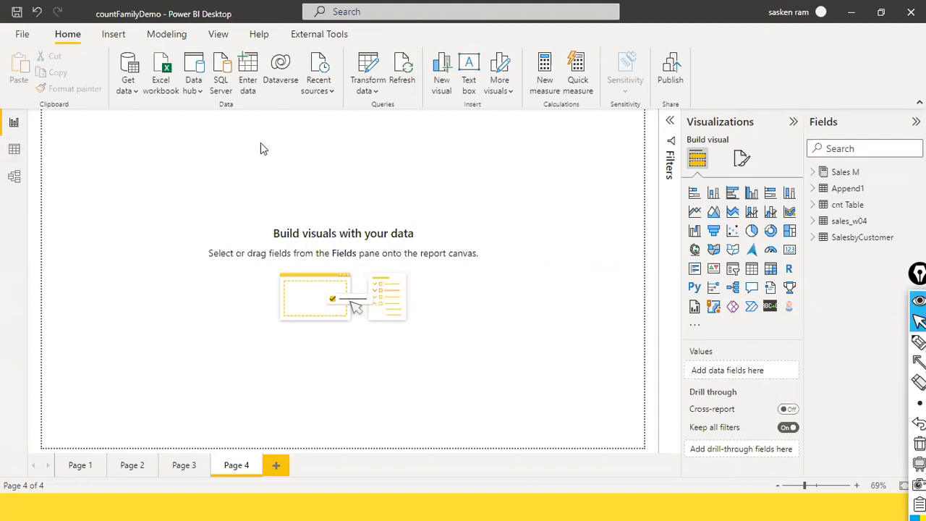
Step: Examine the loaded Append1 table's rows in the data view and go back to the report view
{"action": "left_click", "coordinate": [15, 149]}
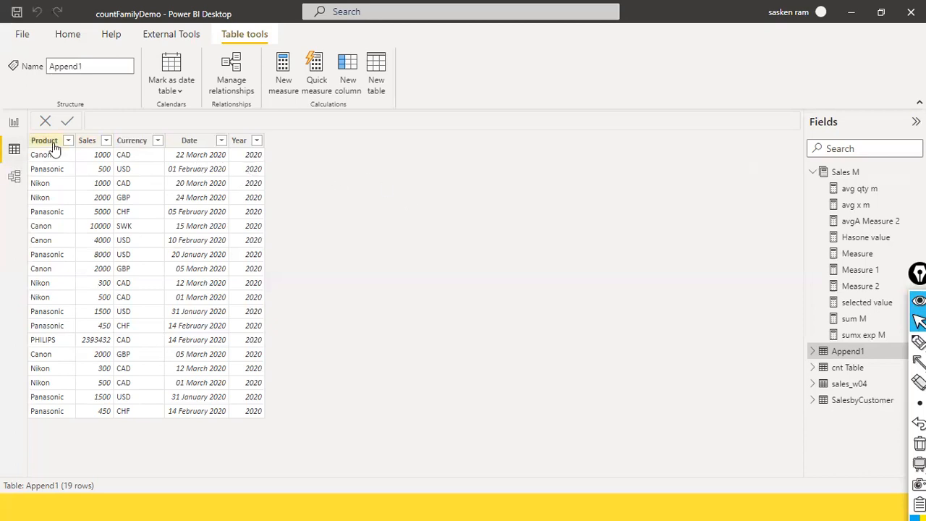
{"action": "left_click", "coordinate": [11, 124]}
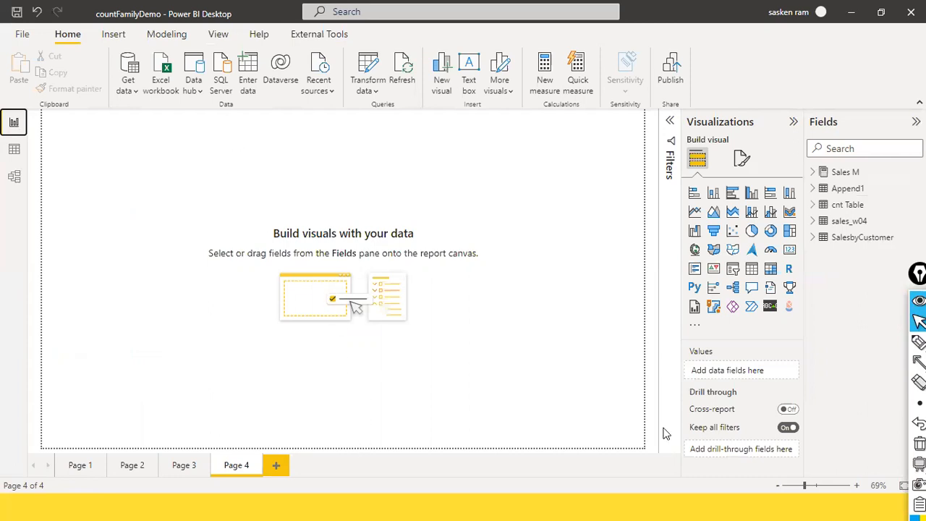
{"action": "left_click", "coordinate": [716, 424]}
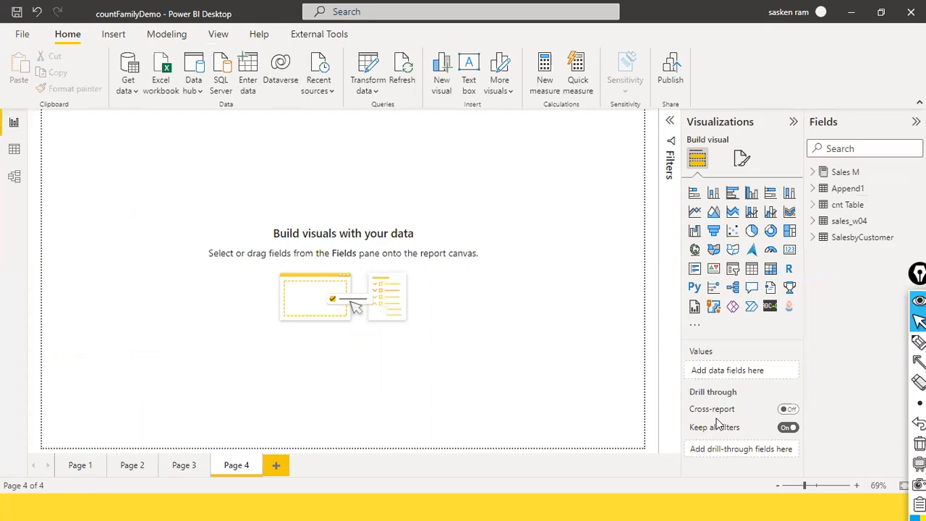